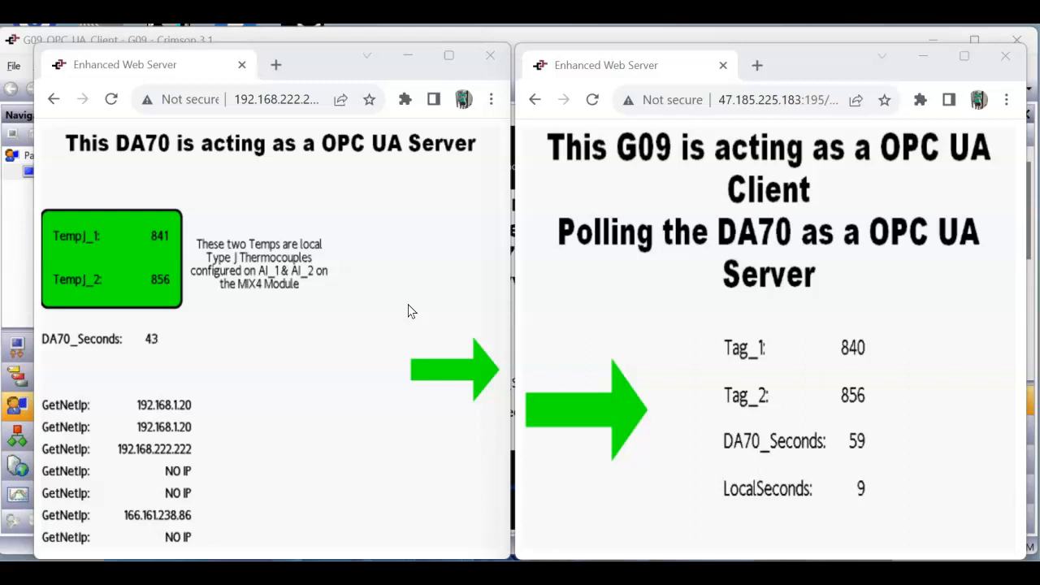
- Compare the DA70 server and G09 client web pages, and switch to the DA70_WiFi_2Eth_Cell_230526 project in Crimson 3.2
{"action": "left_click", "coordinate": [365, 219]}
{"action": "left_click", "coordinate": [589, 301]}
{"action": "left_click", "coordinate": [424, 290]}
{"action": "left_click", "coordinate": [288, 107]}
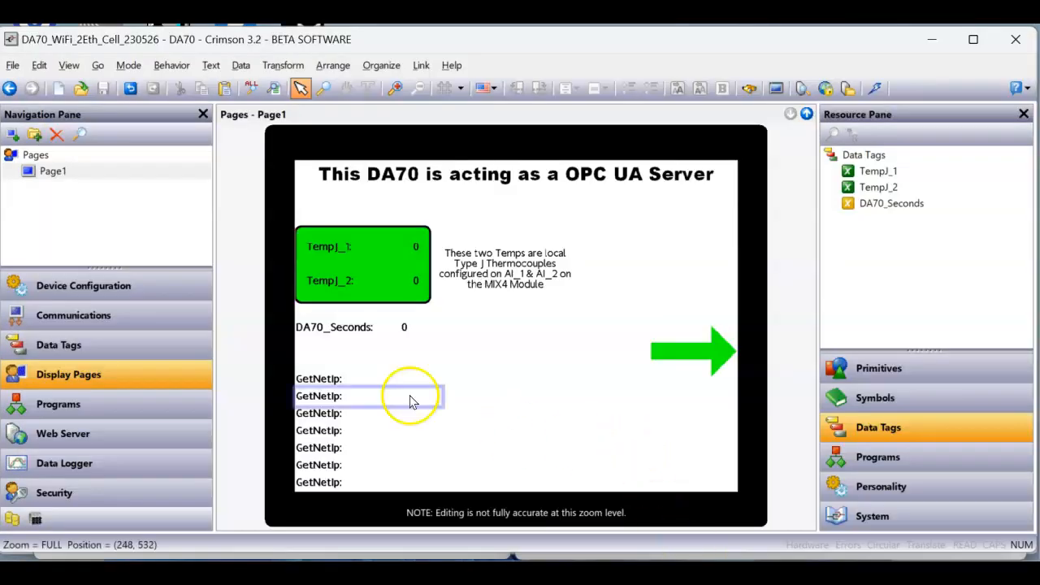
- Look through the DA70's network interfaces and firewall entries in the device configuration
{"action": "left_click", "coordinate": [121, 301]}
{"action": "scroll", "coordinate": [127, 209], "scroll_direction": "up", "scroll_amount": 1}
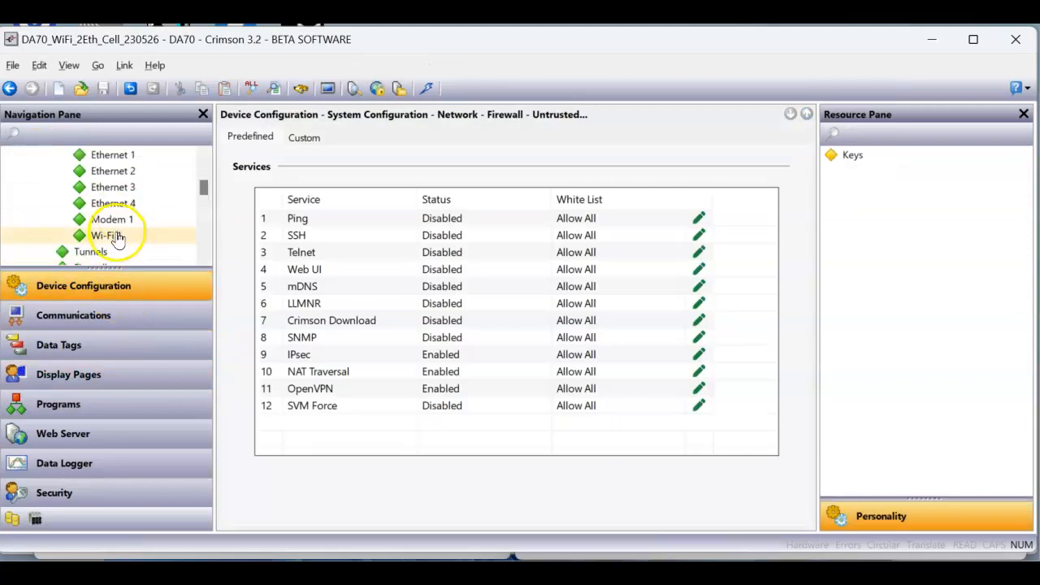
{"action": "scroll", "coordinate": [117, 237], "scroll_direction": "down", "scroll_amount": 1}
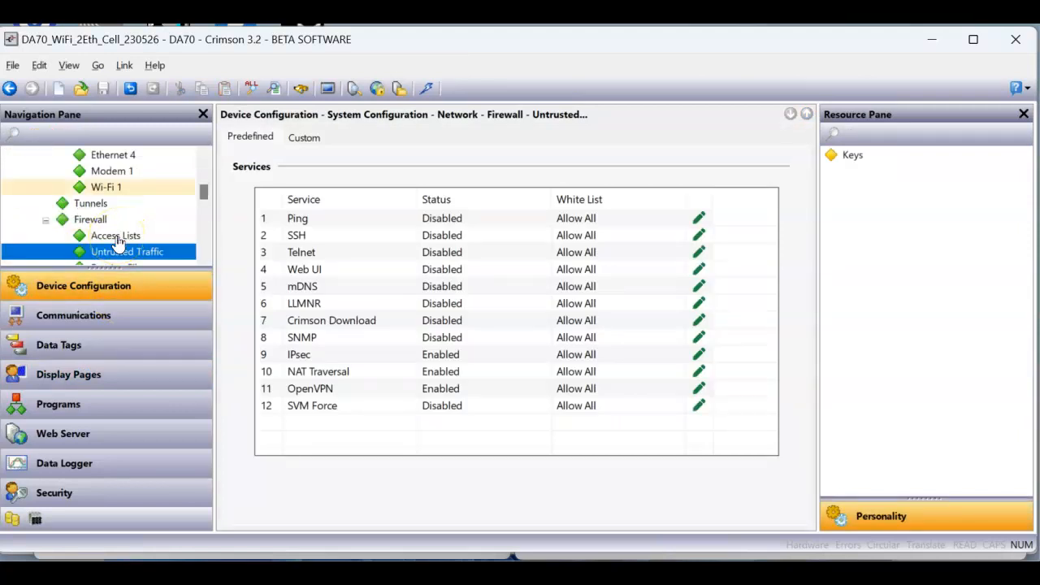
- Go to the OPC UA Server's service settings under Communications and set the model layout to Tags in Objects Folder
{"action": "left_click", "coordinate": [88, 317]}
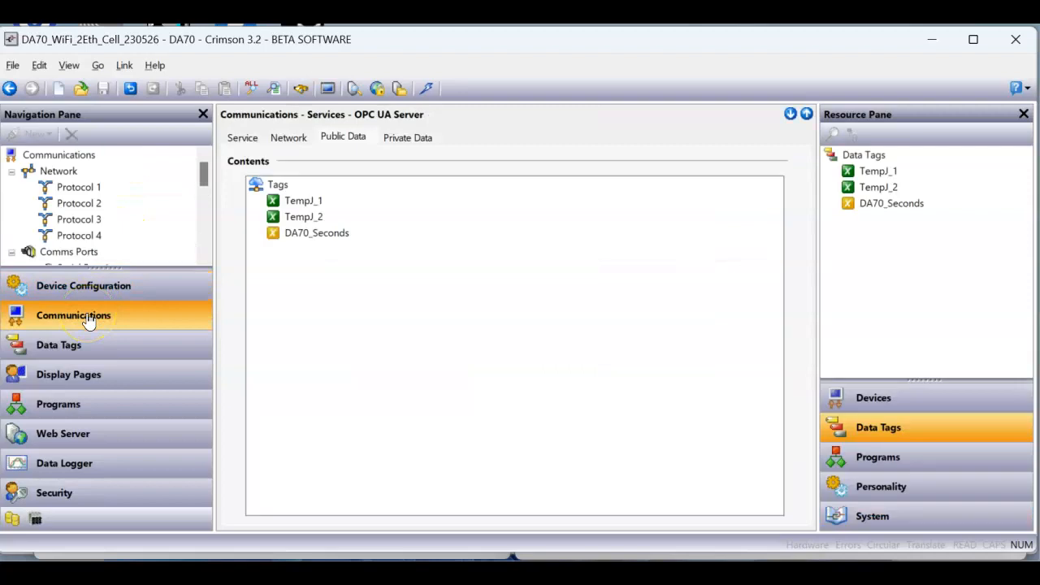
{"action": "scroll", "coordinate": [134, 234], "scroll_direction": "down", "scroll_amount": 3}
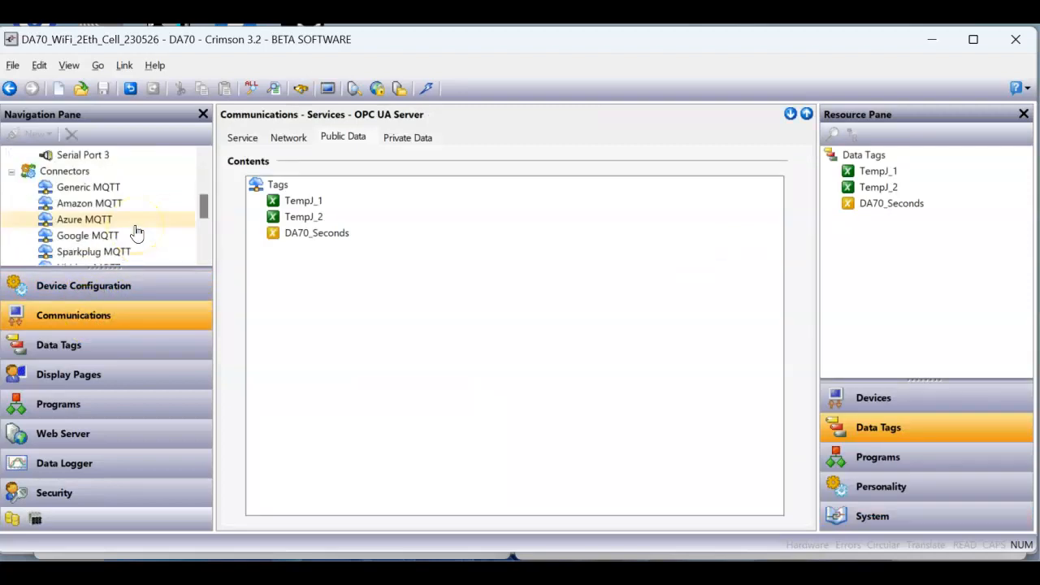
{"action": "scroll", "coordinate": [136, 233], "scroll_direction": "down", "scroll_amount": 3}
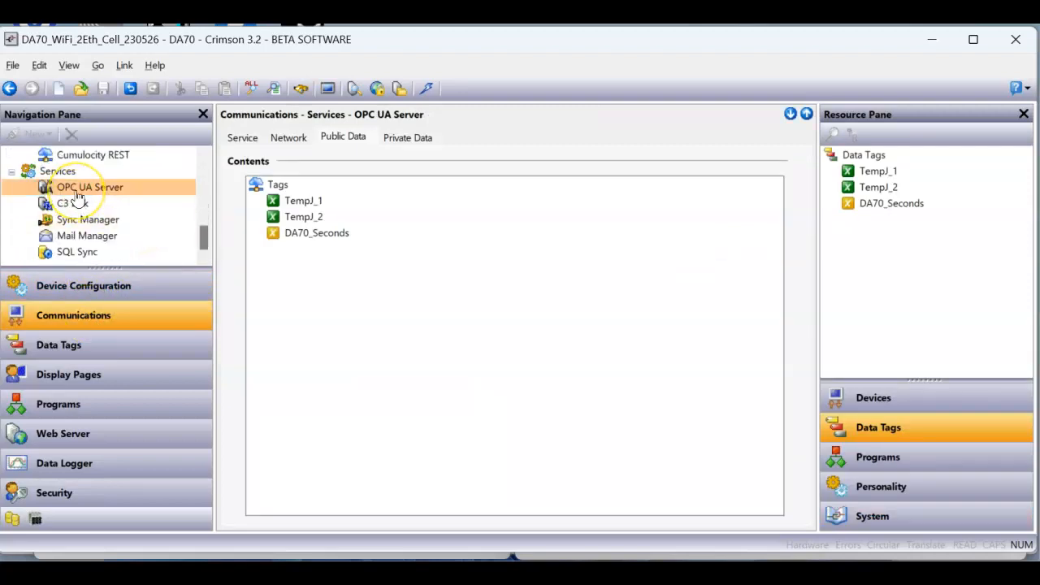
{"action": "left_click", "coordinate": [242, 138]}
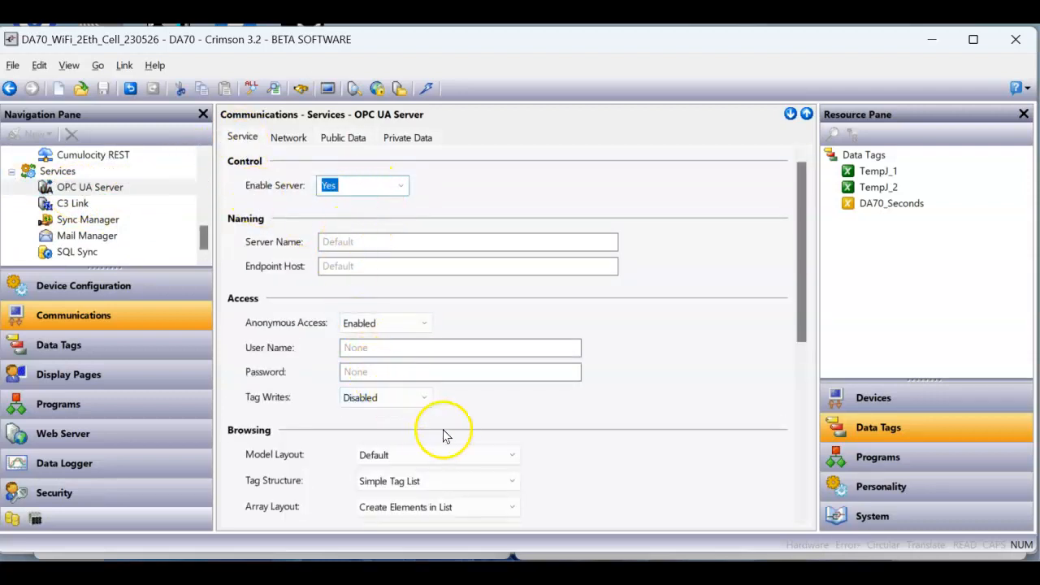
{"action": "scroll", "coordinate": [451, 442], "scroll_direction": "down", "scroll_amount": 2}
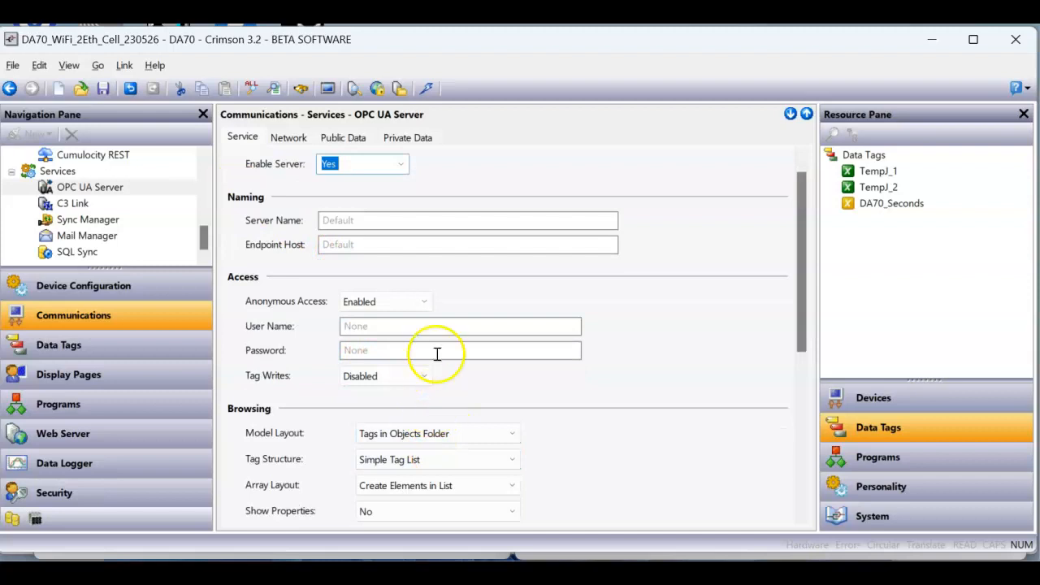
{"action": "scroll", "coordinate": [434, 341], "scroll_direction": "up", "scroll_amount": 1}
- Examine the OPC UA Server's listening port and the tags it exposes as public data
{"action": "left_click", "coordinate": [289, 138]}
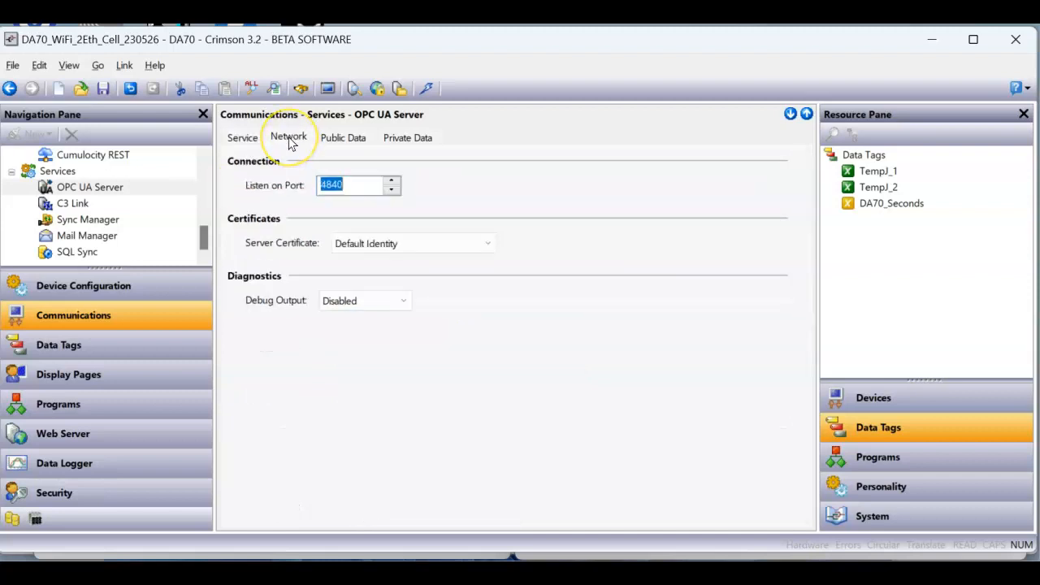
{"action": "left_click", "coordinate": [357, 215]}
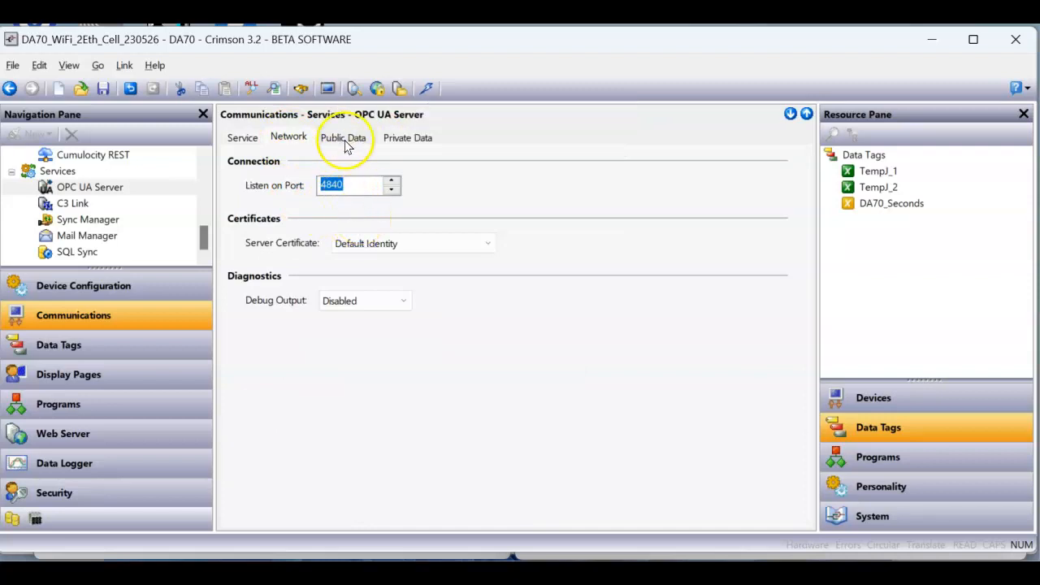
{"action": "left_click", "coordinate": [343, 137]}
{"action": "left_click", "coordinate": [350, 219]}
{"action": "left_click", "coordinate": [342, 293]}
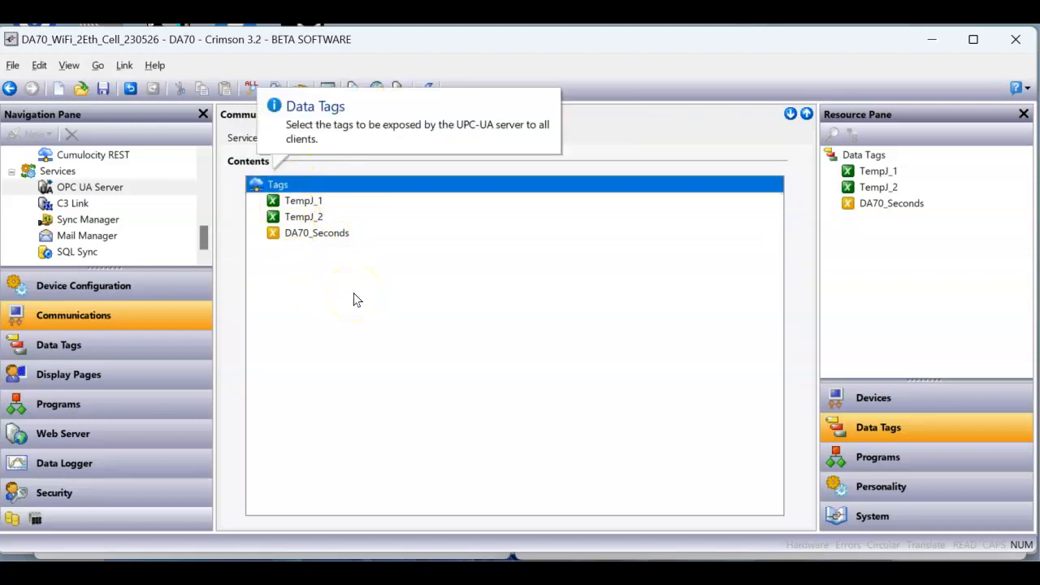
{"action": "left_click", "coordinate": [316, 217]}
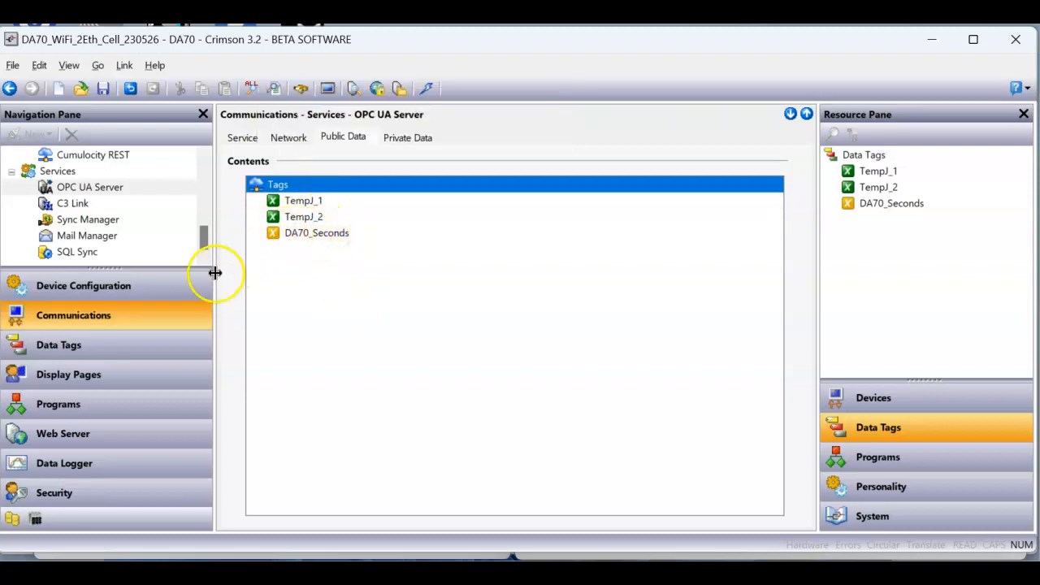
- Examine the TempJ_1 tag's data source and the input types of AI 1 and AI 2 on the MIX4 module
{"action": "left_click", "coordinate": [124, 350]}
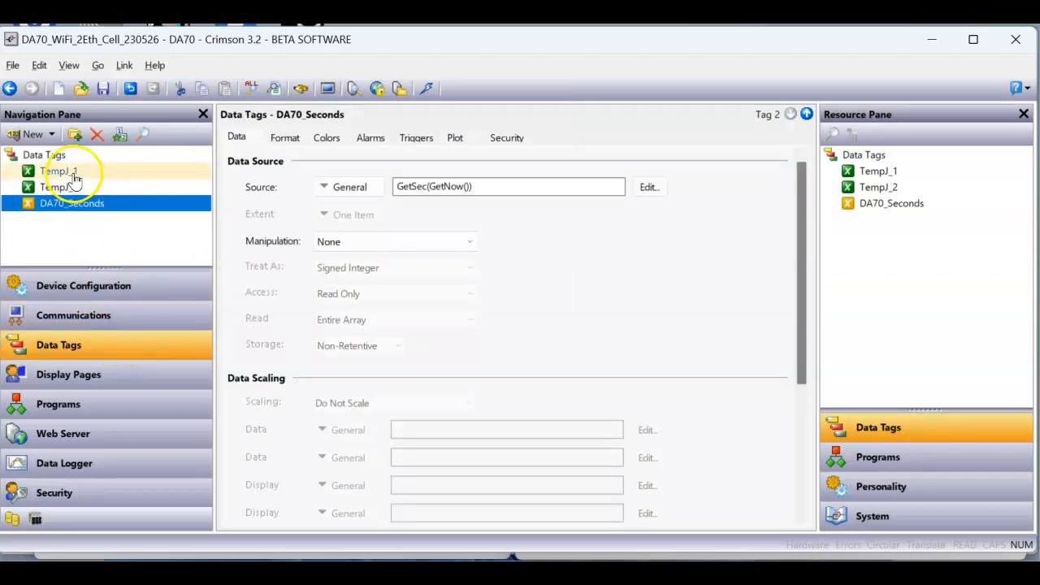
{"action": "left_click", "coordinate": [65, 172]}
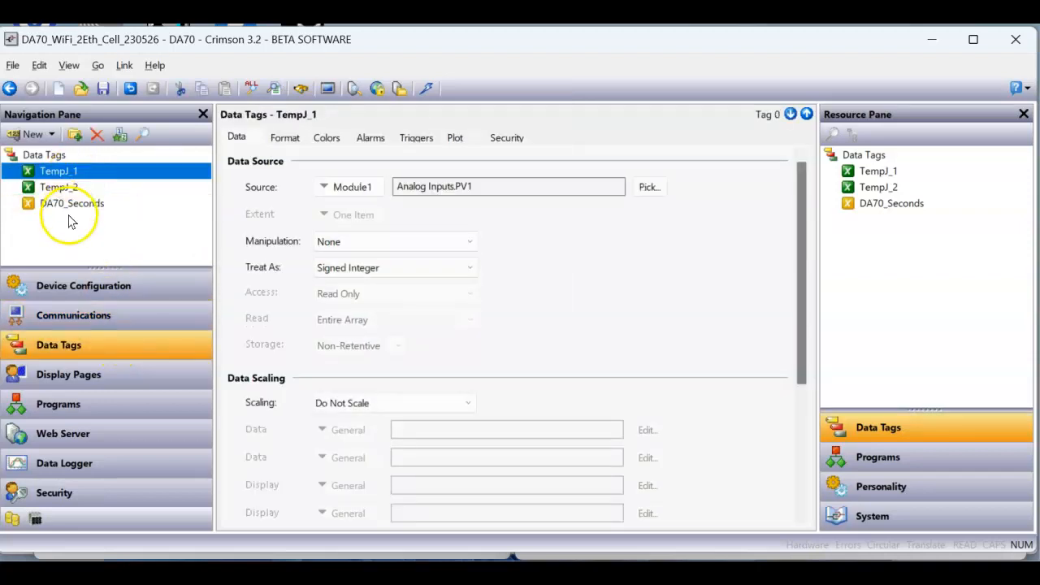
{"action": "left_click", "coordinate": [35, 517]}
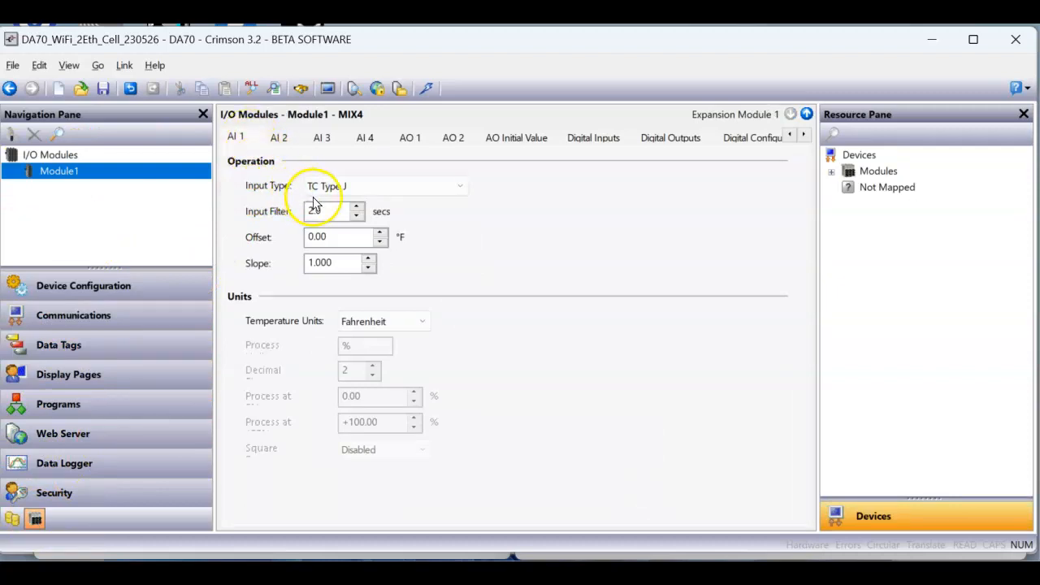
{"action": "left_click", "coordinate": [279, 140]}
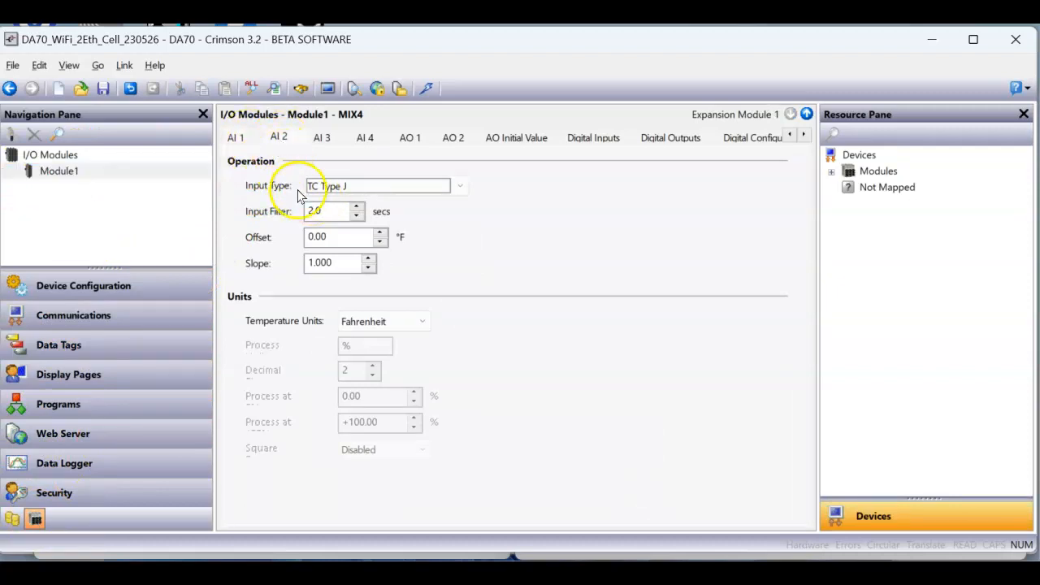
- Examine the DA70_Seconds tag's data source and return to the OPC UA Server's public data
{"action": "left_click", "coordinate": [105, 342]}
{"action": "left_click", "coordinate": [88, 177]}
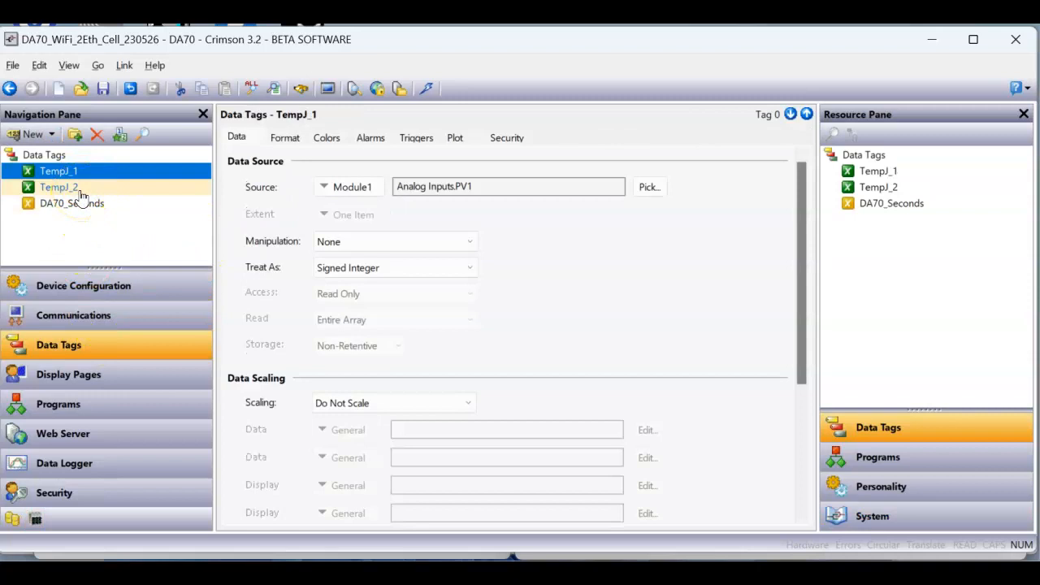
{"action": "left_click", "coordinate": [84, 203]}
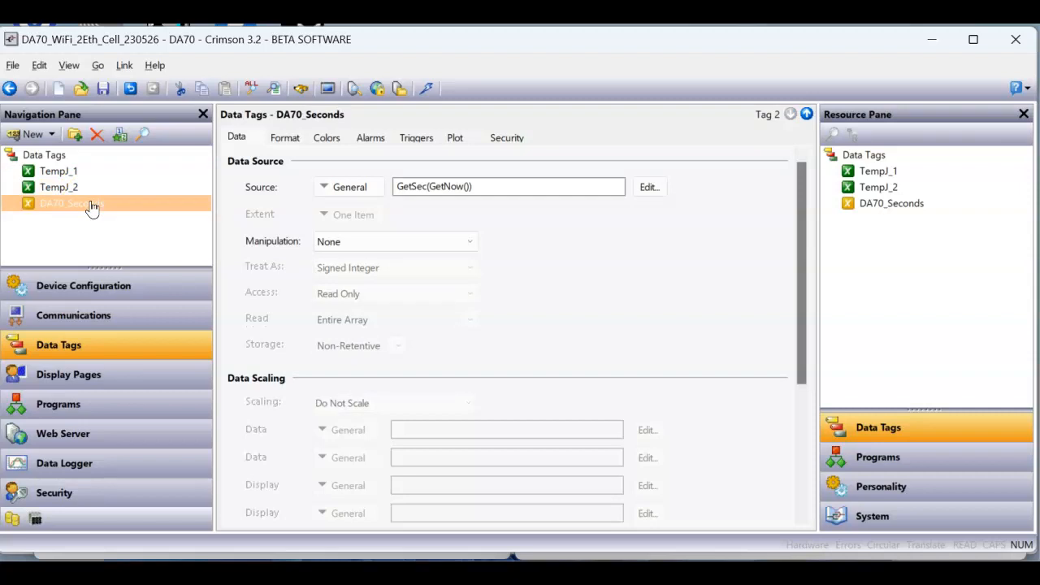
{"action": "left_click", "coordinate": [92, 205]}
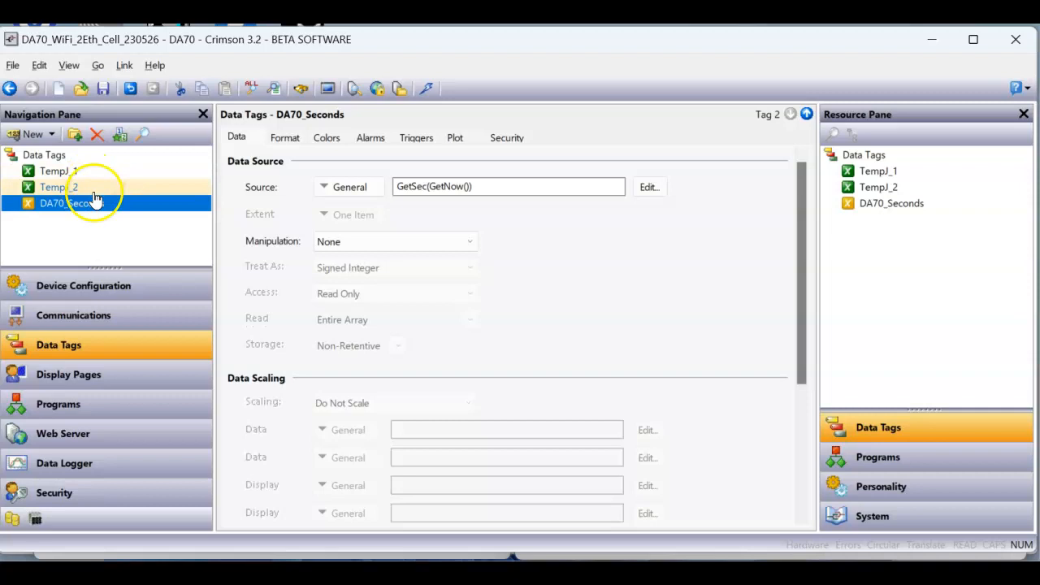
{"action": "left_click", "coordinate": [75, 314]}
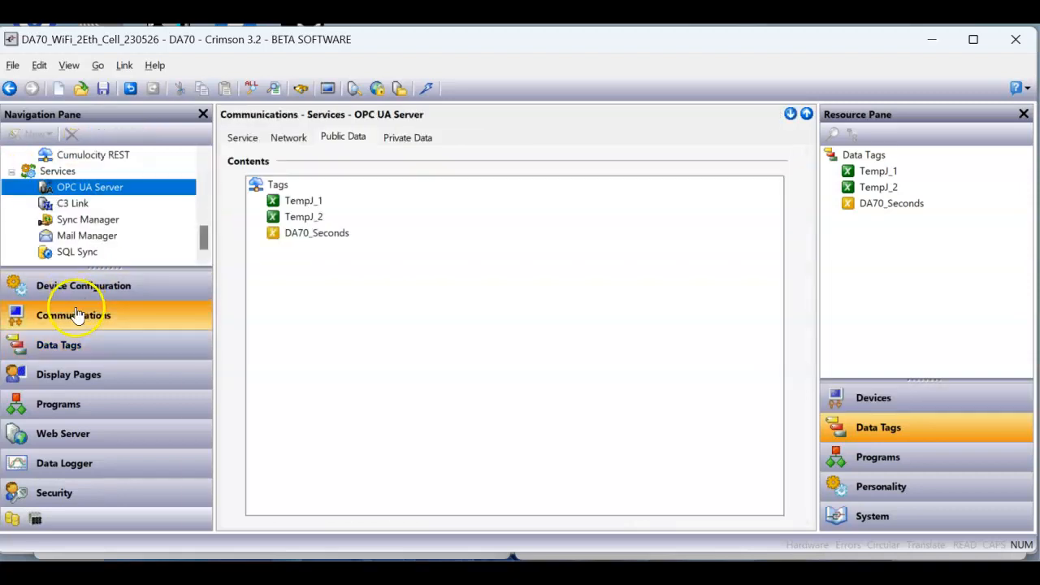
- Review the custom OPC UA service in the firewall's untrusted traffic settings, including its interface choices, and accept the entry
{"action": "left_click", "coordinate": [157, 297]}
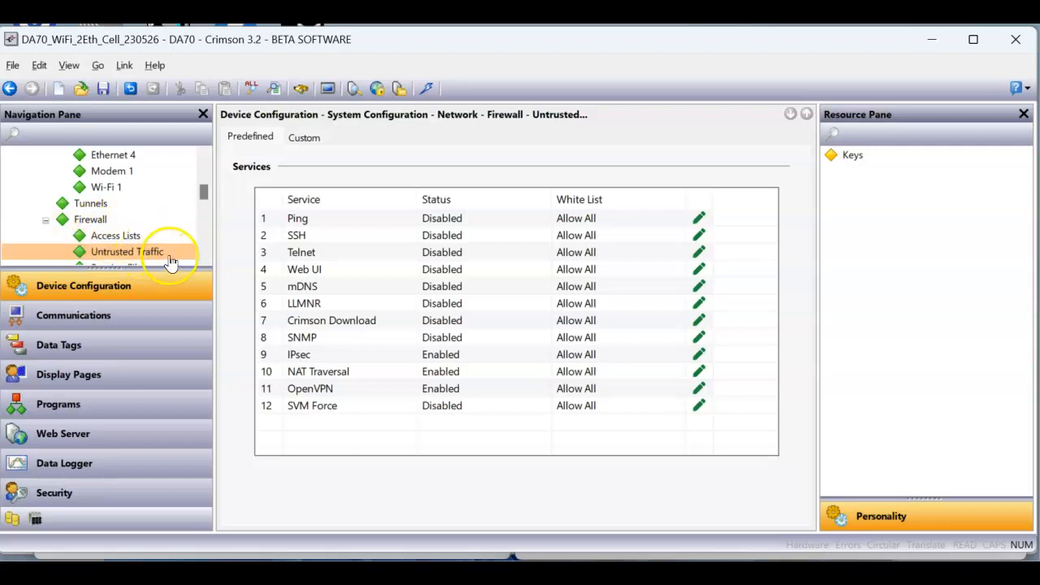
{"action": "left_click", "coordinate": [305, 144]}
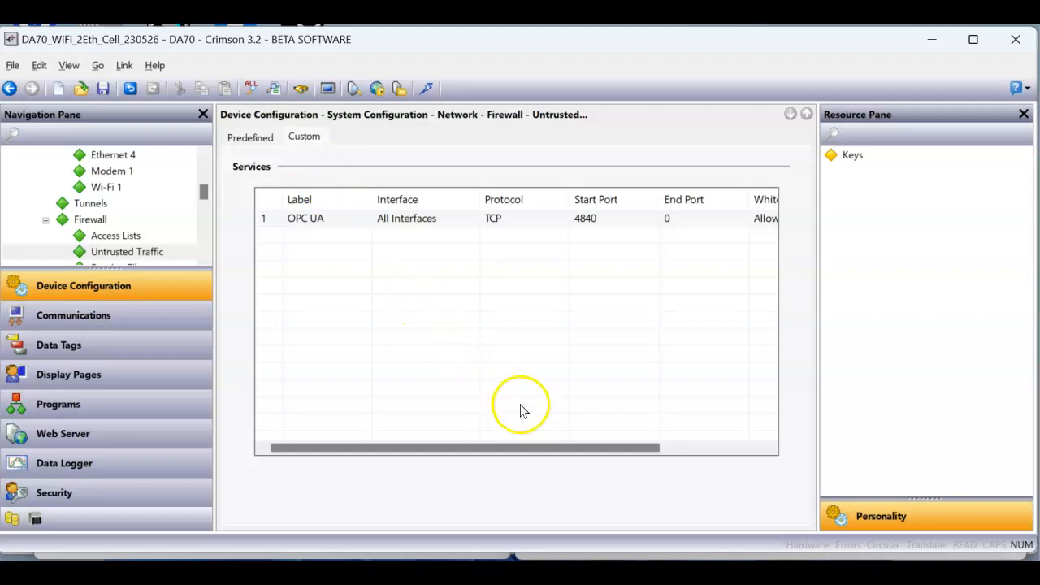
{"action": "left_click_drag", "start_coordinate": [558, 448], "coordinate": [635, 443]}
{"action": "left_click", "coordinate": [747, 218]}
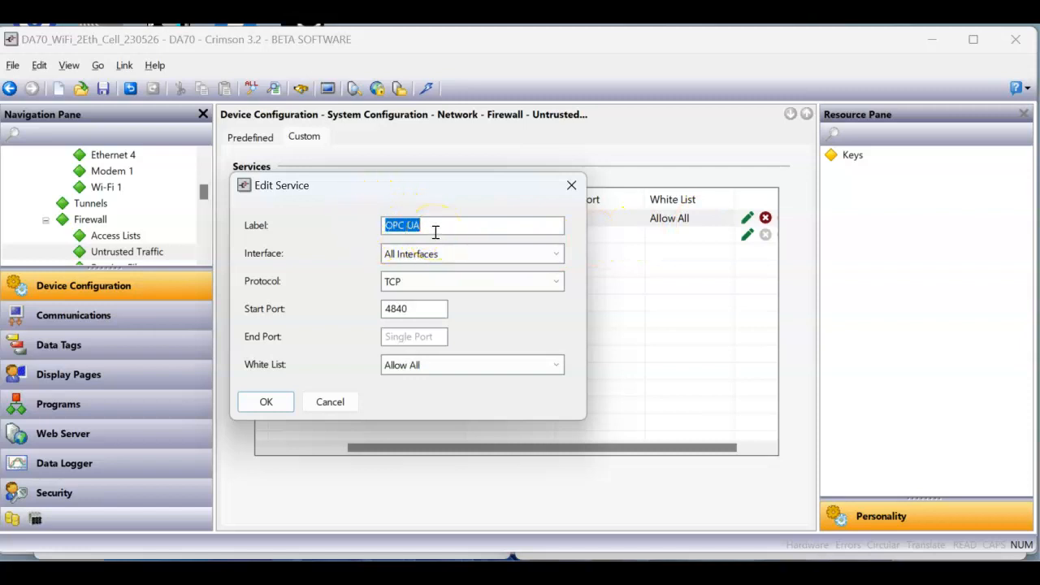
{"action": "left_click", "coordinate": [426, 260]}
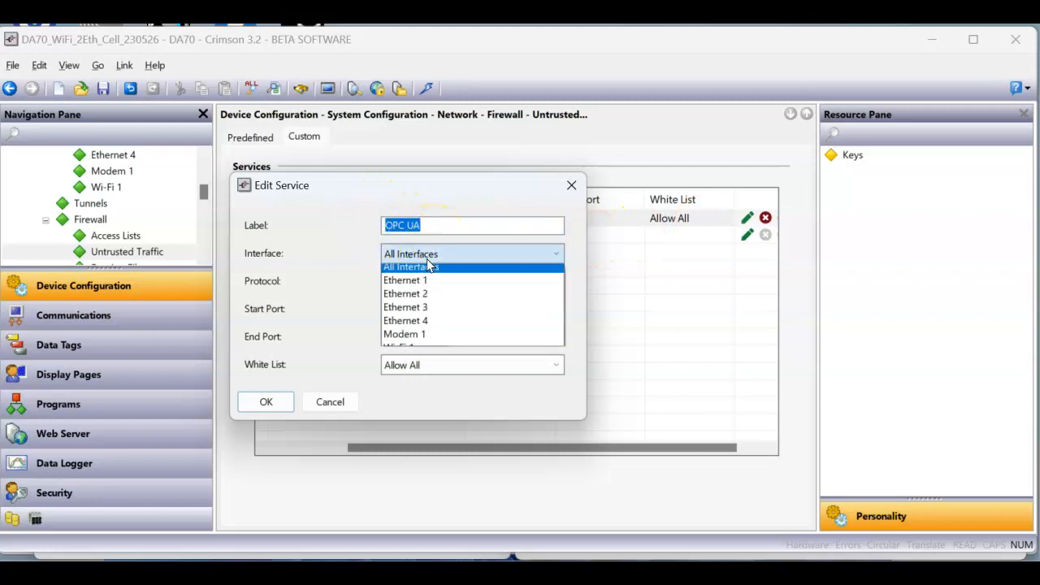
{"action": "left_click", "coordinate": [355, 244]}
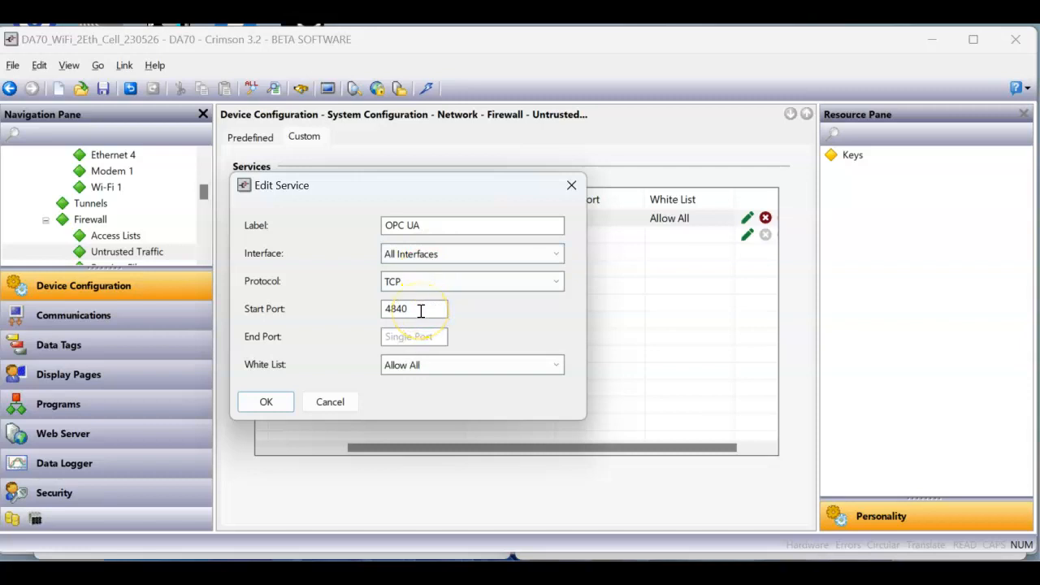
{"action": "left_click", "coordinate": [265, 402]}
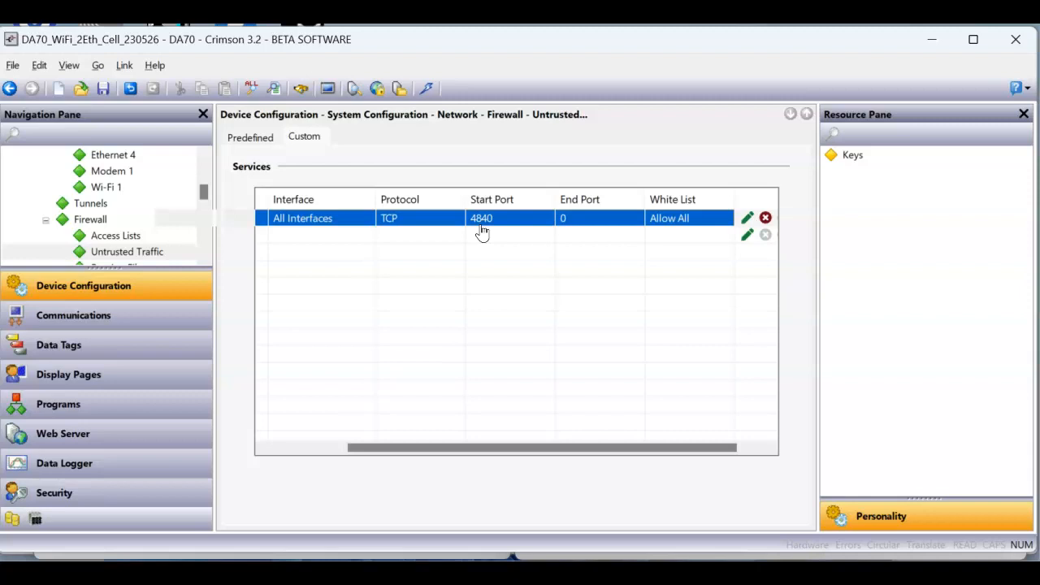
- Switch to the G09_OPC_UA_Client project in Crimson 3.1 and review Protocol 1's driver selection, keeping the OPC UA Client driver
{"action": "left_click", "coordinate": [180, 346]}
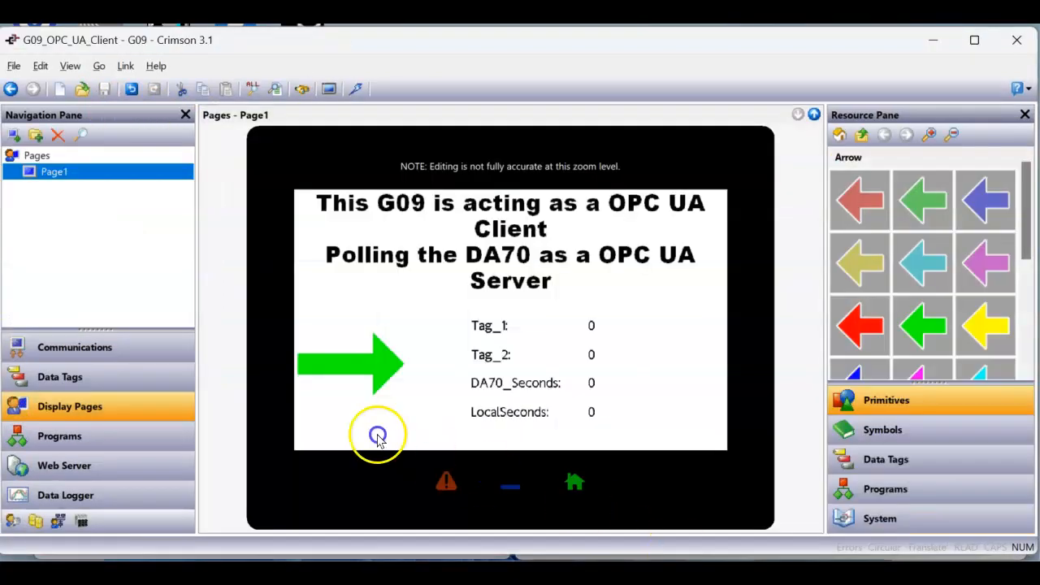
{"action": "left_click", "coordinate": [116, 355]}
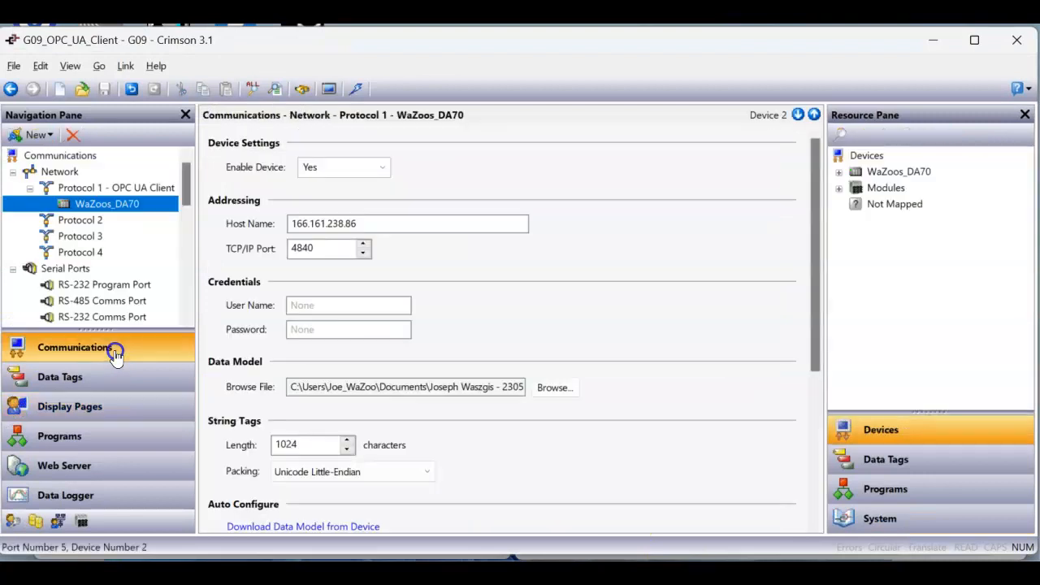
{"action": "left_click", "coordinate": [116, 189]}
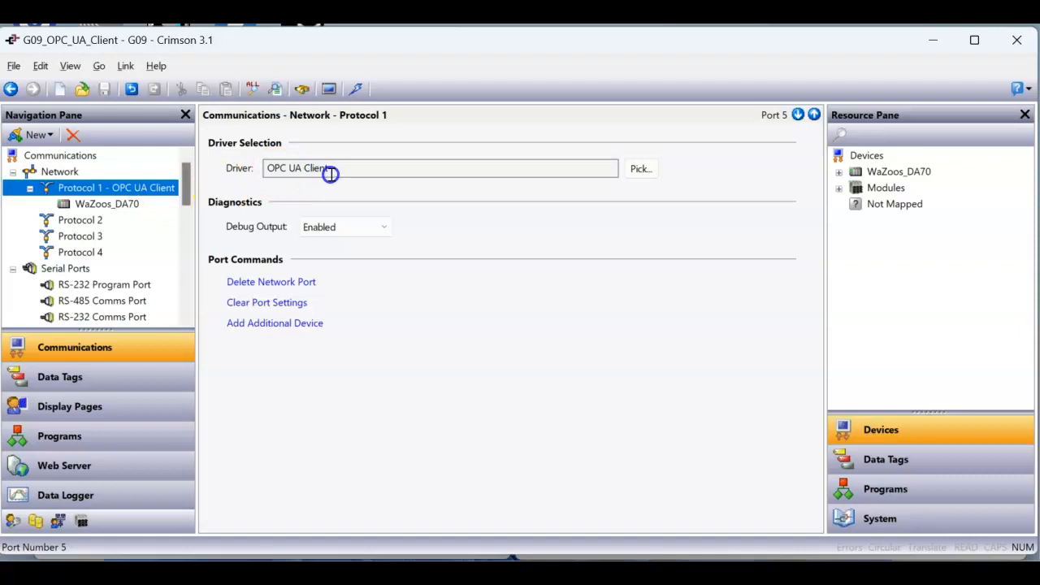
{"action": "left_click", "coordinate": [639, 169]}
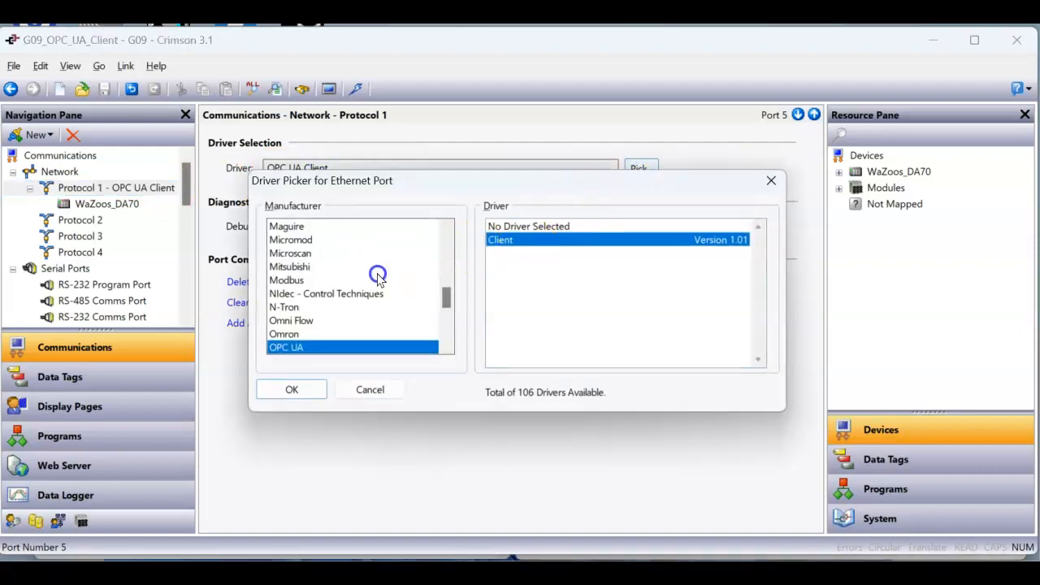
{"action": "left_click", "coordinate": [294, 390]}
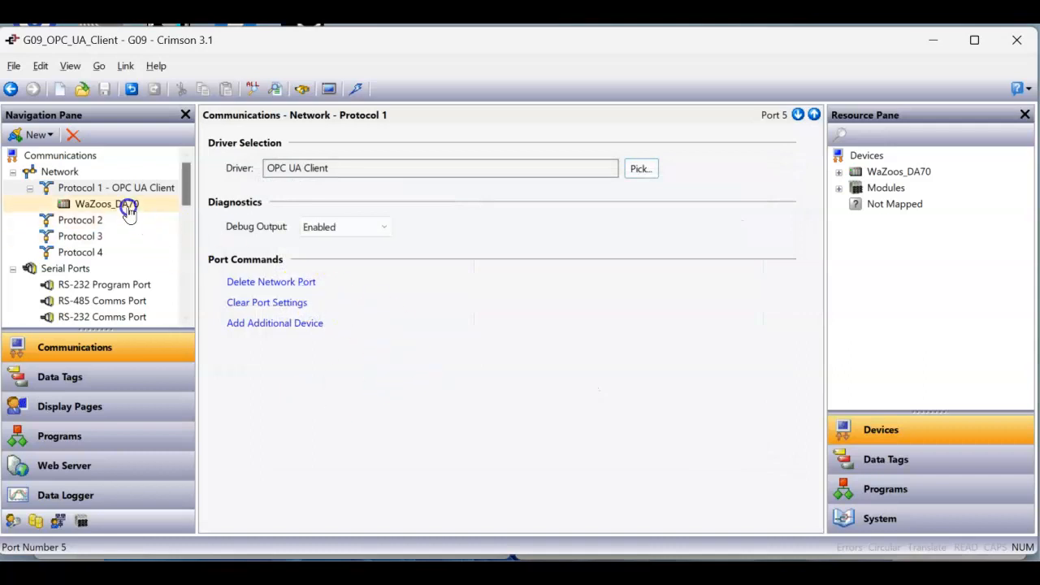
- Examine the DA70 device under Protocol 1, covering its addressing, credentials, data model and auto configure settings
{"action": "left_click", "coordinate": [122, 206]}
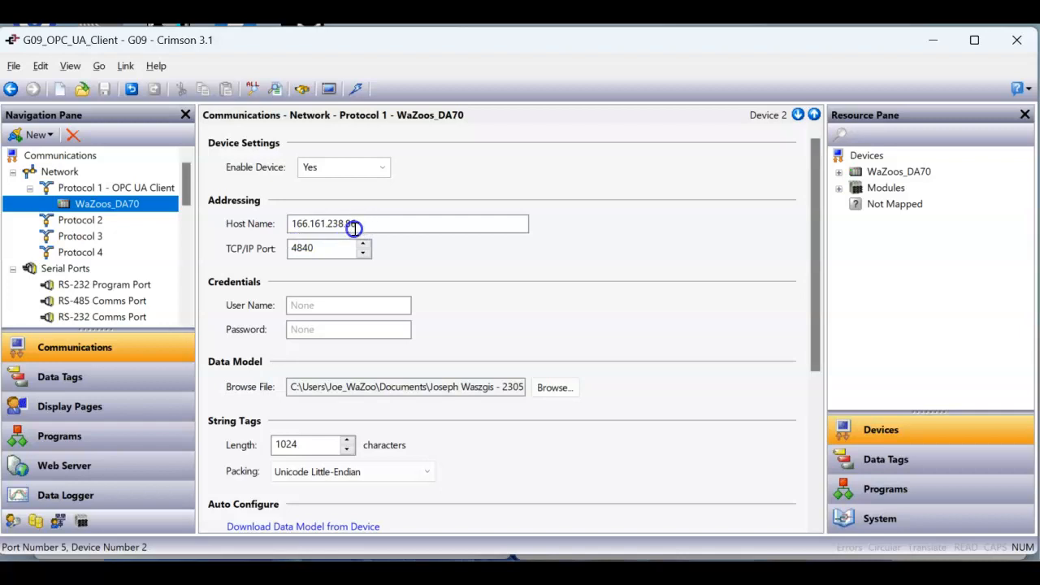
{"action": "left_click", "coordinate": [375, 257]}
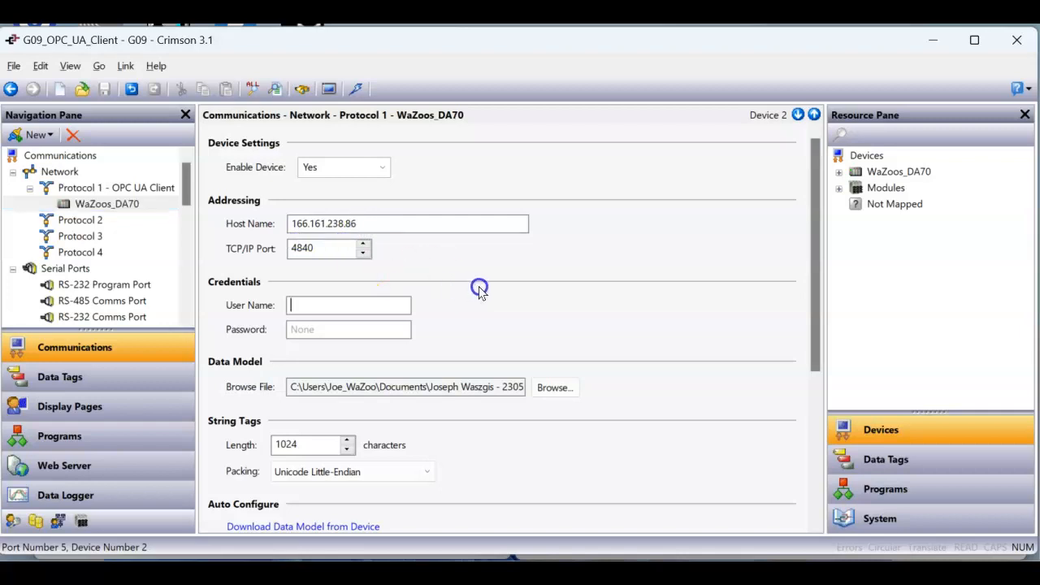
{"action": "scroll", "coordinate": [480, 291], "scroll_direction": "down", "scroll_amount": 3}
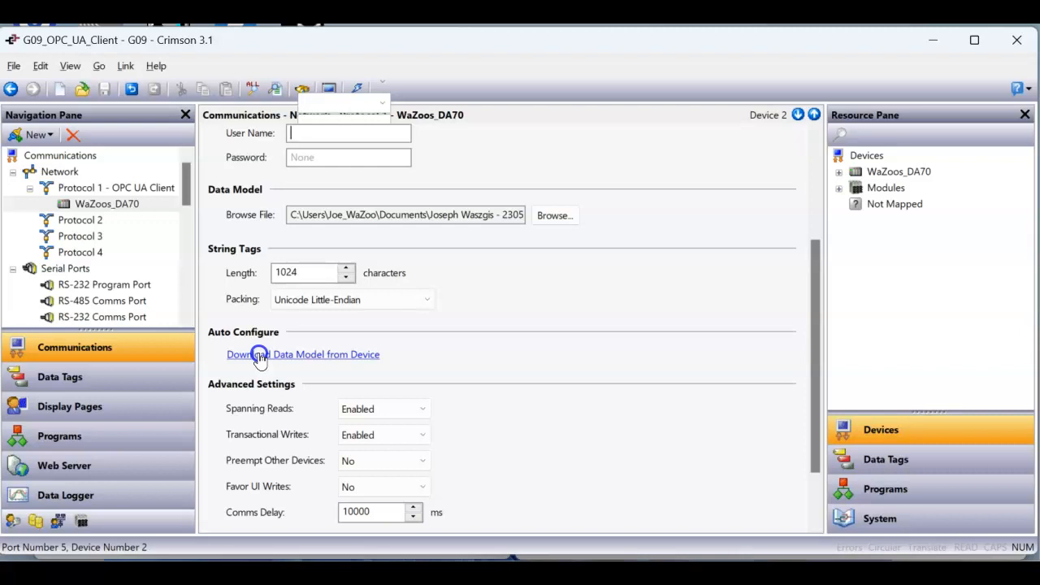
{"action": "scroll", "coordinate": [423, 360], "scroll_direction": "up", "scroll_amount": 1}
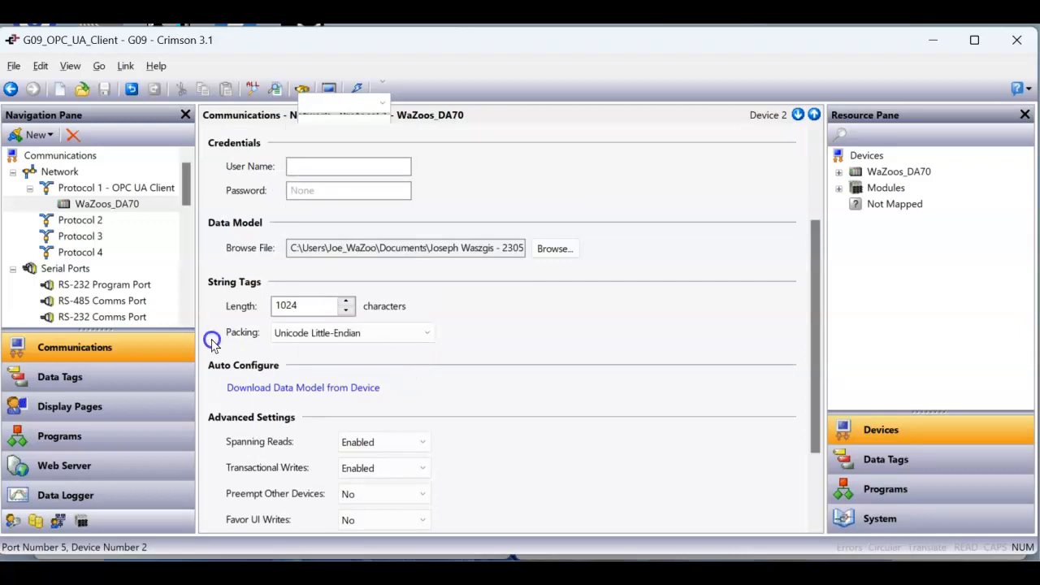
- Review the data sources of the Tag_1, Tag_2, DA70_Seconds and LocalSeconds tags, including the OPC UA node choices for Tag_1
{"action": "left_click", "coordinate": [126, 376]}
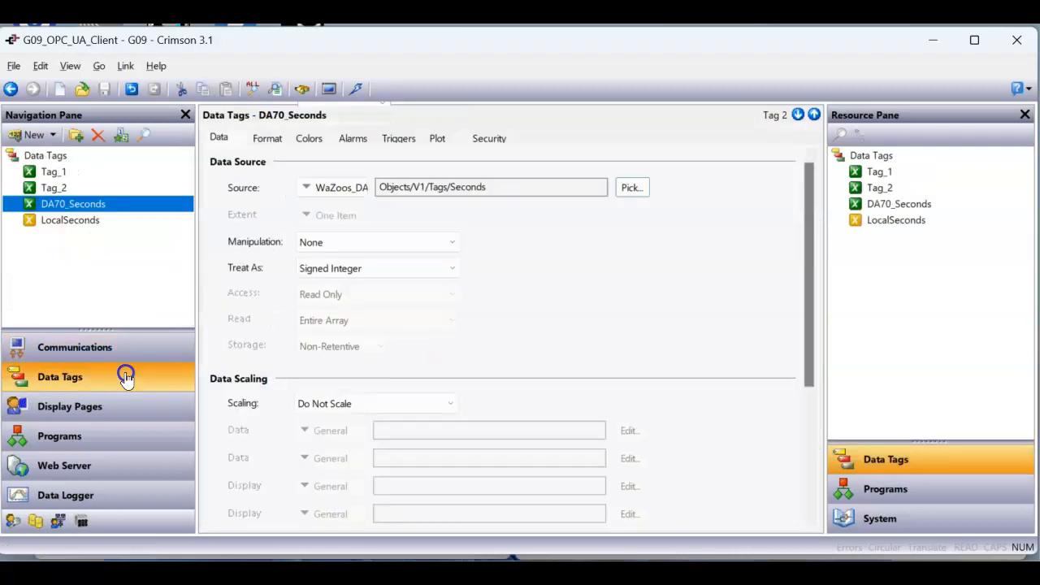
{"action": "left_click", "coordinate": [74, 172]}
{"action": "left_click", "coordinate": [345, 192]}
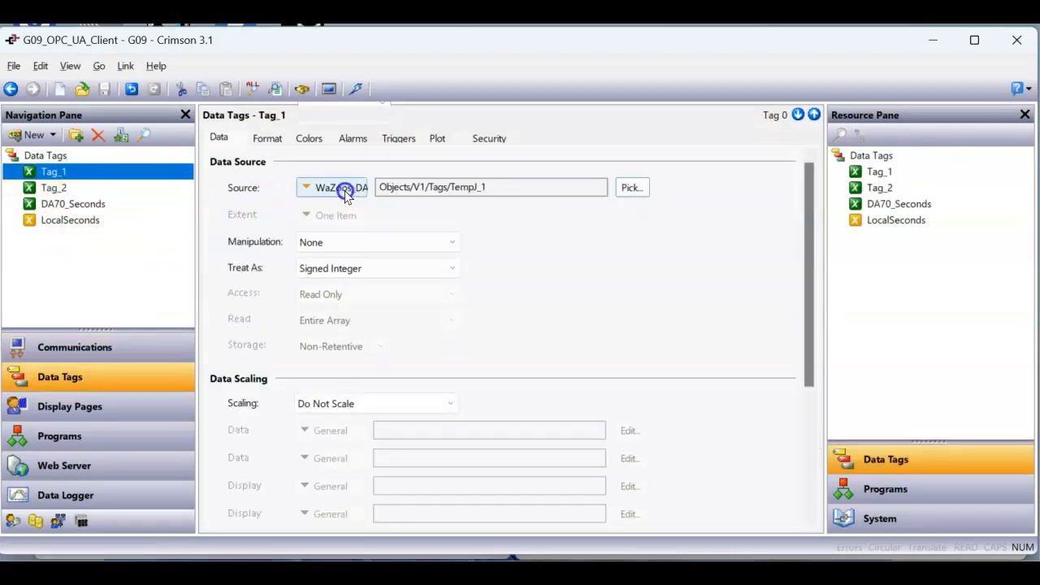
{"action": "left_click", "coordinate": [632, 191]}
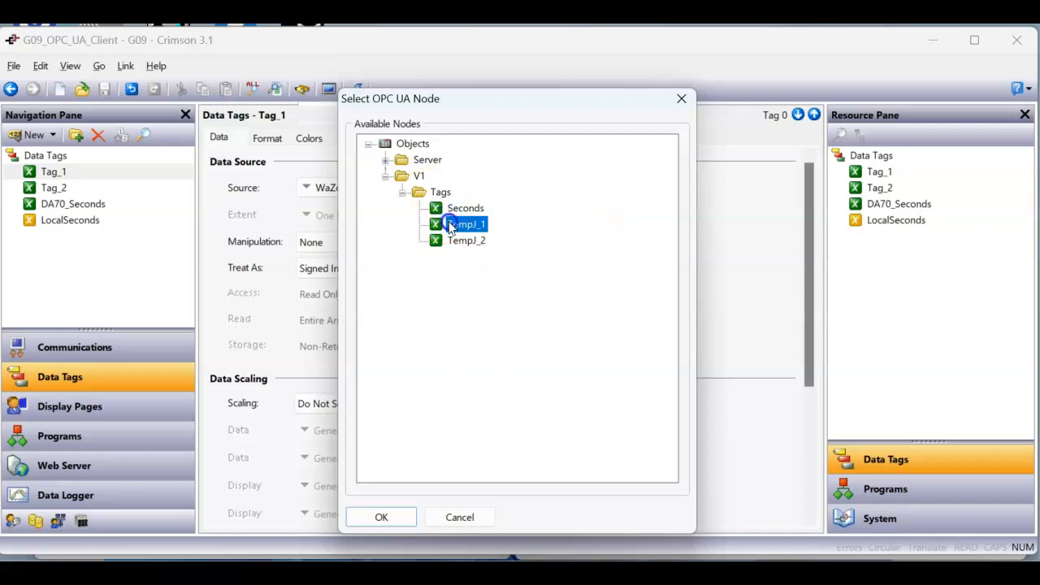
{"action": "left_click", "coordinate": [456, 517]}
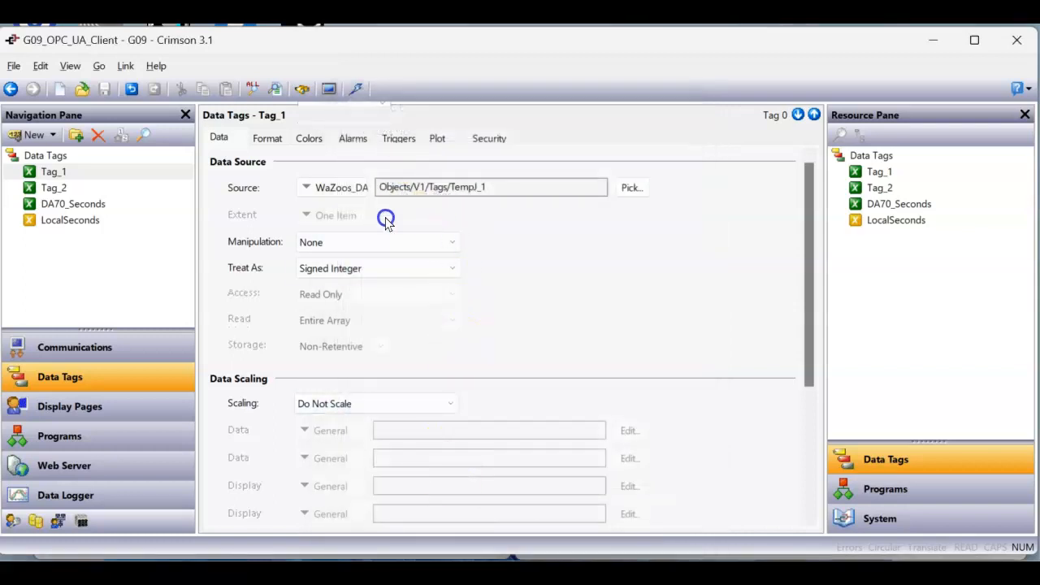
{"action": "left_click", "coordinate": [77, 190]}
{"action": "left_click", "coordinate": [76, 204]}
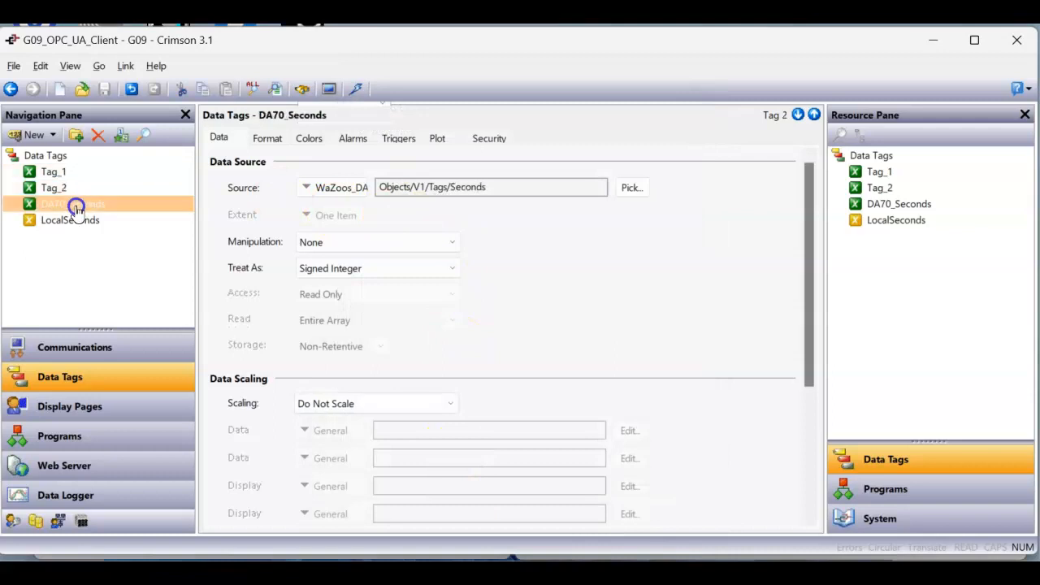
{"action": "left_click", "coordinate": [69, 222]}
- Add a trial tag, browse the DA70's OPC UA nodes as its source without choosing one, and delete the tag
{"action": "left_click", "coordinate": [29, 135]}
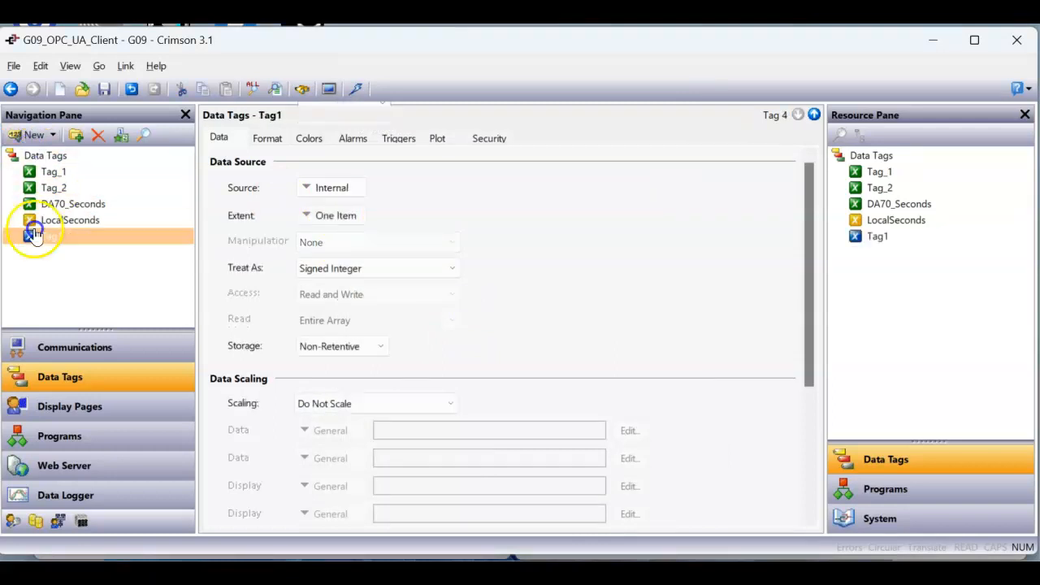
{"action": "left_click", "coordinate": [334, 190]}
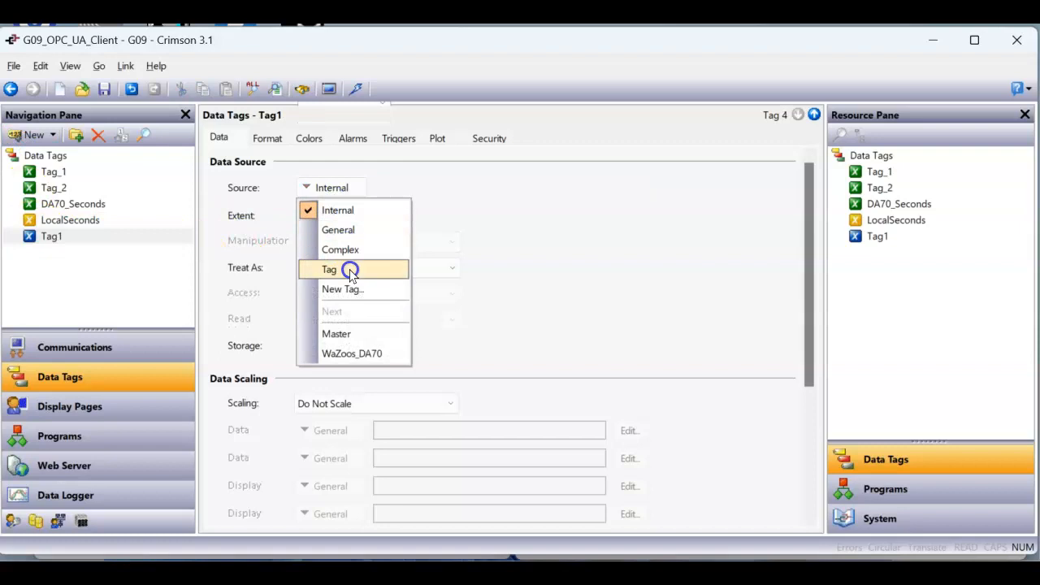
{"action": "left_click", "coordinate": [375, 357]}
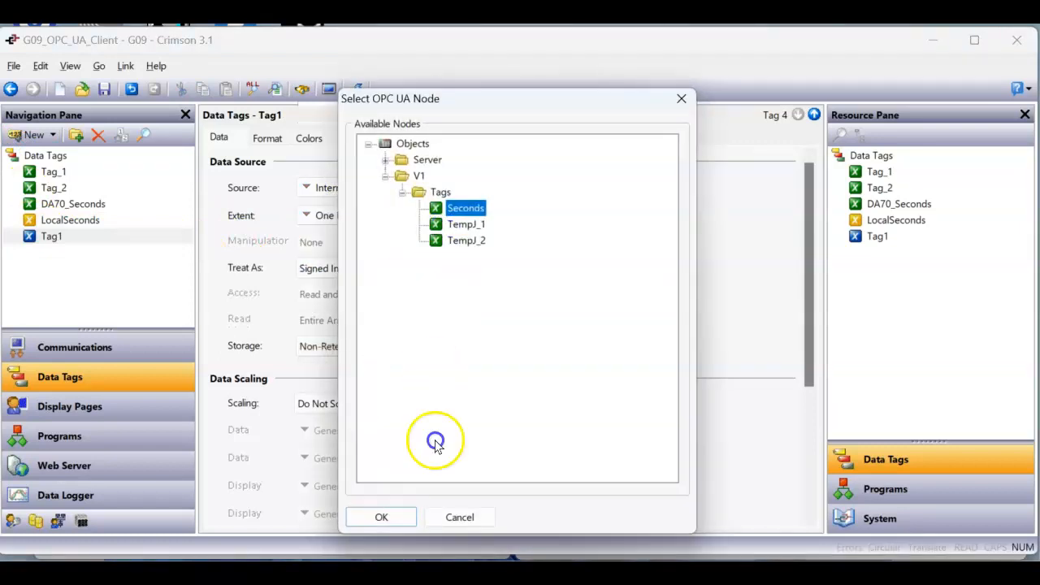
{"action": "left_click", "coordinate": [459, 517]}
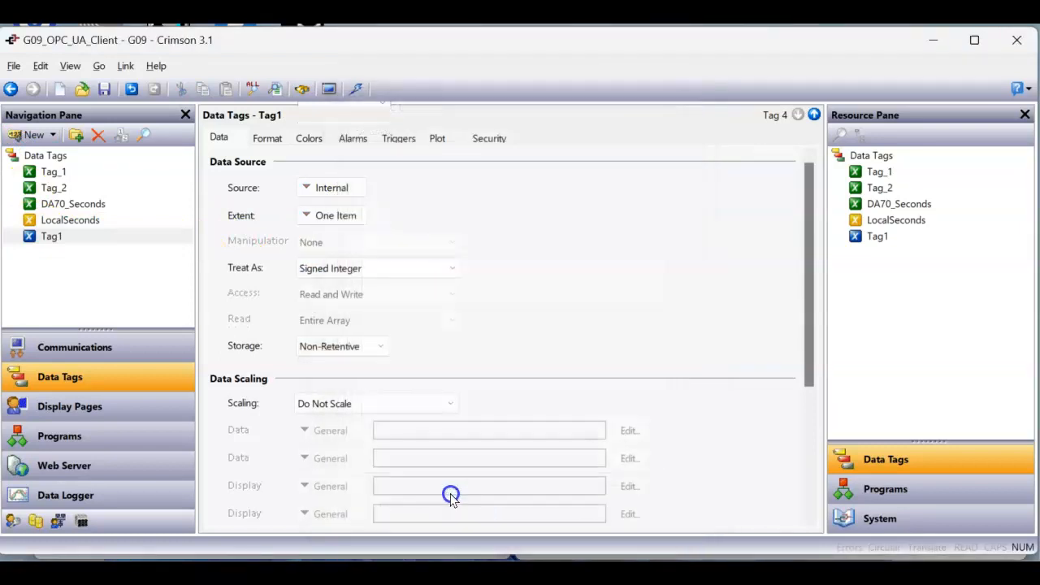
{"action": "left_click", "coordinate": [98, 135]}
- Compare the DA70_Seconds and LocalSeconds data sources, and view the display page that shows both tags
{"action": "left_click", "coordinate": [84, 203]}
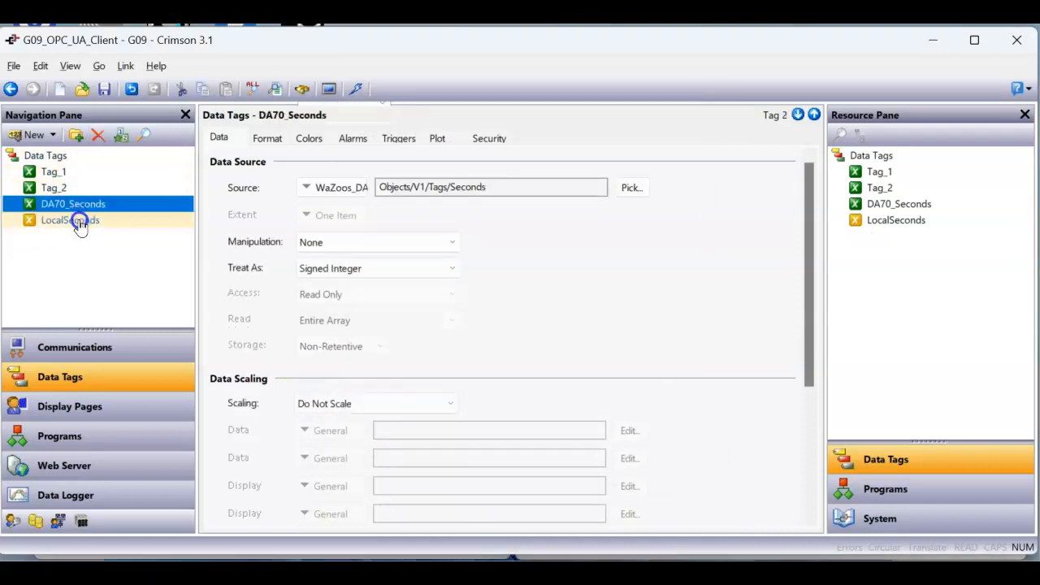
{"action": "left_click", "coordinate": [79, 223]}
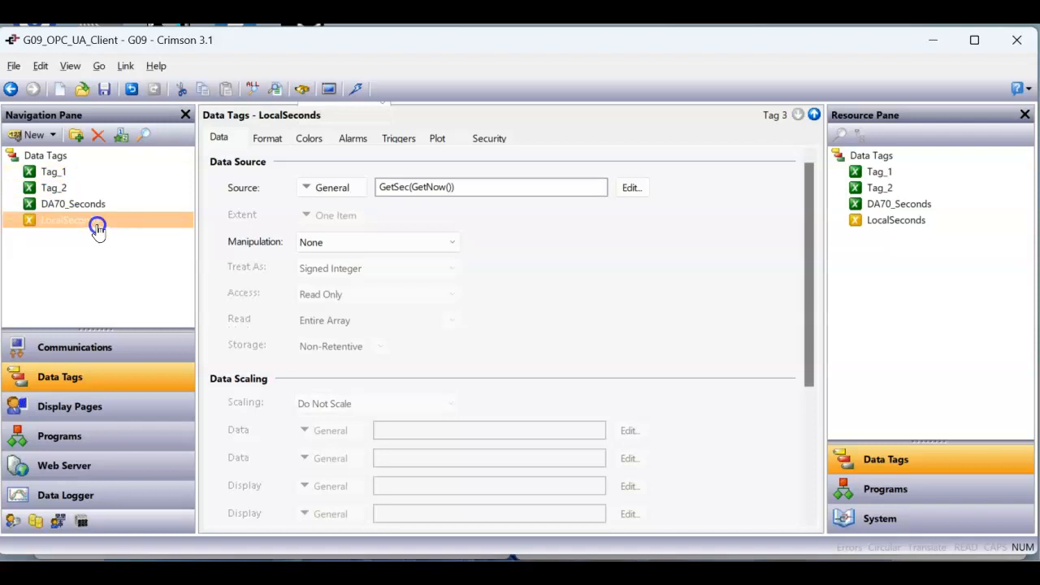
{"action": "left_click", "coordinate": [127, 400]}
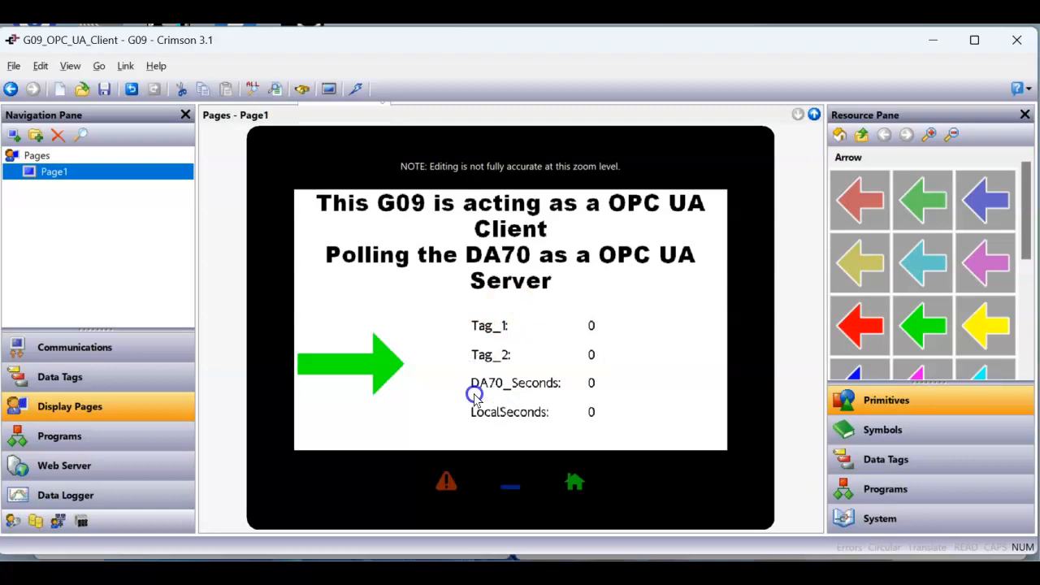
- Check the DA70 device's Comms Delay in the communications settings, and compare live values on the G09 and DA70 web server pages
{"action": "left_click", "coordinate": [128, 348]}
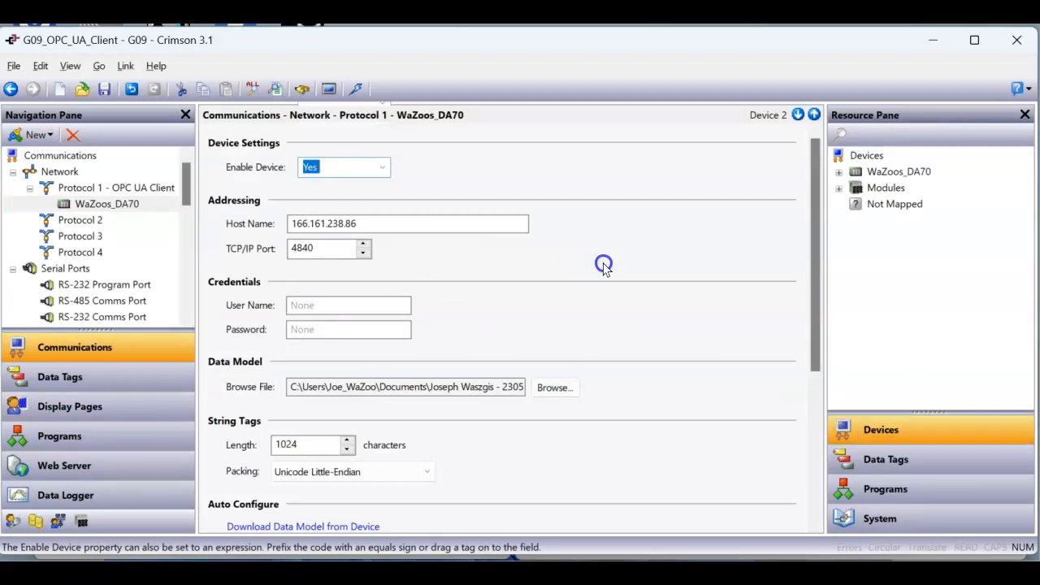
{"action": "scroll", "coordinate": [603, 266], "scroll_direction": "down", "scroll_amount": 5}
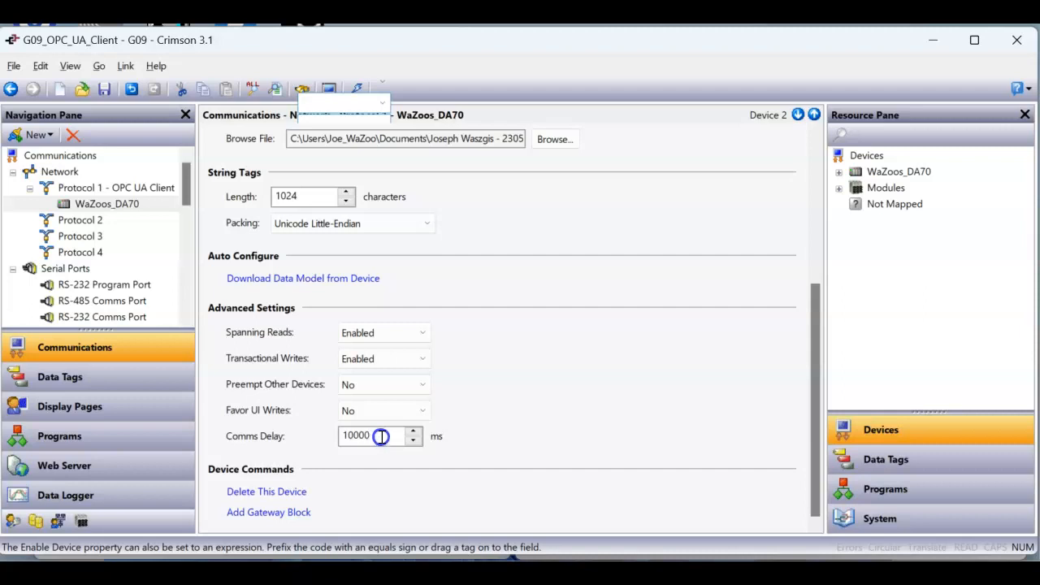
{"action": "mouse_move", "coordinate": [550, 573]}
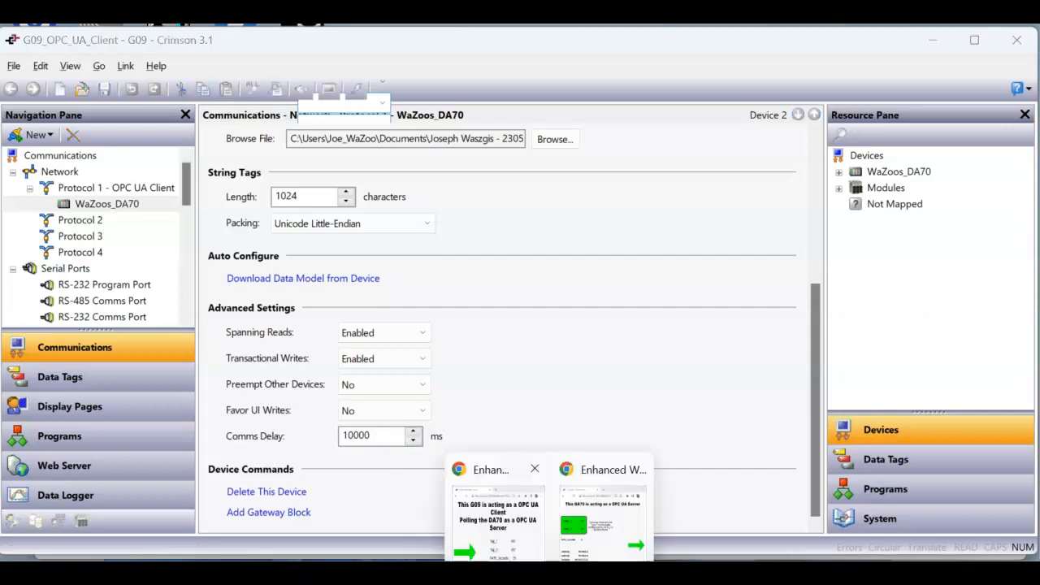
{"action": "left_click", "coordinate": [516, 548]}
{"action": "left_click", "coordinate": [589, 538]}
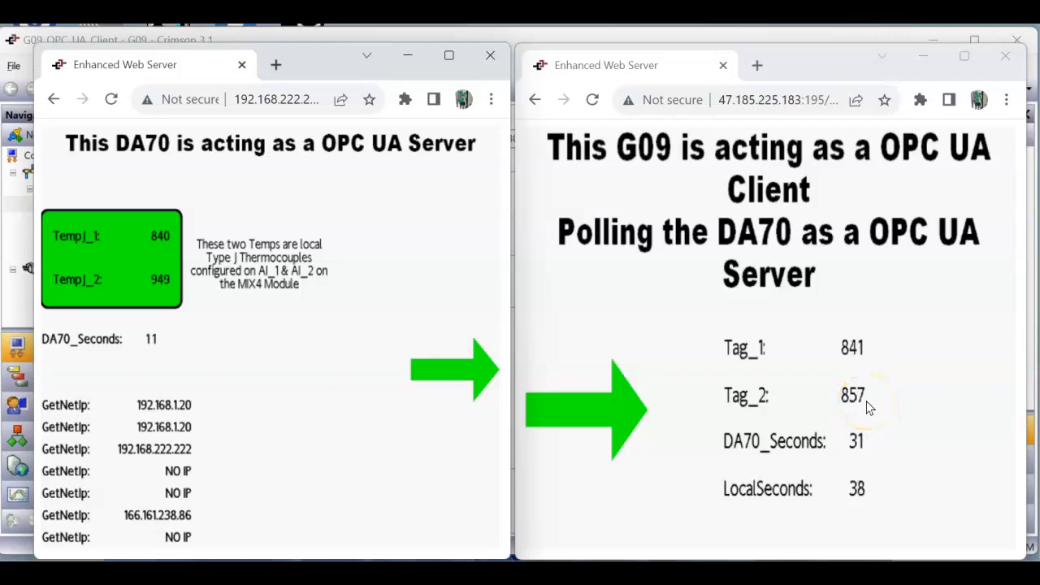
- Return to the G09 project in Crimson 3.1, set the DA70 device's Comms Delay to 1000 ms, and save and download the database
{"action": "mouse_move", "coordinate": [767, 564]}
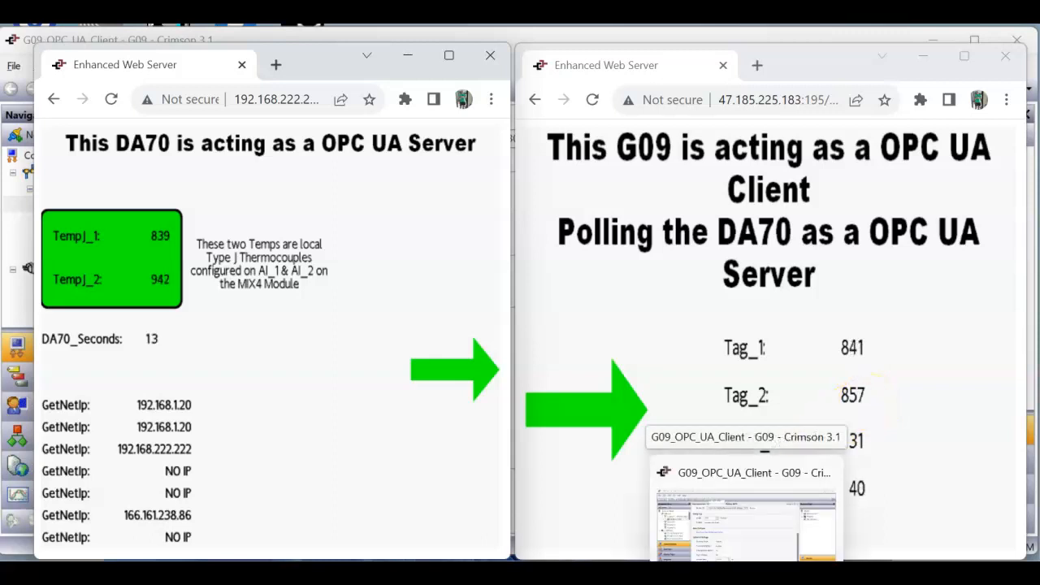
{"action": "left_click", "coordinate": [732, 524]}
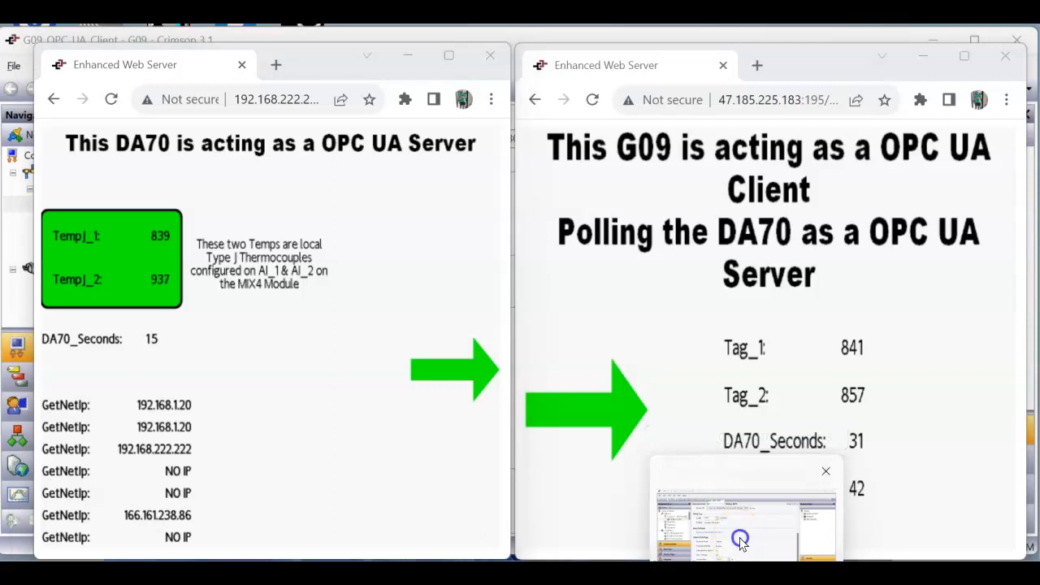
{"action": "scroll", "coordinate": [560, 461], "scroll_direction": "down", "scroll_amount": 5}
{"action": "double_click", "coordinate": [372, 447]}
{"action": "type", "text": "1"}
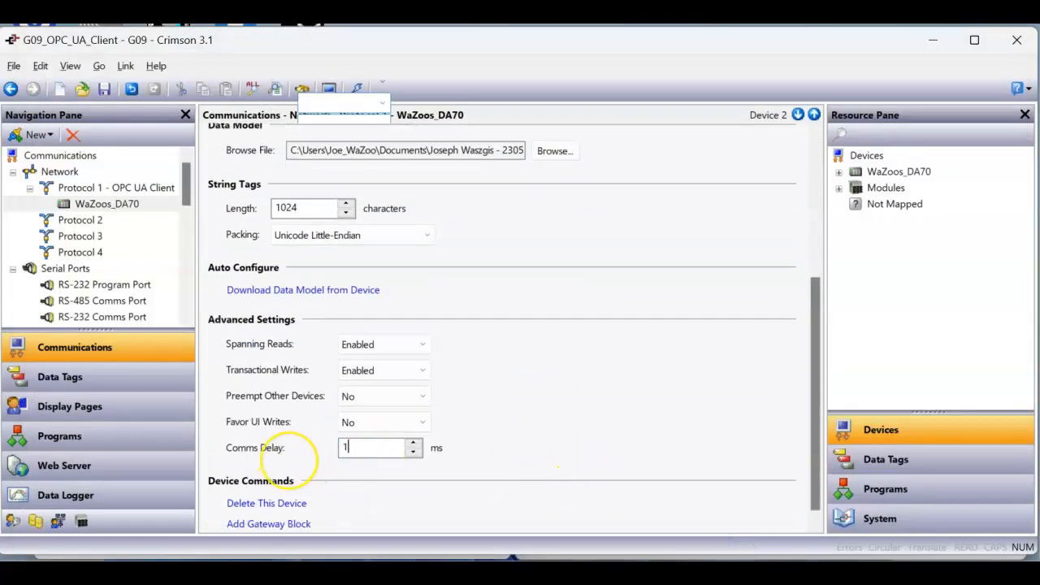
{"action": "type", "text": "000"}
{"action": "key", "text": "Return"}
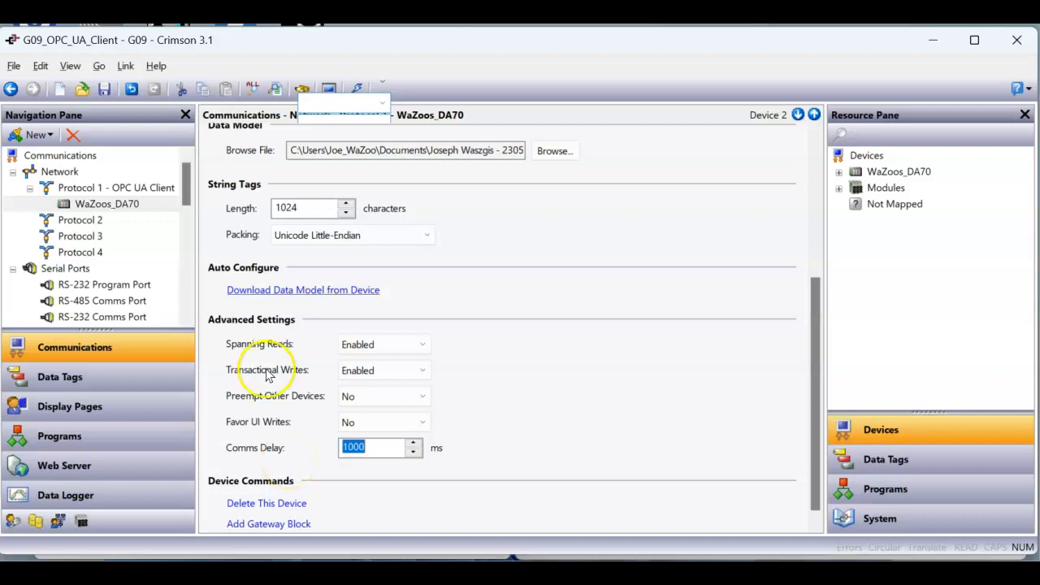
{"action": "left_click", "coordinate": [104, 90]}
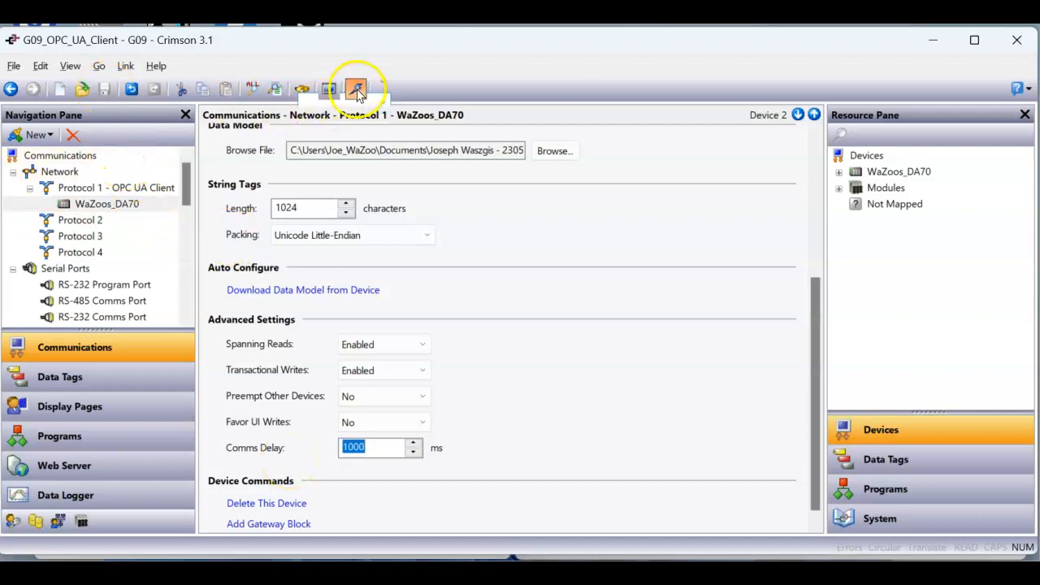
{"action": "left_click", "coordinate": [356, 88]}
- Bring up the G09 and DA70 web server pages in Chrome and compare how the live tag values update
{"action": "left_click", "coordinate": [549, 569]}
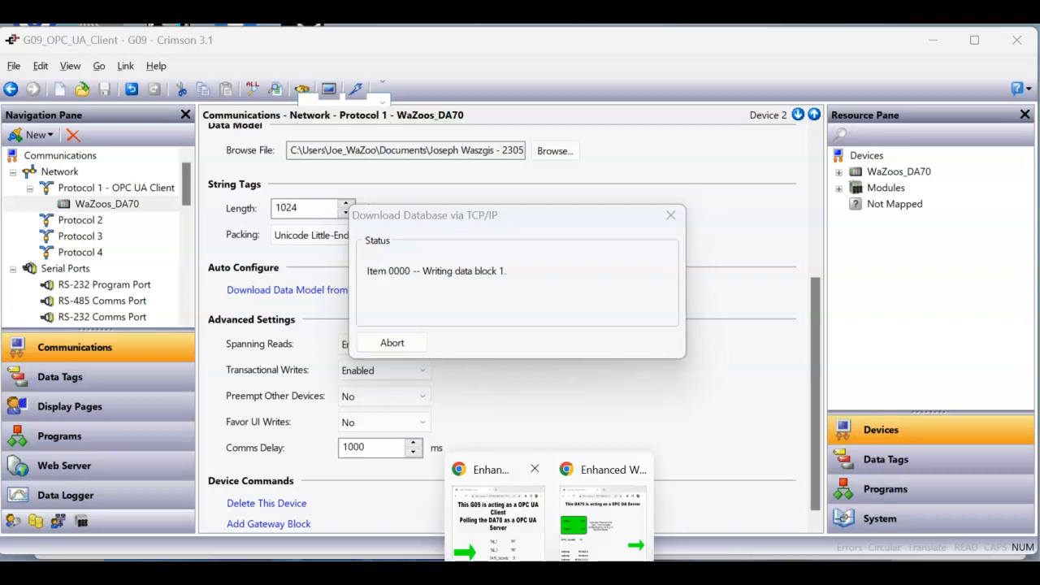
{"action": "left_click", "coordinate": [499, 524]}
{"action": "left_click", "coordinate": [602, 520]}
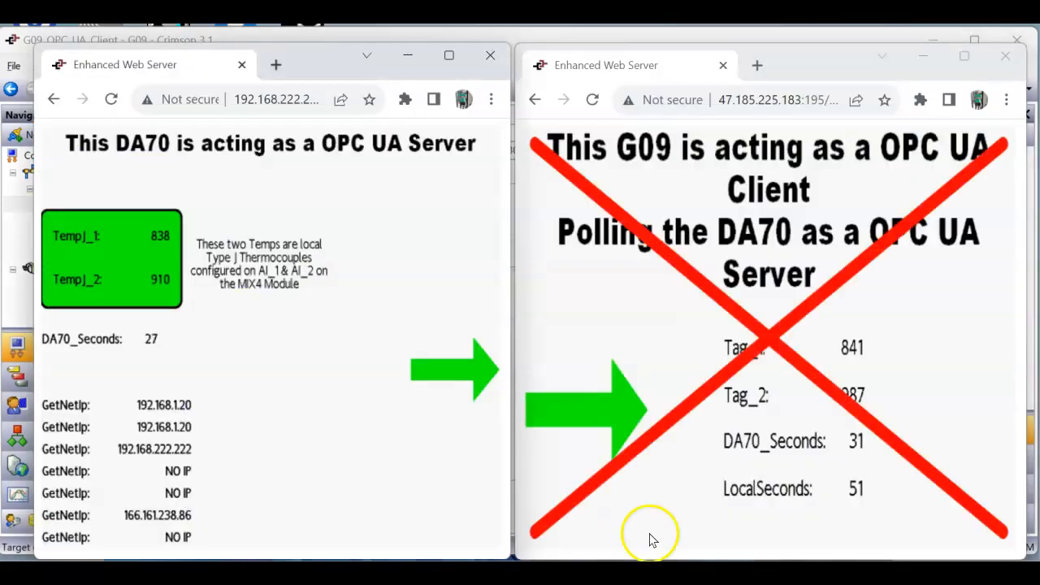
{"action": "left_click", "coordinate": [756, 495]}
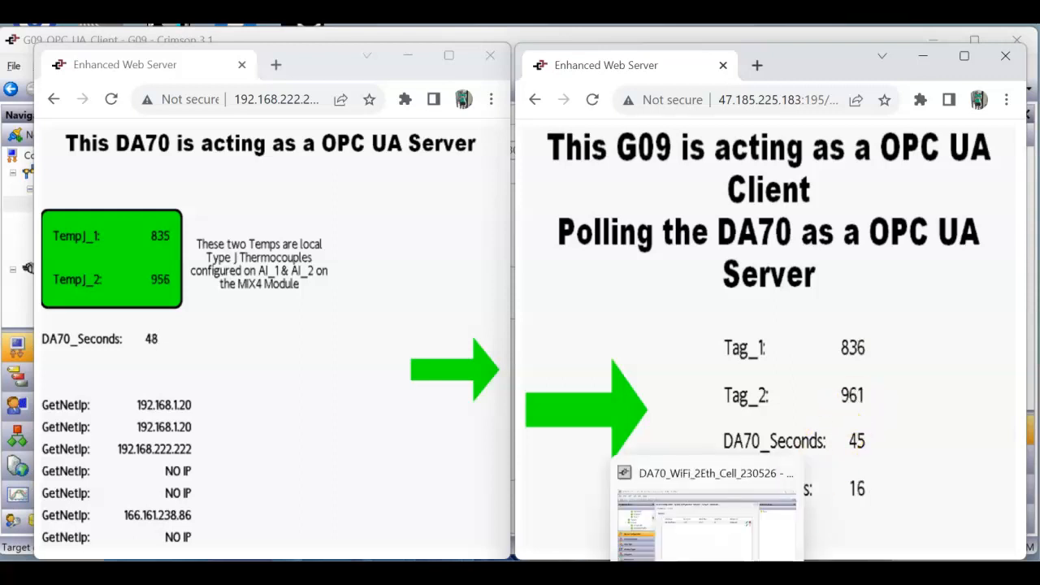
- Return to the G09 project in Crimson 3.1, set the DA70 device's Comms Delay to 5000 ms, and save and download the database
{"action": "mouse_move", "coordinate": [707, 574]}
{"action": "left_click", "coordinate": [707, 520]}
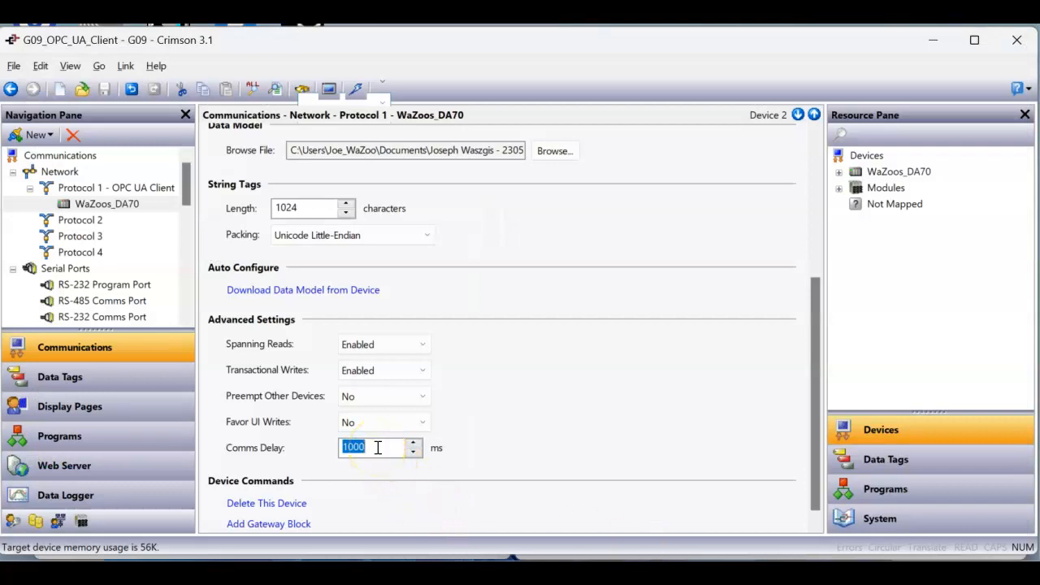
{"action": "type", "text": "5"}
{"action": "key", "text": "Return"}
{"action": "left_click", "coordinate": [104, 88]}
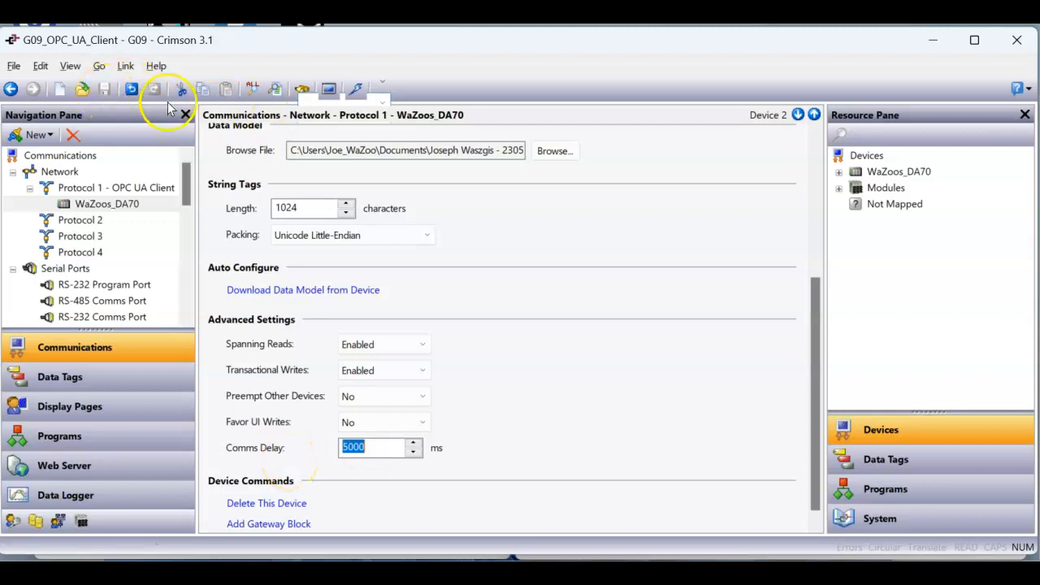
{"action": "left_click", "coordinate": [355, 88]}
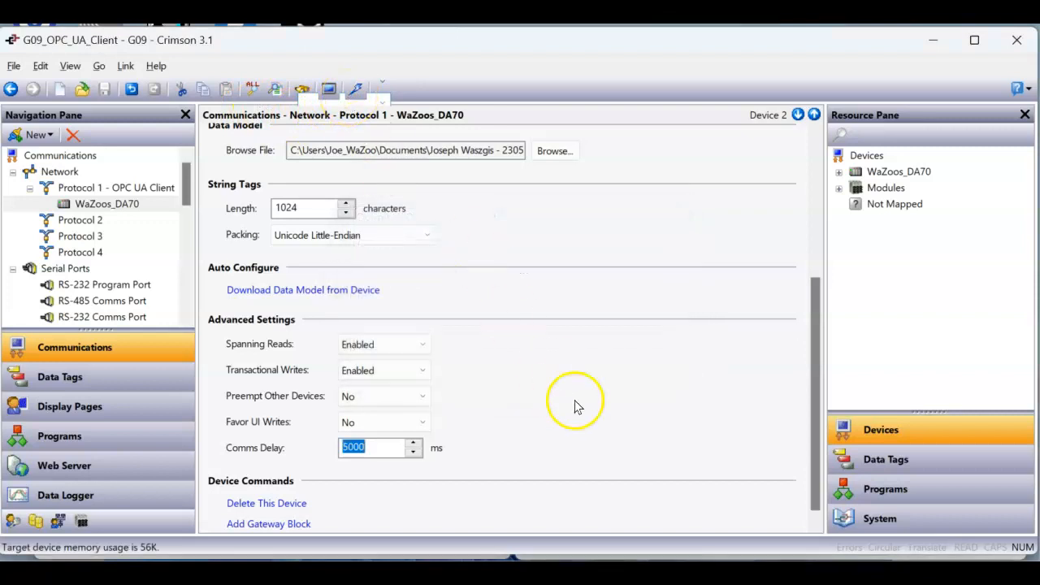
- Switch to the DA70_WiFi_2Eth_Cell_230526 project in Crimson 3.2 and add a numeric data tag named Random
{"action": "left_click", "coordinate": [704, 574]}
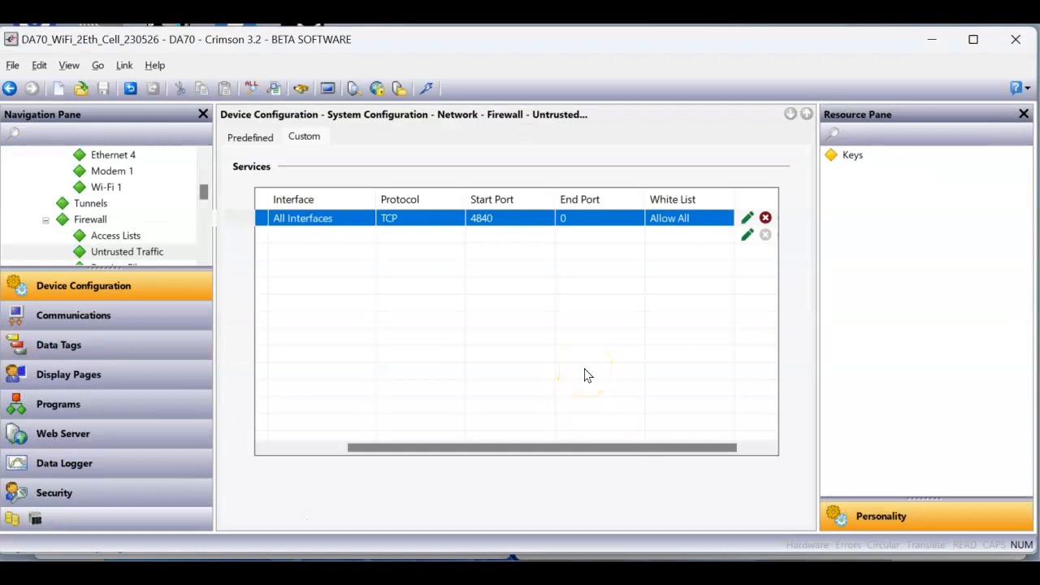
{"action": "left_click", "coordinate": [104, 348]}
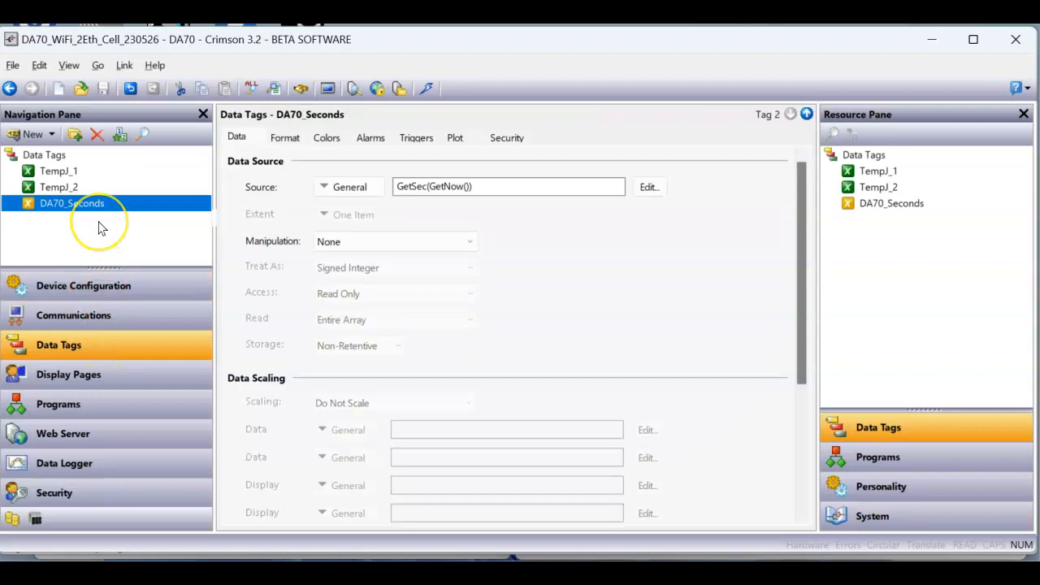
{"action": "left_click", "coordinate": [28, 135]}
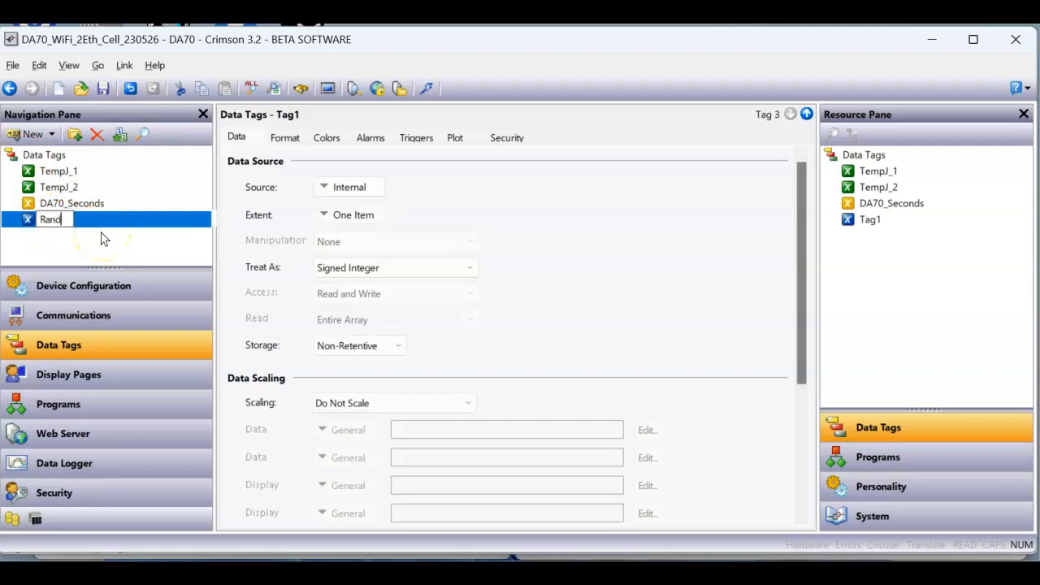
{"action": "type", "text": "Random"}
{"action": "key", "text": "Return"}
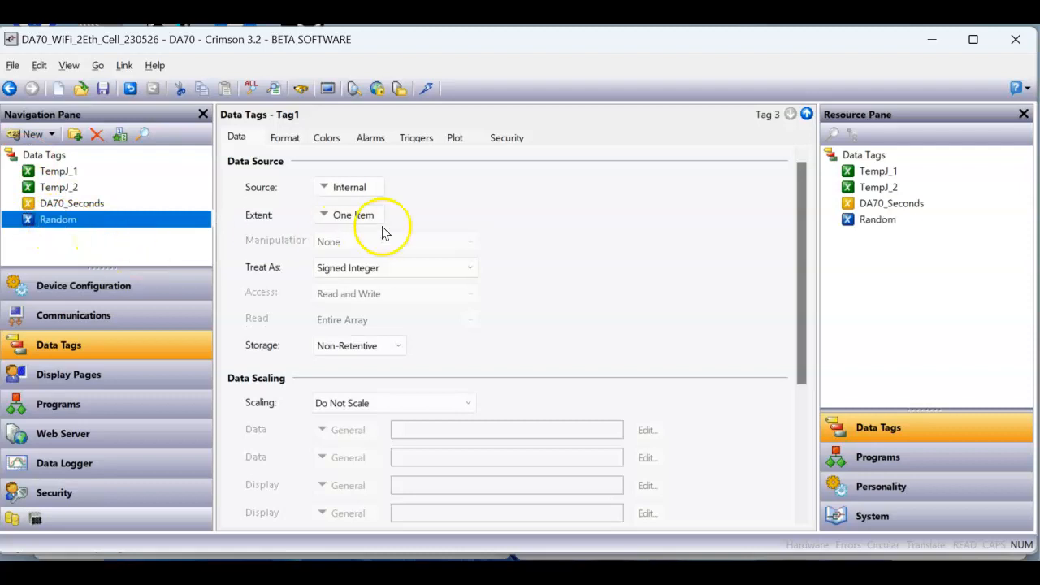
- Set the Random tag's data source to the General expression Random(1000)
{"action": "left_click", "coordinate": [341, 190]}
{"action": "left_click", "coordinate": [358, 230]}
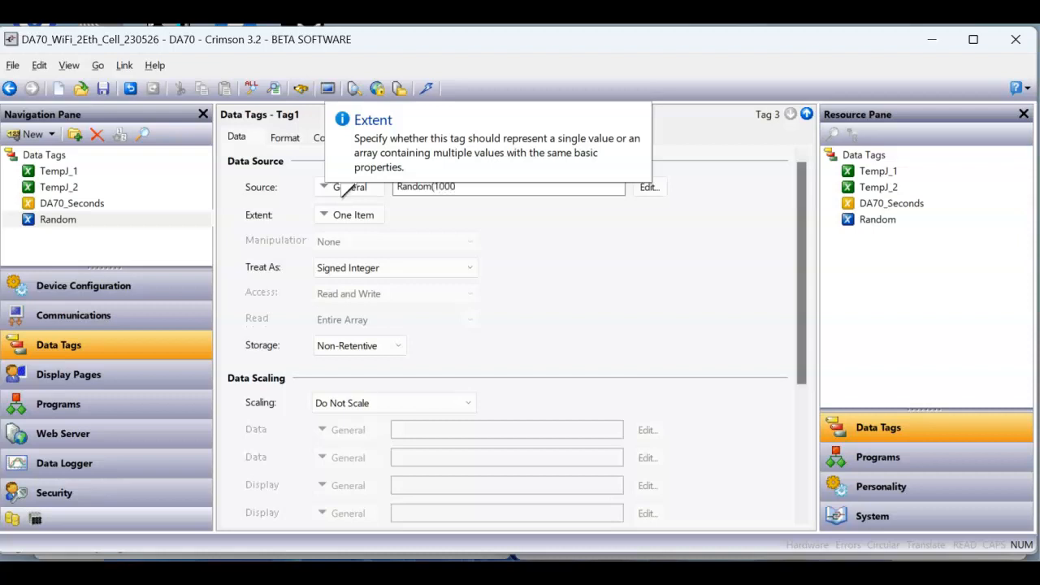
{"action": "key", "text": "Return"}
{"action": "left_click", "coordinate": [441, 241]}
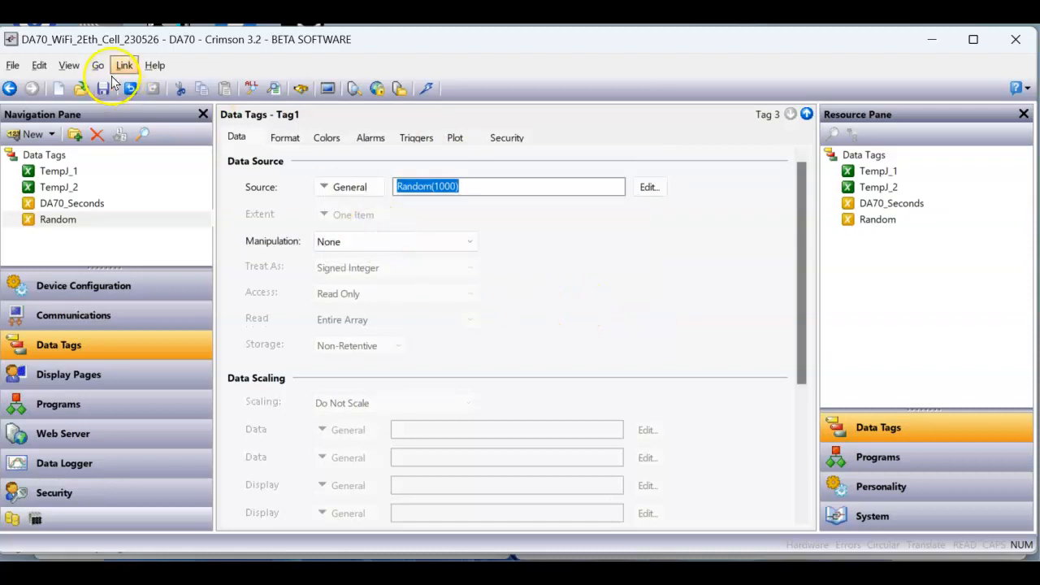
- Set Balloon Help to display only When Requested
{"action": "left_click", "coordinate": [150, 65]}
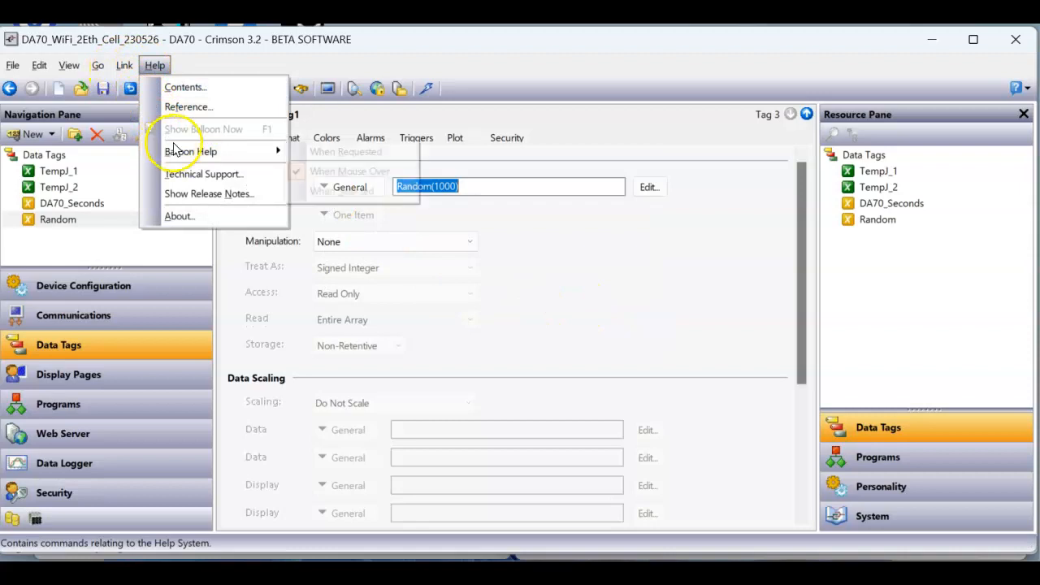
{"action": "mouse_move", "coordinate": [277, 152]}
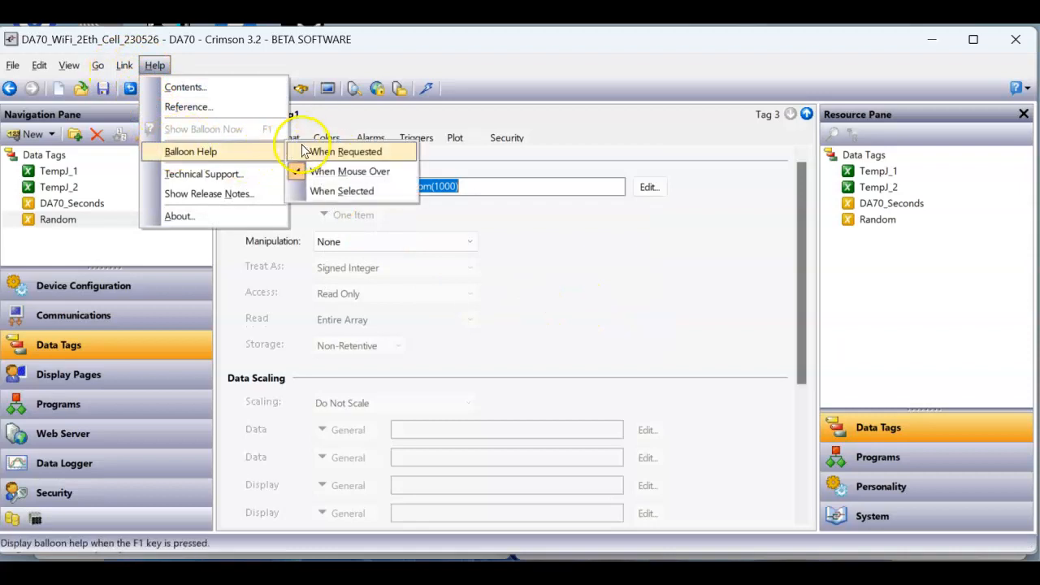
{"action": "left_click", "coordinate": [325, 153]}
{"action": "left_click", "coordinate": [472, 242]}
{"action": "left_click", "coordinate": [573, 258]}
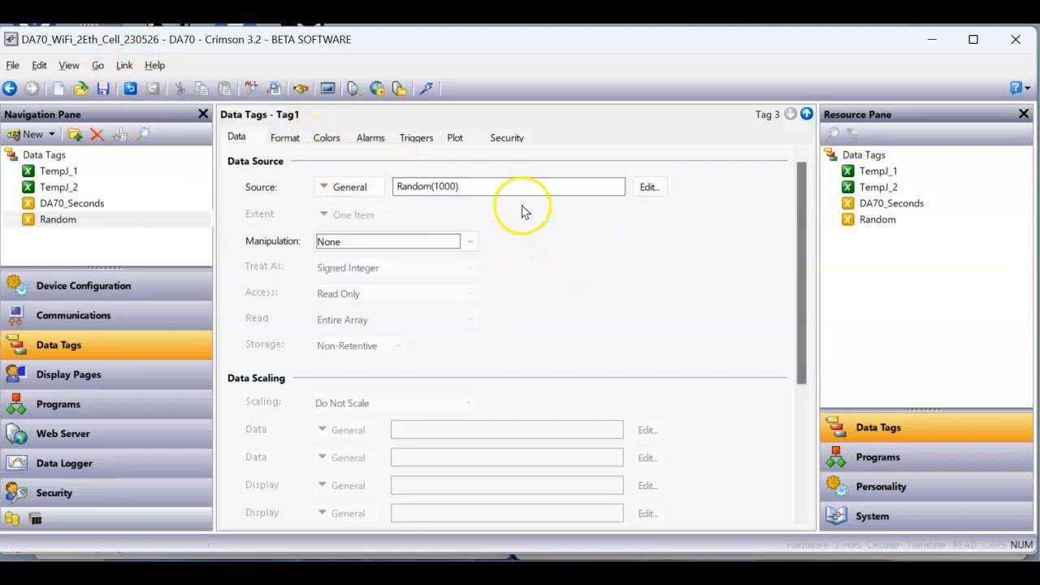
- Place the Random tag on display page Page1 beneath DA70_Seconds and size it the same as the DA70_Seconds field
{"action": "left_click", "coordinate": [132, 373]}
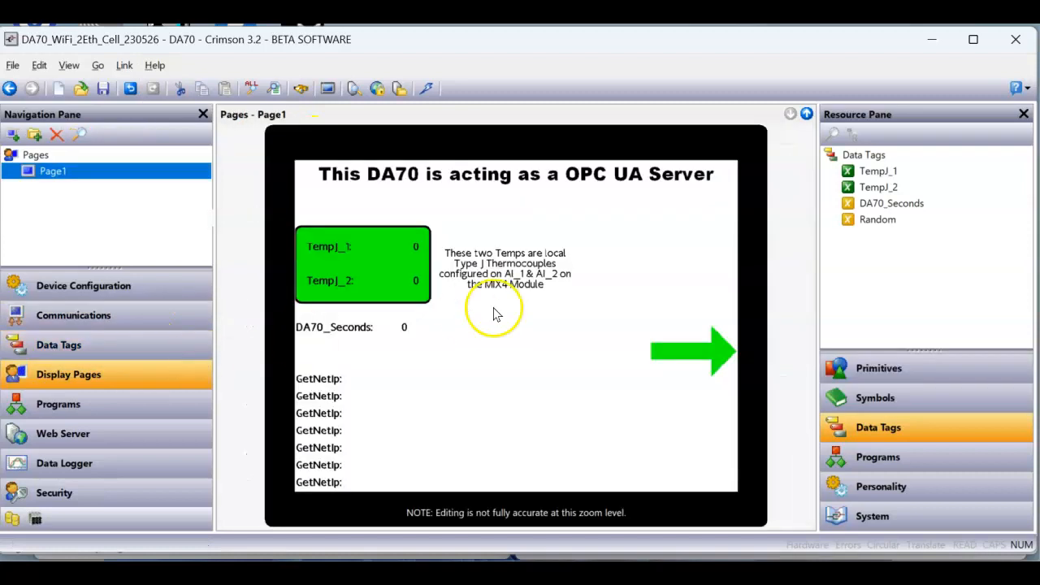
{"action": "left_click_drag", "start_coordinate": [890, 221], "coordinate": [319, 349]}
{"action": "right_click", "coordinate": [319, 348]}
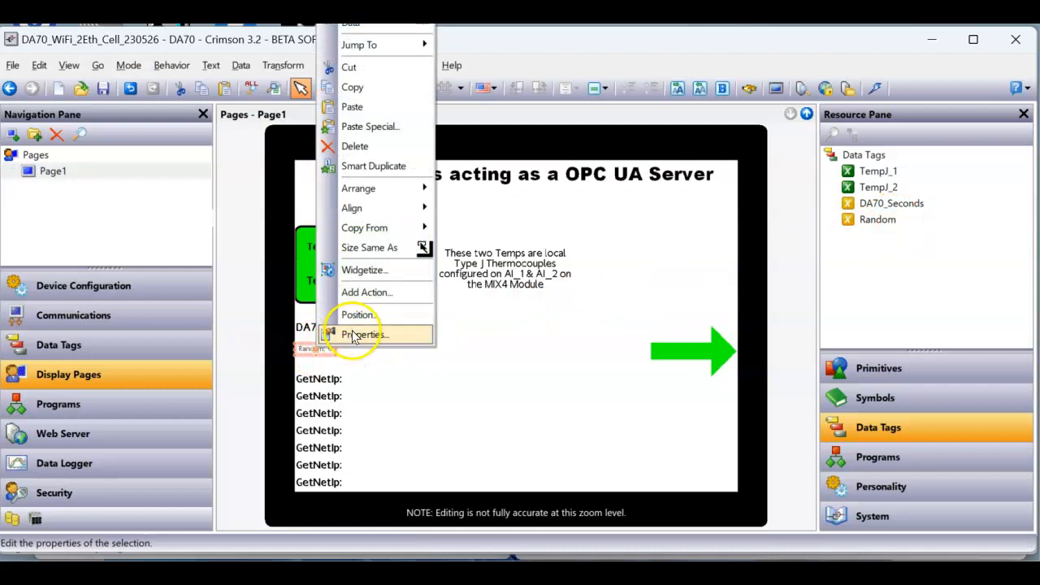
{"action": "left_click", "coordinate": [392, 248]}
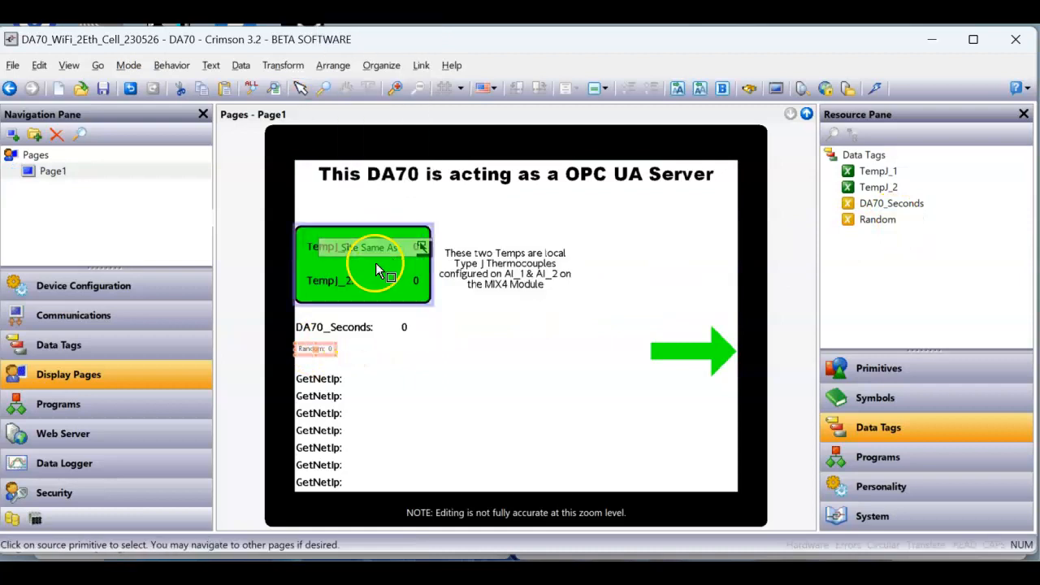
{"action": "left_click", "coordinate": [348, 329]}
- Copy all formatting from the DA70_Seconds field to the Random field on Page1
{"action": "right_click", "coordinate": [340, 353]}
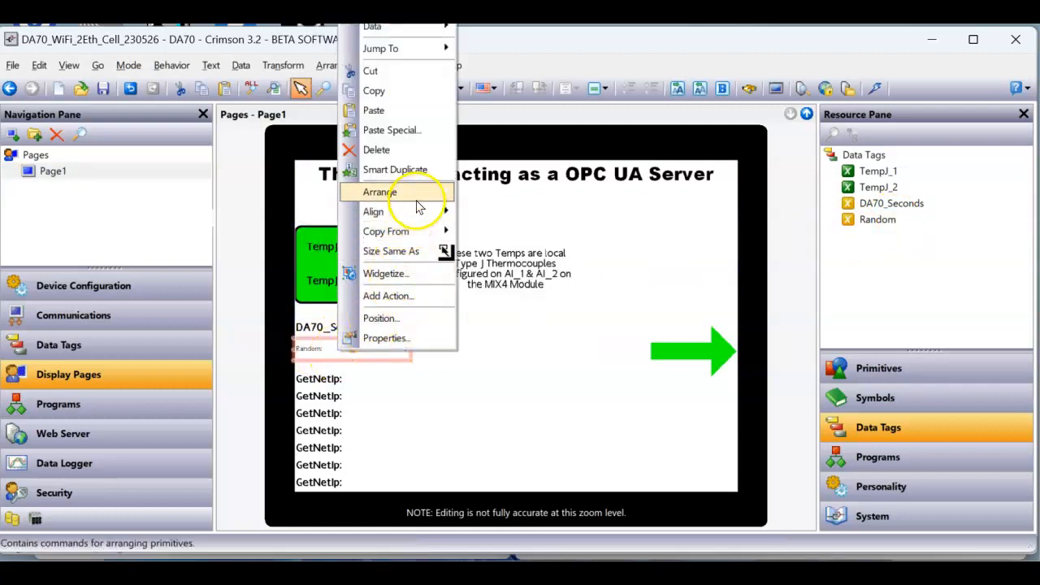
{"action": "mouse_move", "coordinate": [407, 232]}
{"action": "left_click", "coordinate": [496, 233]}
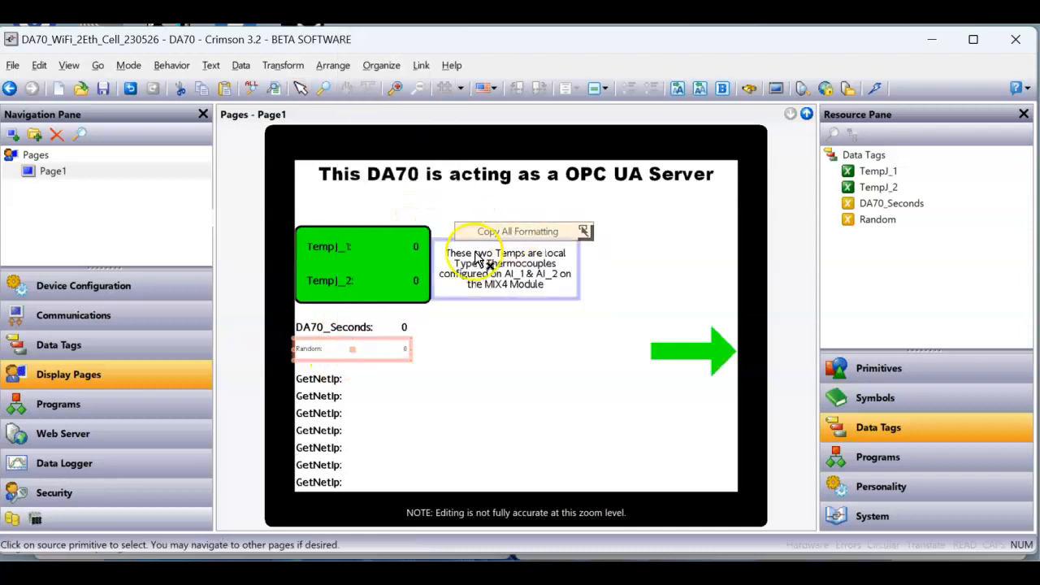
{"action": "left_click", "coordinate": [363, 327]}
{"action": "left_click", "coordinate": [430, 344]}
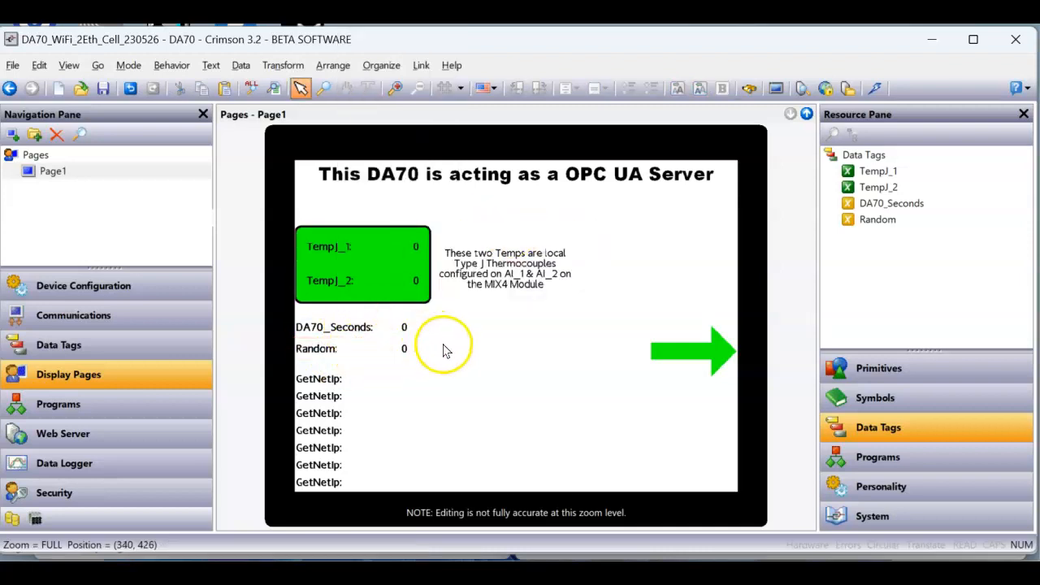
- Add the Random tag to the OPC UA Server's public data, and save and download the DA70 database
{"action": "left_click", "coordinate": [154, 319]}
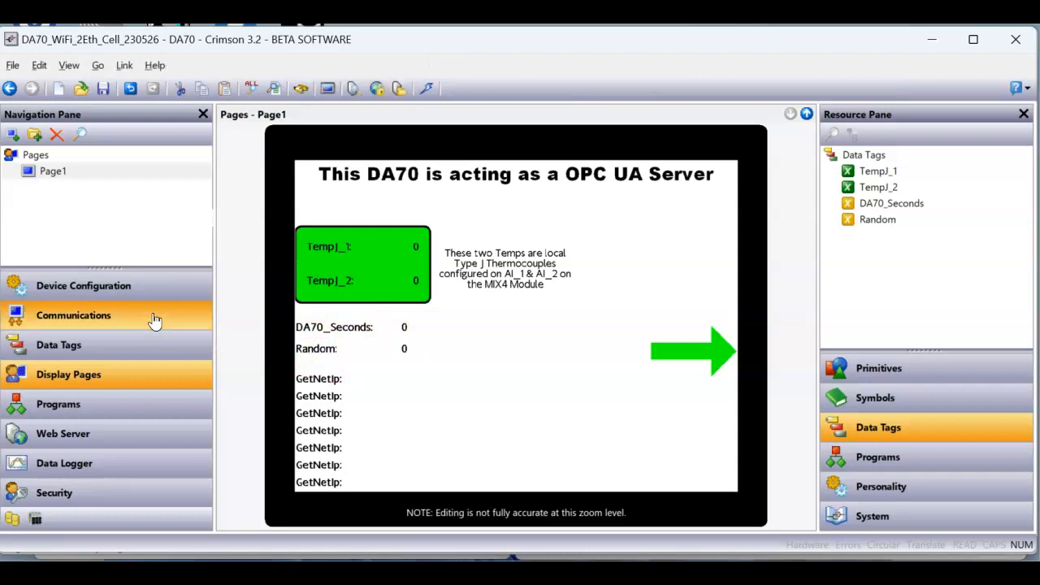
{"action": "left_click", "coordinate": [94, 189]}
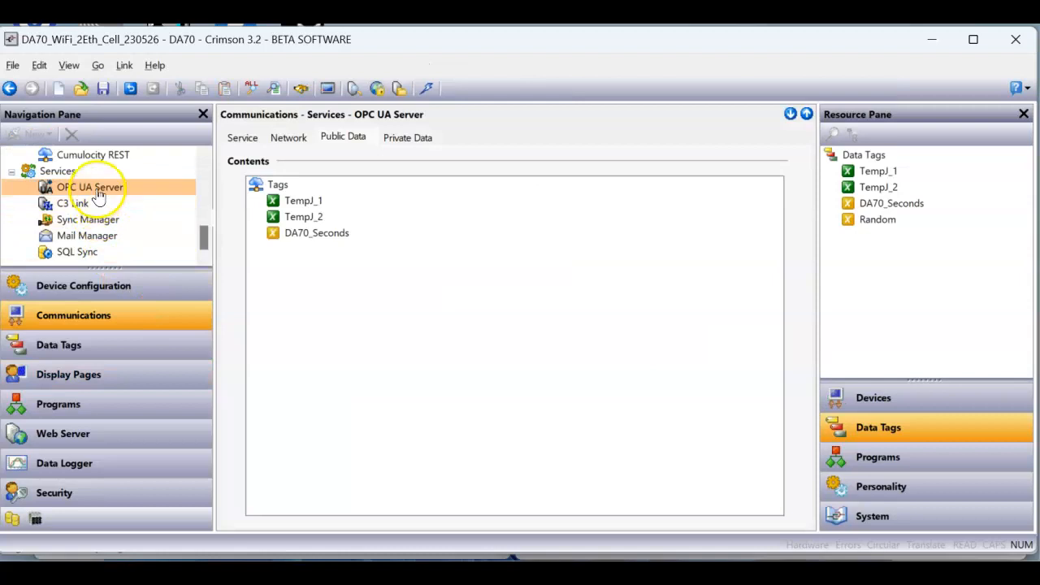
{"action": "left_click", "coordinate": [875, 221]}
{"action": "left_click_drag", "start_coordinate": [884, 225], "coordinate": [411, 315]}
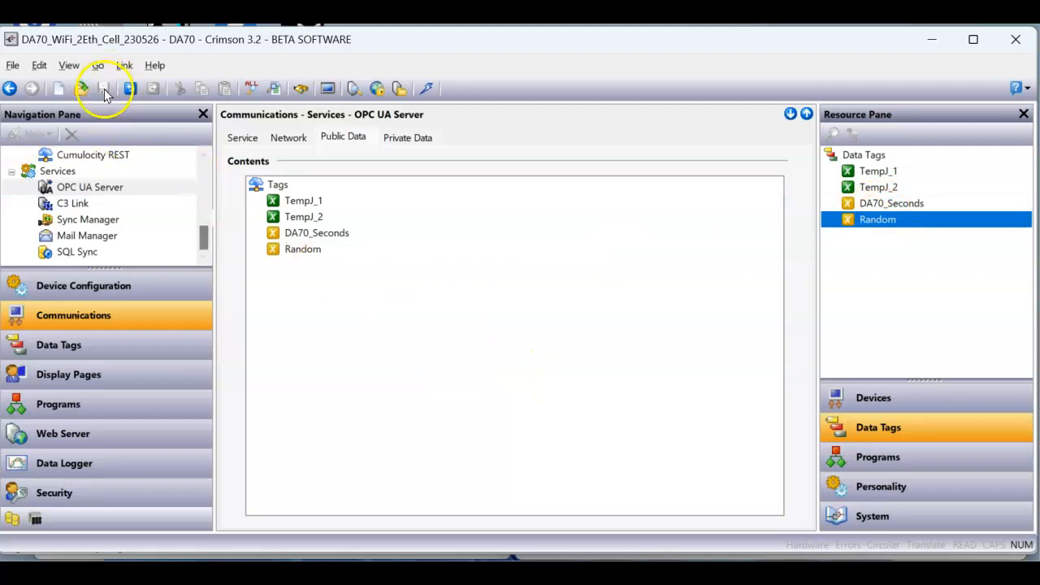
{"action": "left_click", "coordinate": [426, 90]}
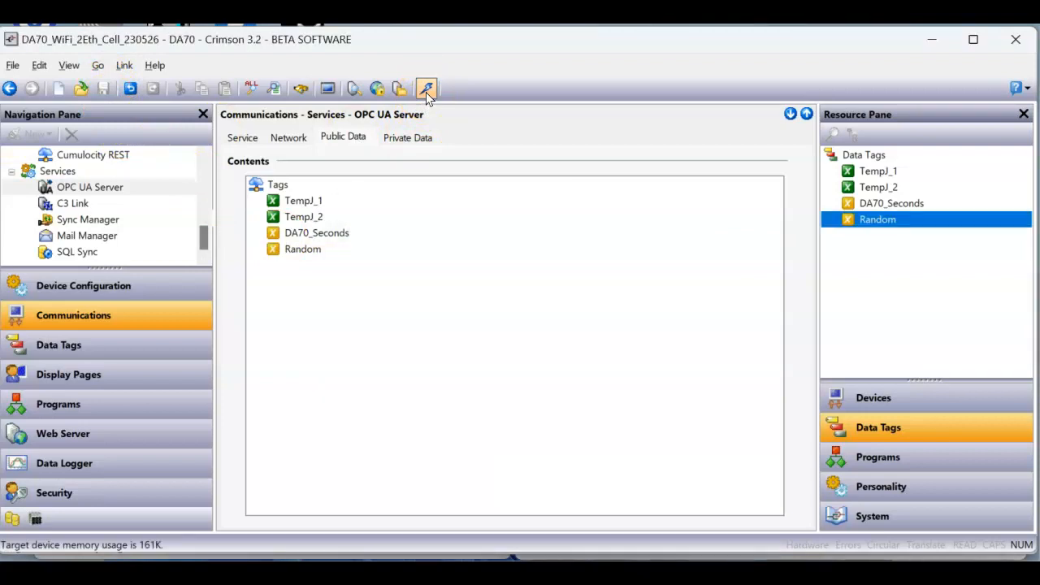
- Bring up the DA70 web server page in Chrome and check the Random tag's live value
{"action": "mouse_move", "coordinate": [549, 572]}
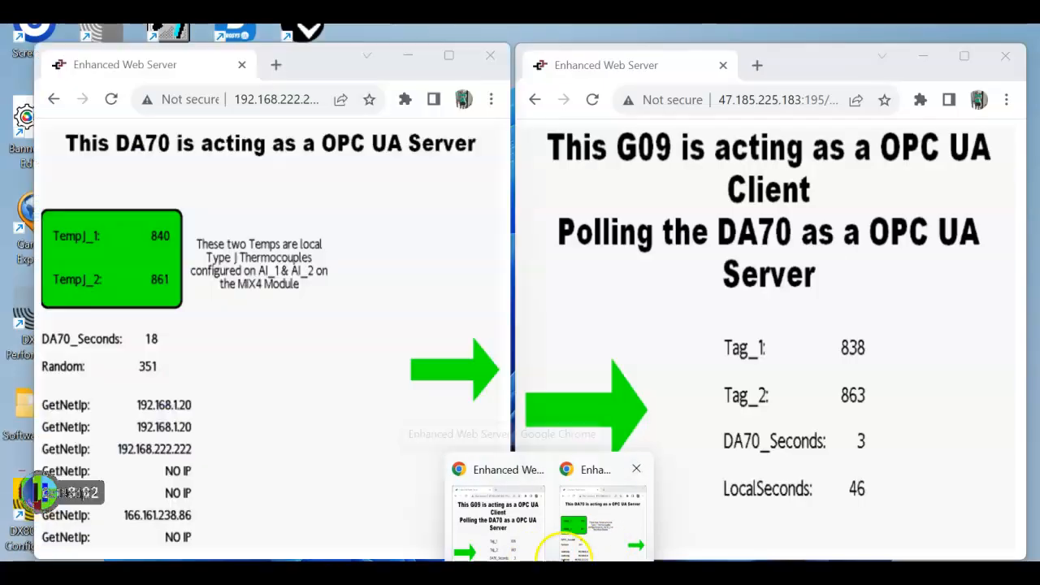
{"action": "left_click", "coordinate": [603, 516]}
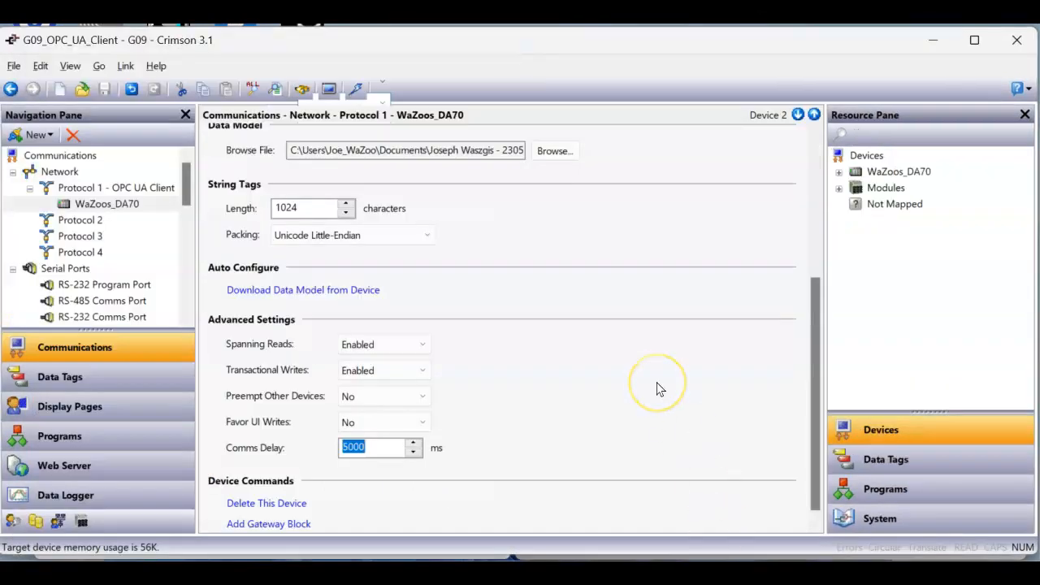
- In the G09 project in Crimson 3.1, try to download the data model for WaZoos_DA70 into a browse file named DA70_1
{"action": "left_click", "coordinate": [636, 395]}
{"action": "scroll", "coordinate": [480, 330], "scroll_direction": "up", "scroll_amount": 2}
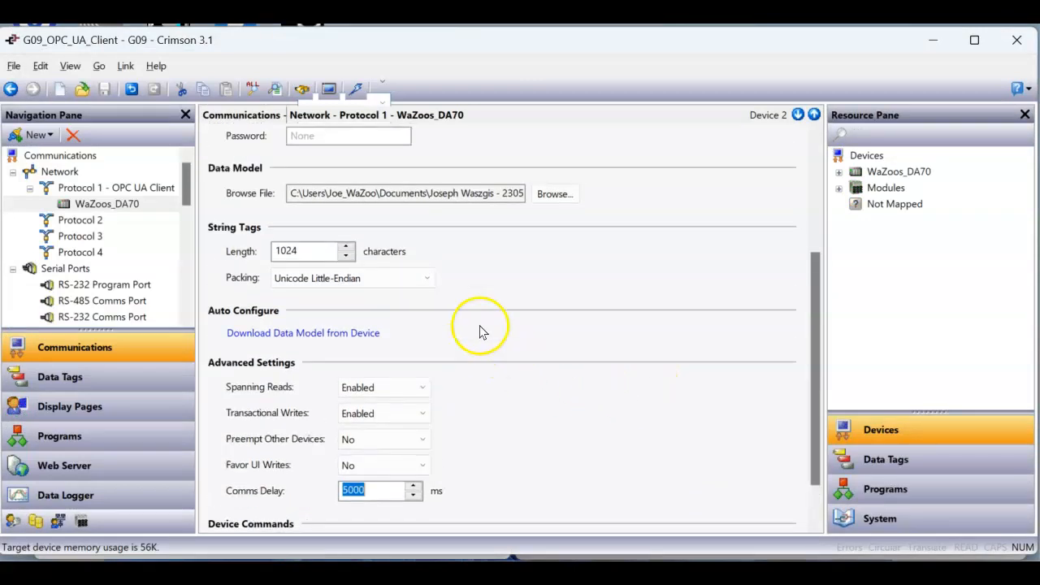
{"action": "scroll", "coordinate": [417, 339], "scroll_direction": "up", "scroll_amount": 5}
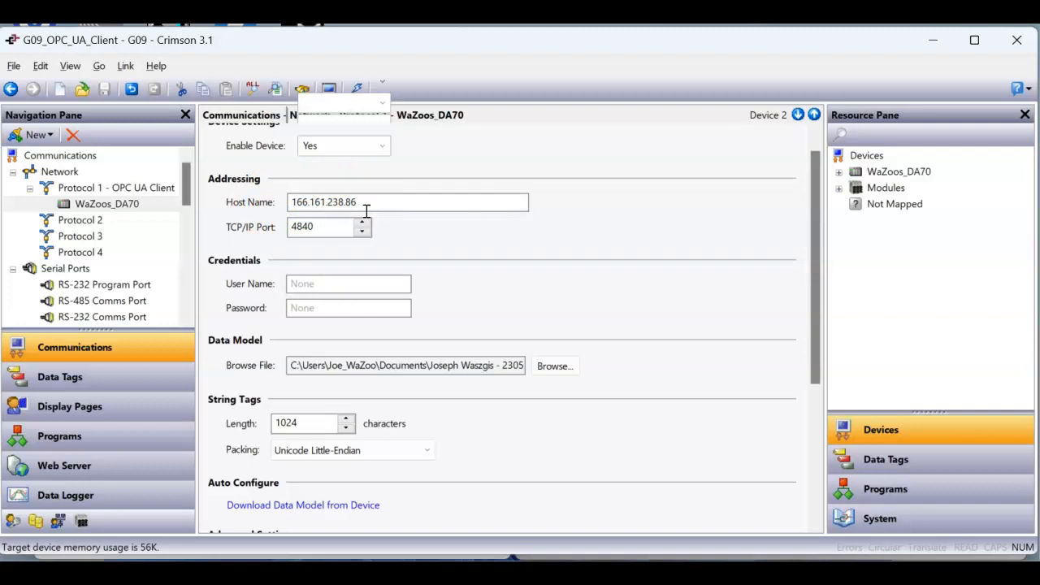
{"action": "left_click", "coordinate": [455, 261]}
{"action": "scroll", "coordinate": [455, 279], "scroll_direction": "down", "scroll_amount": 2}
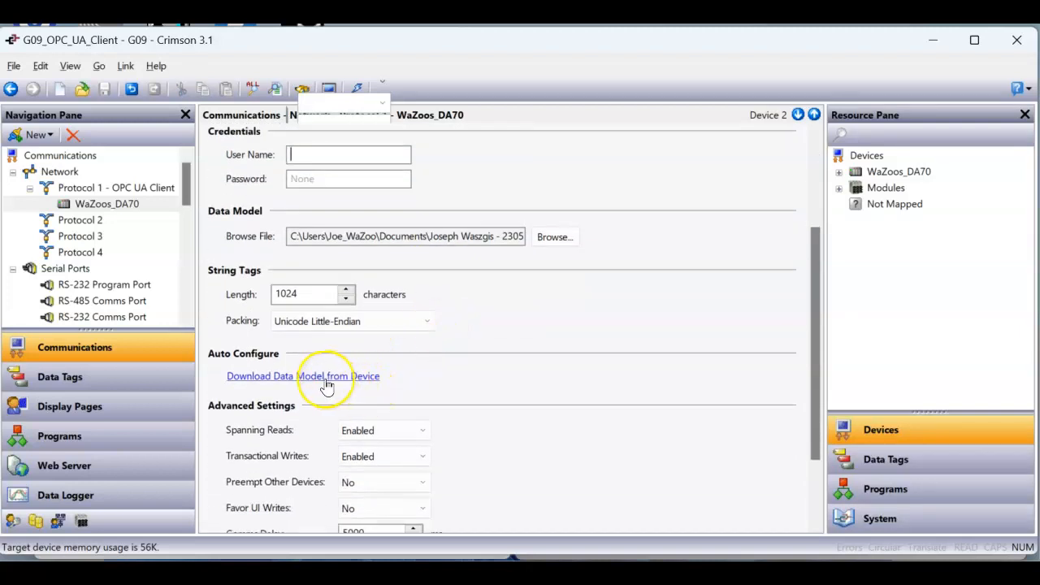
{"action": "left_click", "coordinate": [326, 383]}
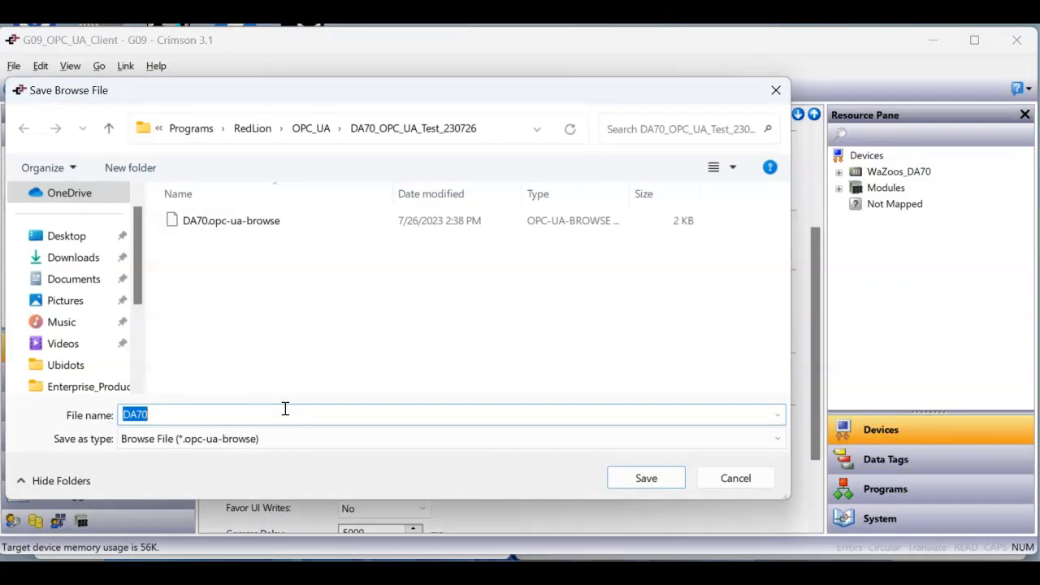
{"action": "type", "text": "DA70"}
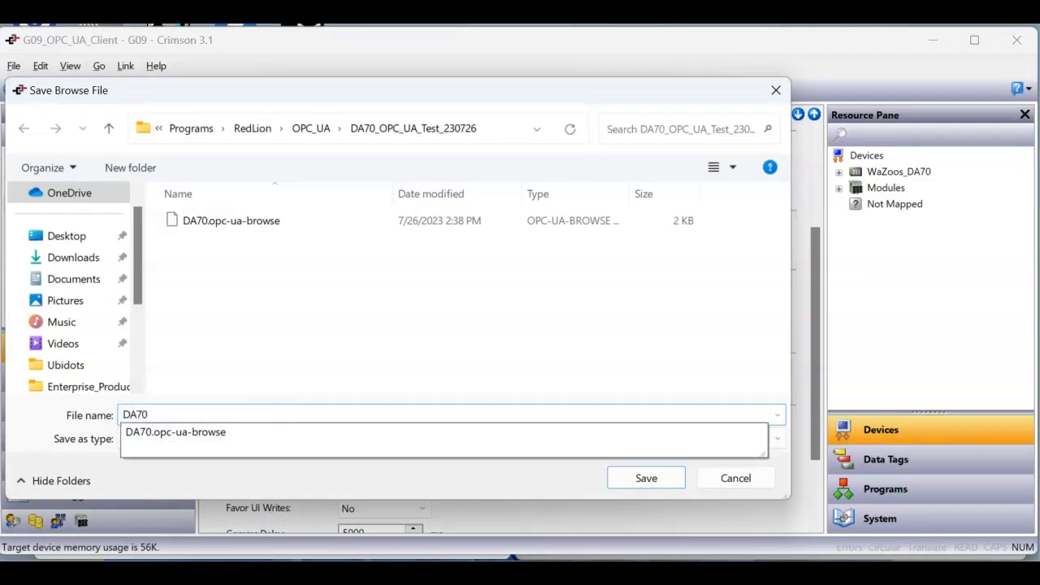
{"action": "type", "text": "_1"}
{"action": "key", "text": "Return"}
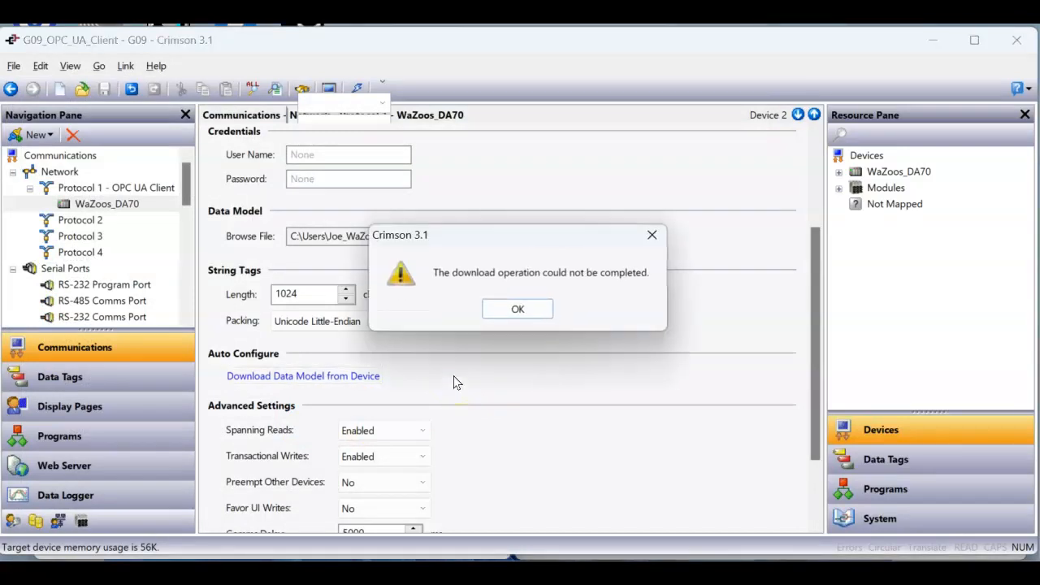
{"action": "left_click", "coordinate": [518, 310]}
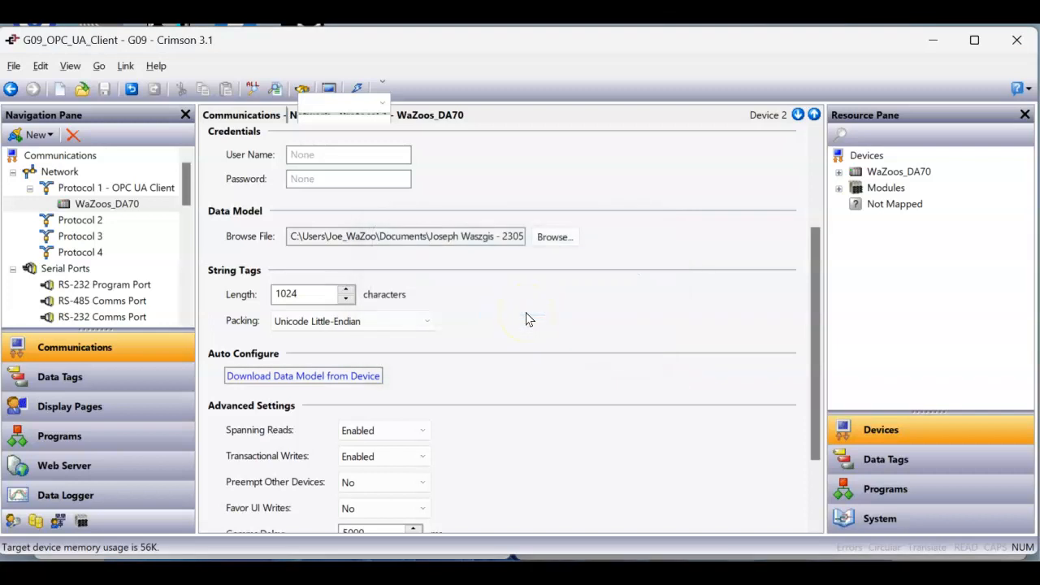
- Retry the data model download from the device, using DA70 as the browse file name
{"action": "left_click", "coordinate": [356, 379]}
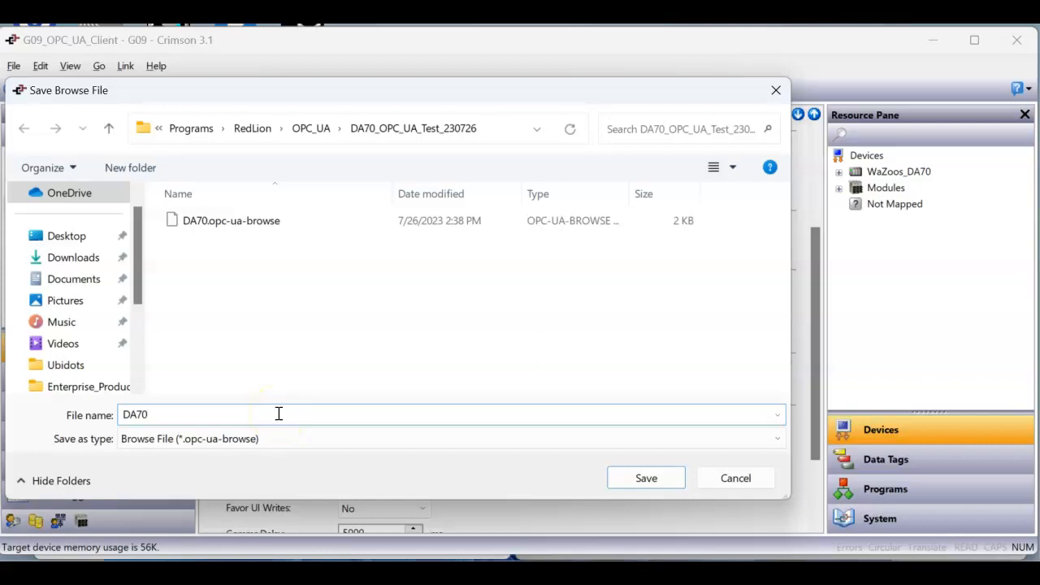
{"action": "key", "text": "Return"}
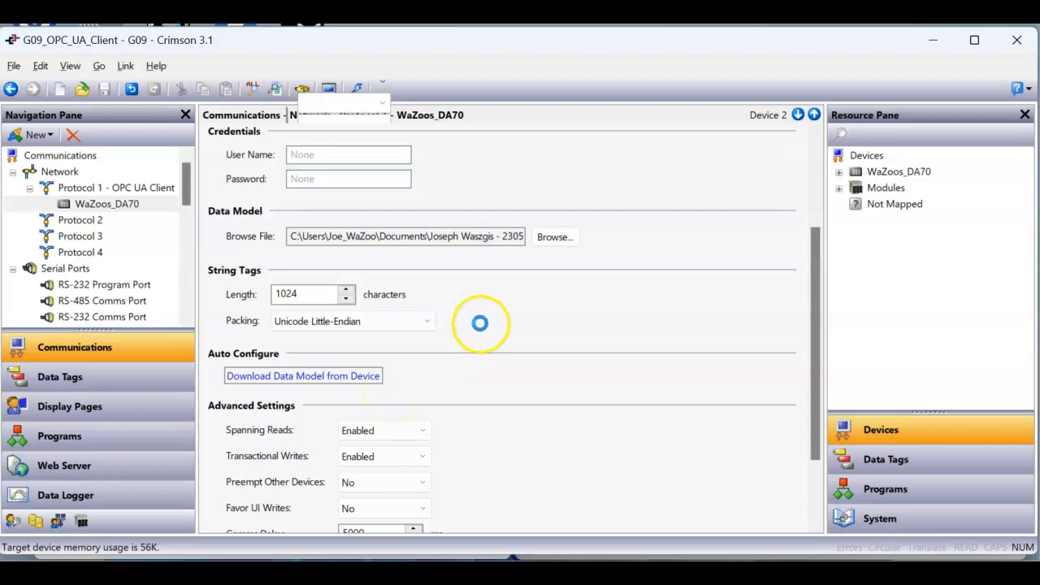
{"action": "left_click", "coordinate": [518, 311]}
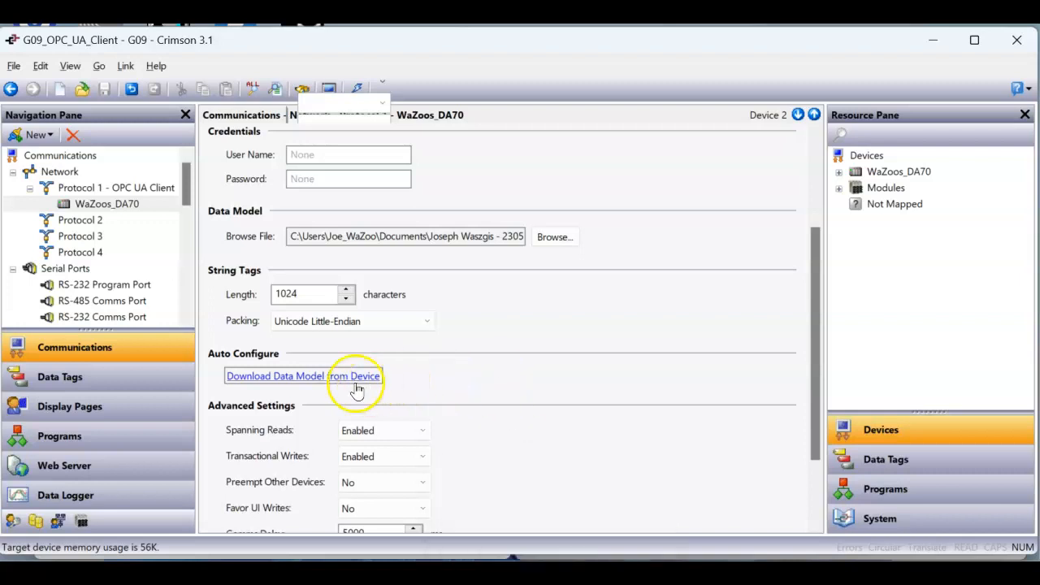
- Try the data model download again, selecting the existing DA70.opc-ua-browse file as the one to overwrite
{"action": "scroll", "coordinate": [482, 328], "scroll_direction": "up", "scroll_amount": 3}
{"action": "scroll", "coordinate": [366, 244], "scroll_direction": "down", "scroll_amount": 1}
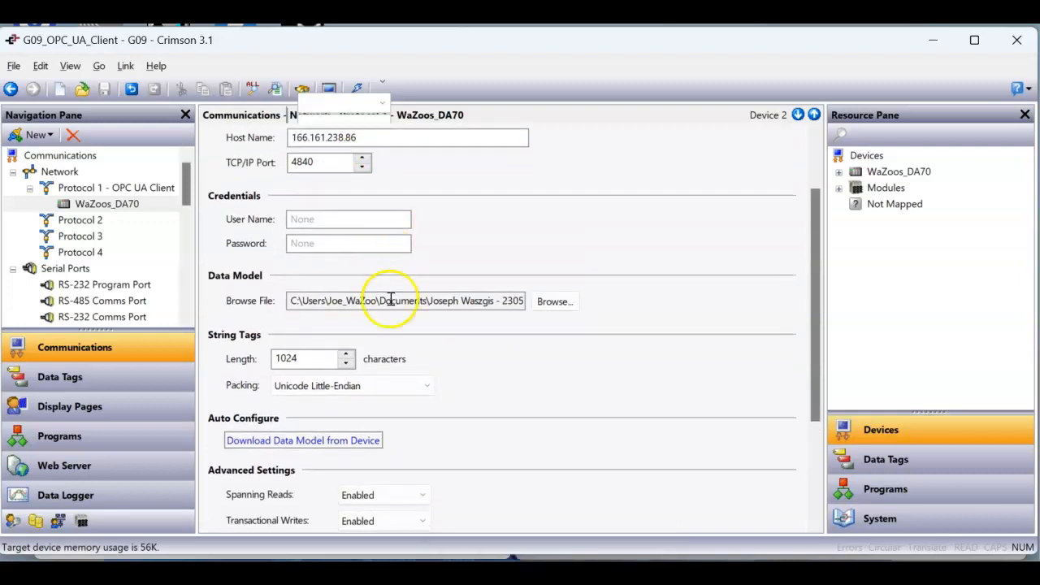
{"action": "left_click", "coordinate": [339, 440]}
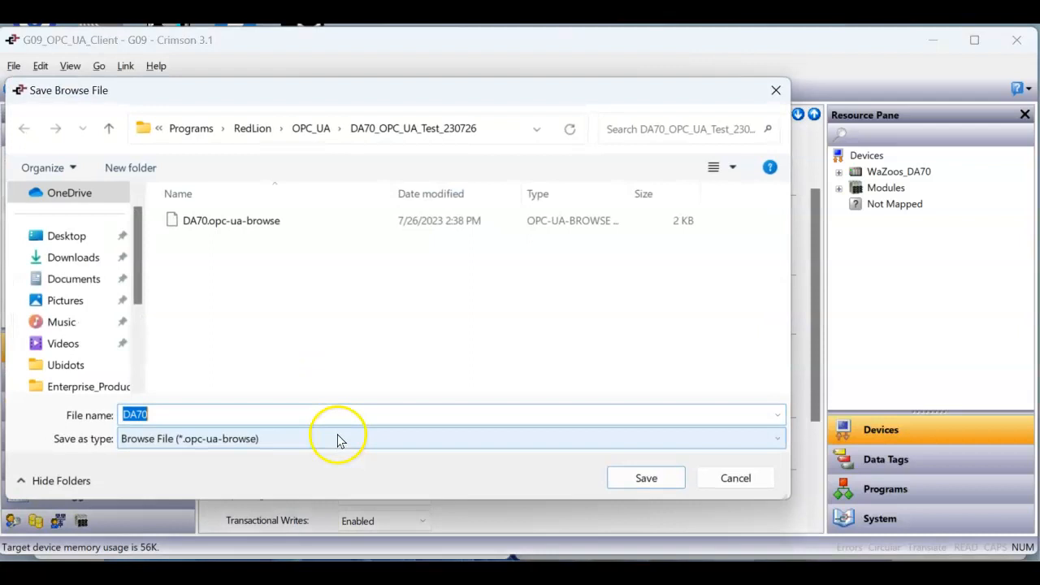
{"action": "left_click", "coordinate": [251, 223]}
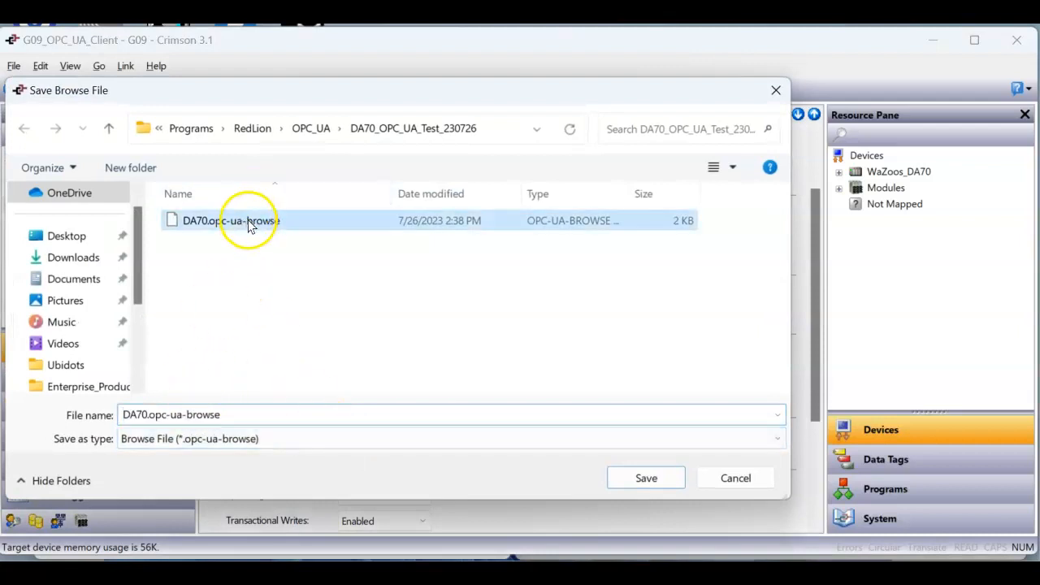
{"action": "left_click", "coordinate": [634, 477]}
{"action": "left_click", "coordinate": [439, 312]}
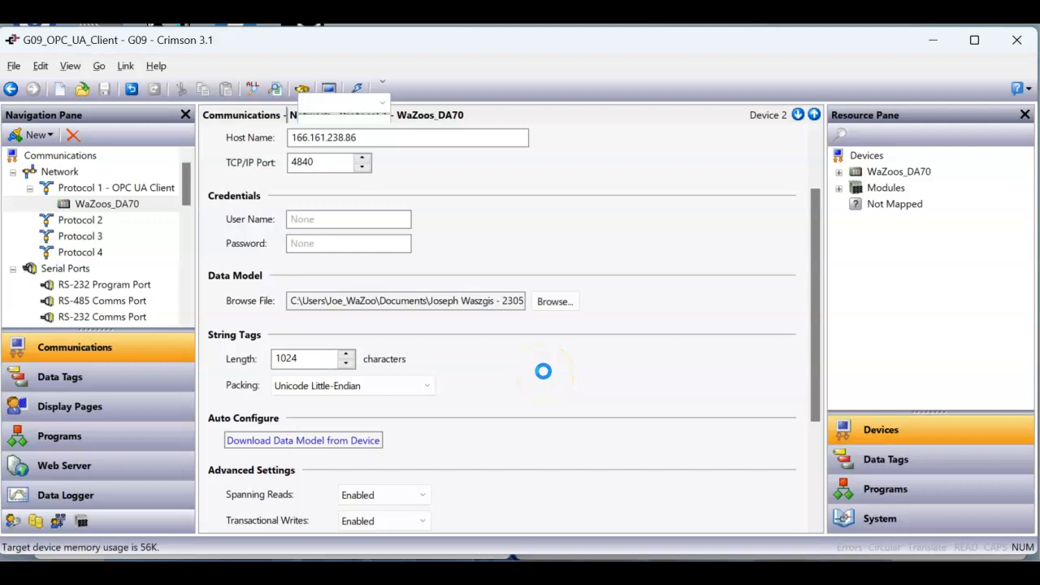
{"action": "left_click", "coordinate": [511, 315]}
- Set the WaZoos_DA70 device's Host Name to 192.168.222.222
{"action": "scroll", "coordinate": [540, 398], "scroll_direction": "up", "scroll_amount": 2}
{"action": "left_click", "coordinate": [411, 204]}
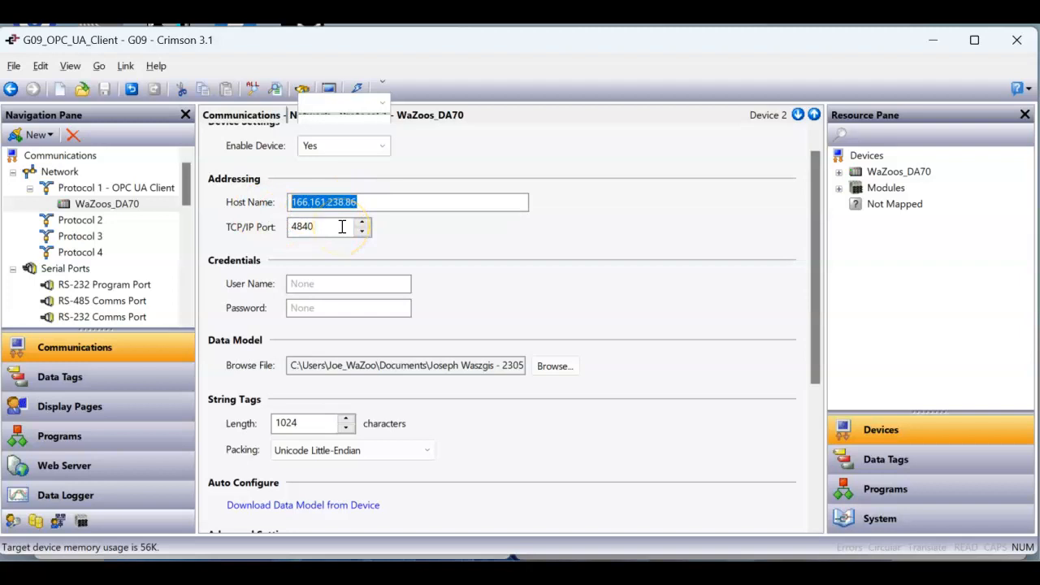
{"action": "type", "text": "192.16"}
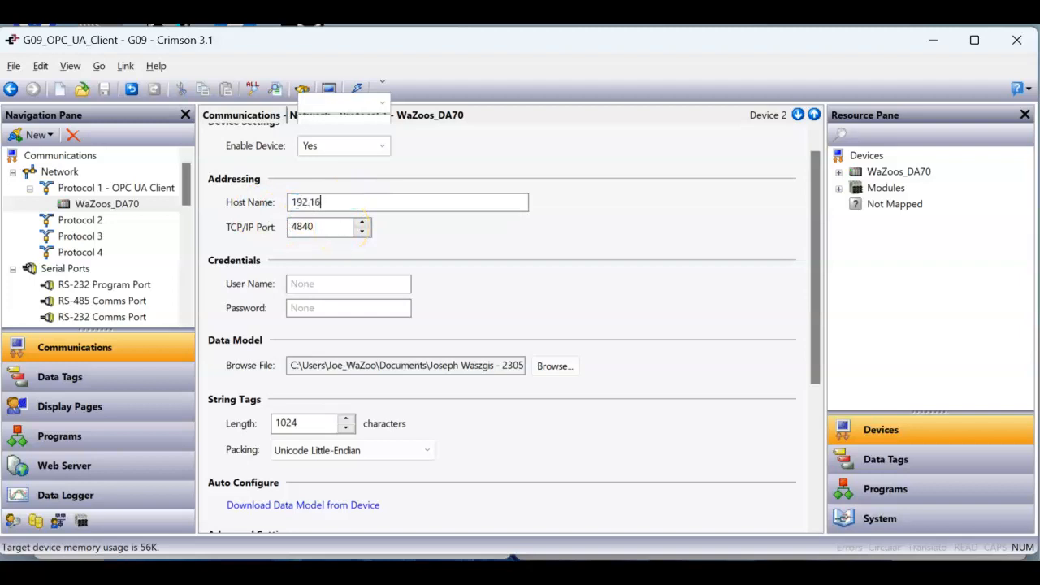
{"action": "type", "text": "8.222.222"}
{"action": "key", "text": "Return"}
- Try to download the data model using host address 192.168.222.222, overwriting DA70.opc-ua-browse
{"action": "scroll", "coordinate": [441, 414], "scroll_direction": "down", "scroll_amount": 3}
{"action": "left_click", "coordinate": [339, 439]}
{"action": "left_click", "coordinate": [261, 232]}
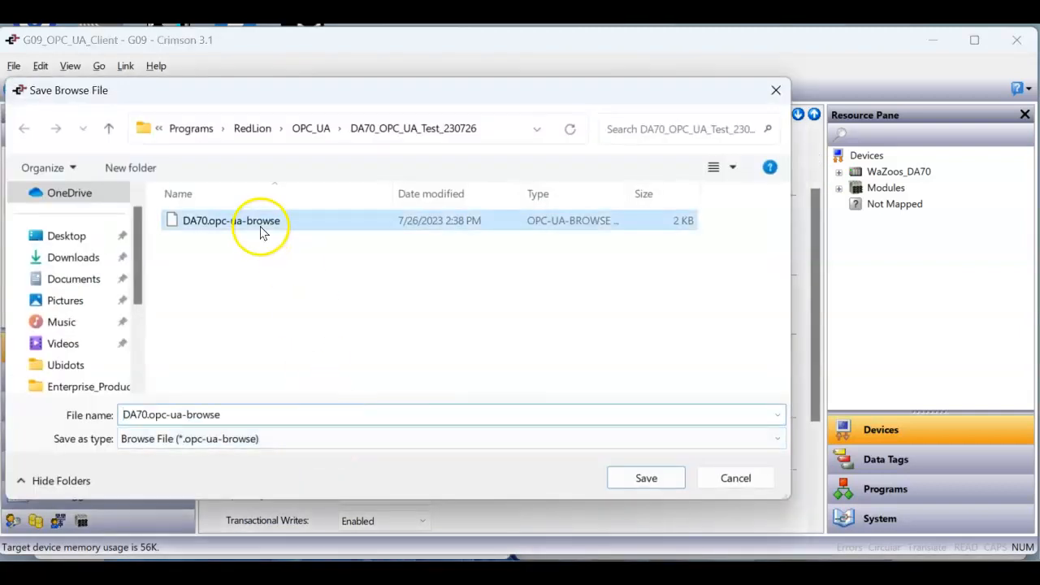
{"action": "left_click", "coordinate": [646, 480]}
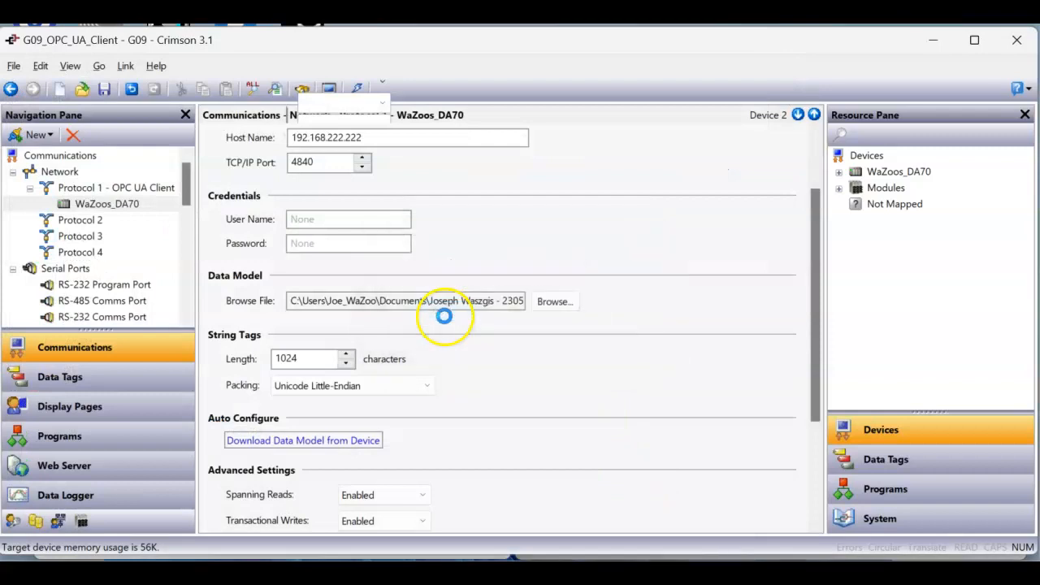
{"action": "left_click", "coordinate": [437, 312]}
{"action": "left_click", "coordinate": [516, 310]}
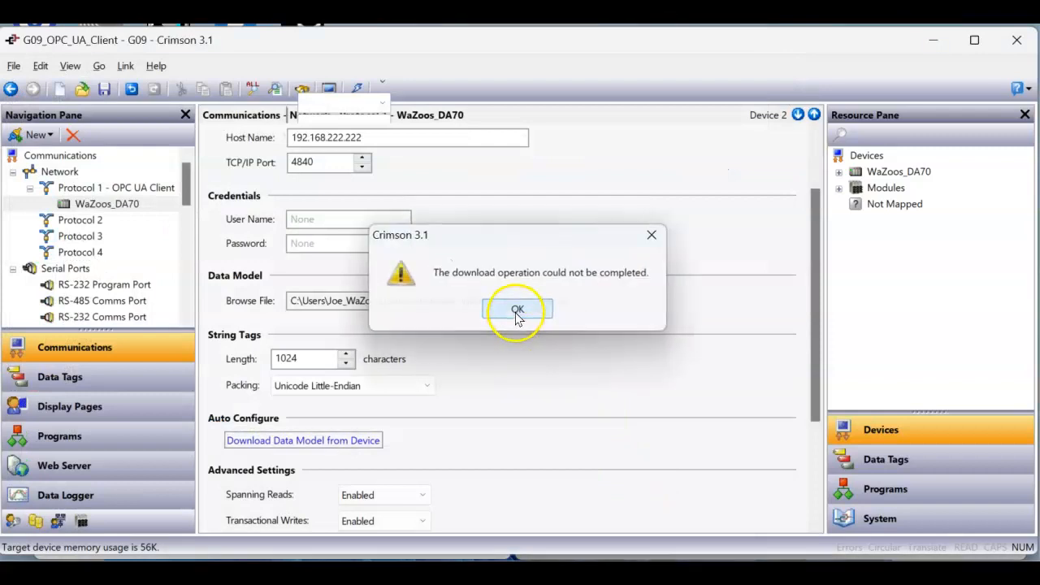
{"action": "scroll", "coordinate": [558, 362], "scroll_direction": "up", "scroll_amount": 2}
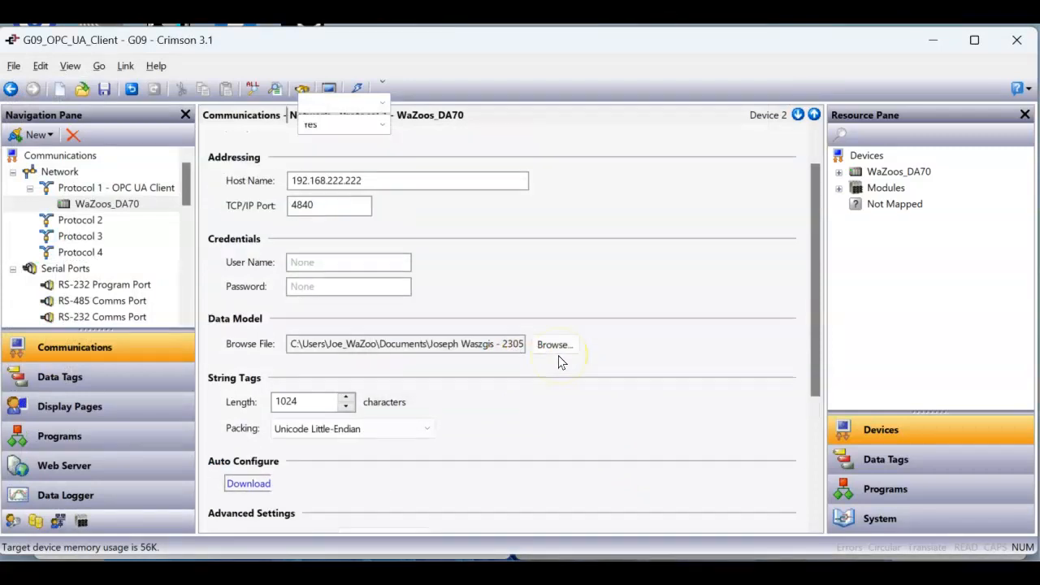
- Add a new numeric tag to the data tags and check which OPC UA nodes are available as its source, without choosing one
{"action": "left_click", "coordinate": [569, 329]}
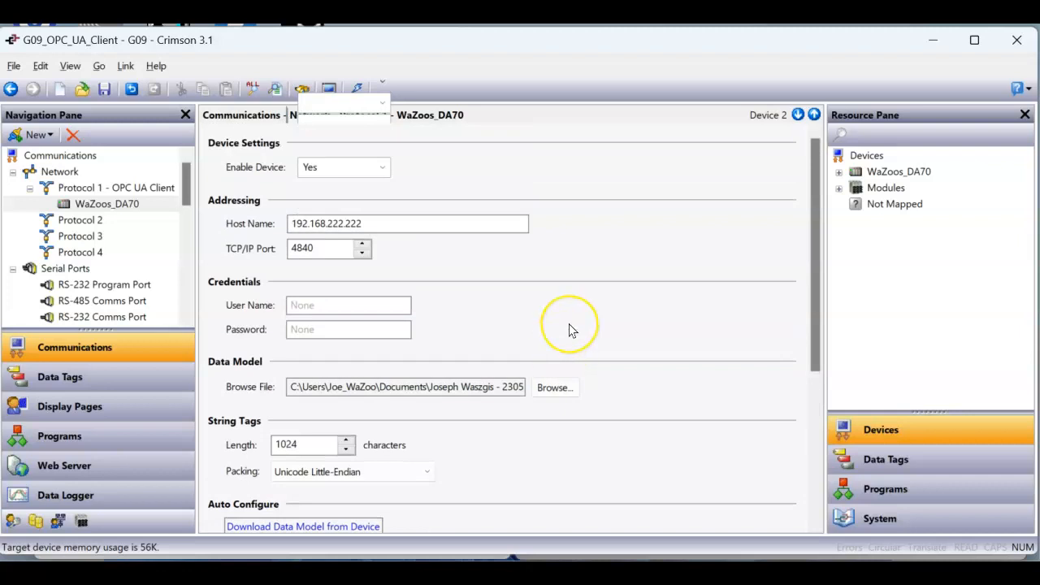
{"action": "left_click", "coordinate": [106, 378]}
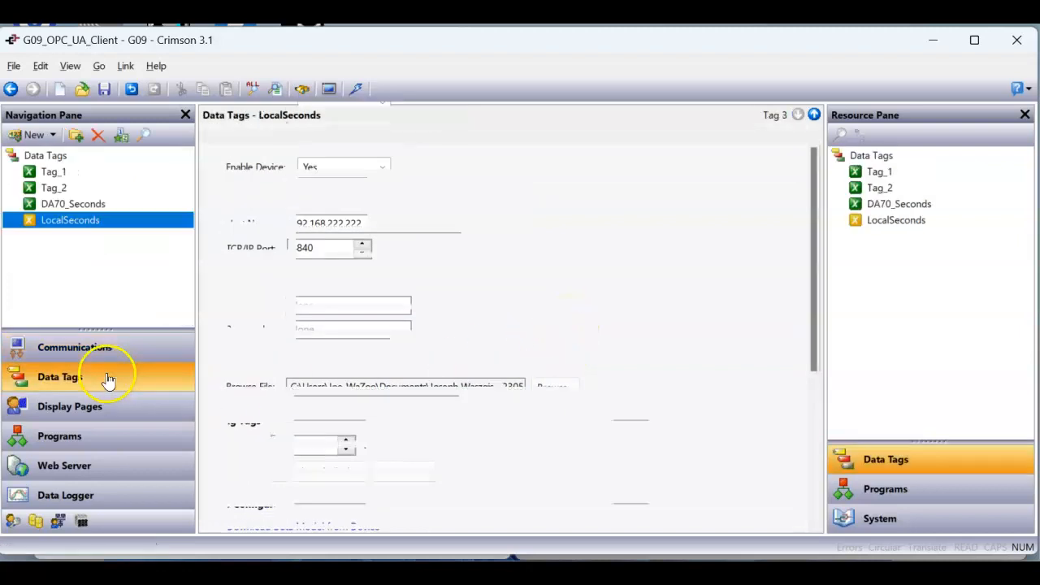
{"action": "left_click", "coordinate": [26, 134]}
{"action": "left_click", "coordinate": [354, 188]}
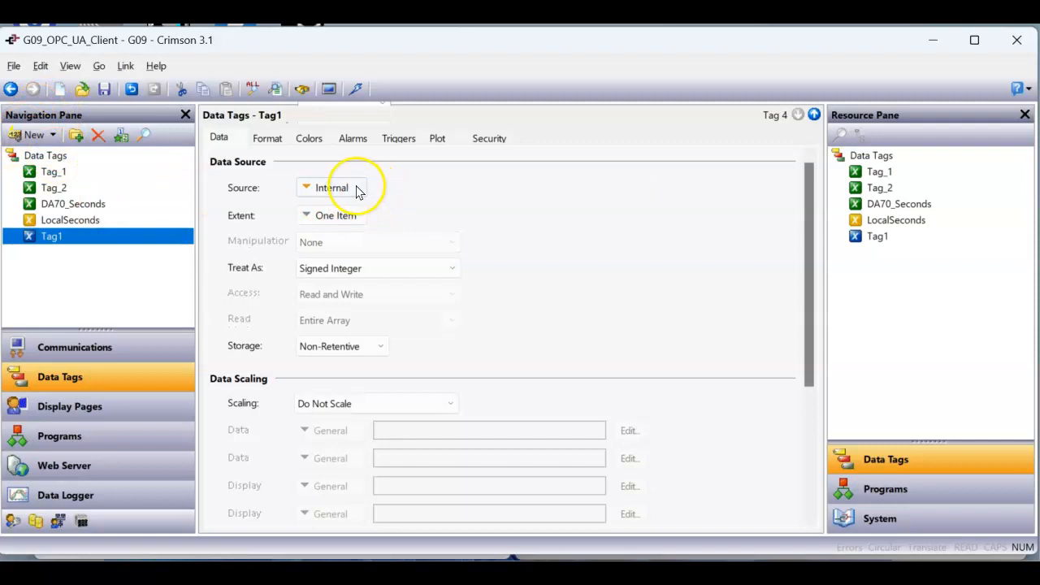
{"action": "left_click", "coordinate": [349, 362]}
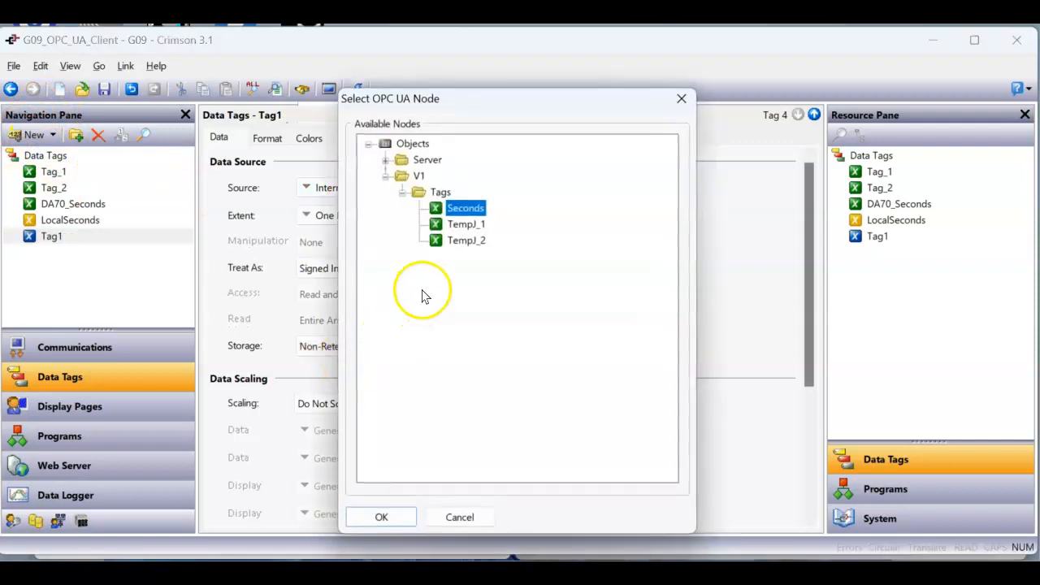
{"action": "left_click", "coordinate": [460, 516]}
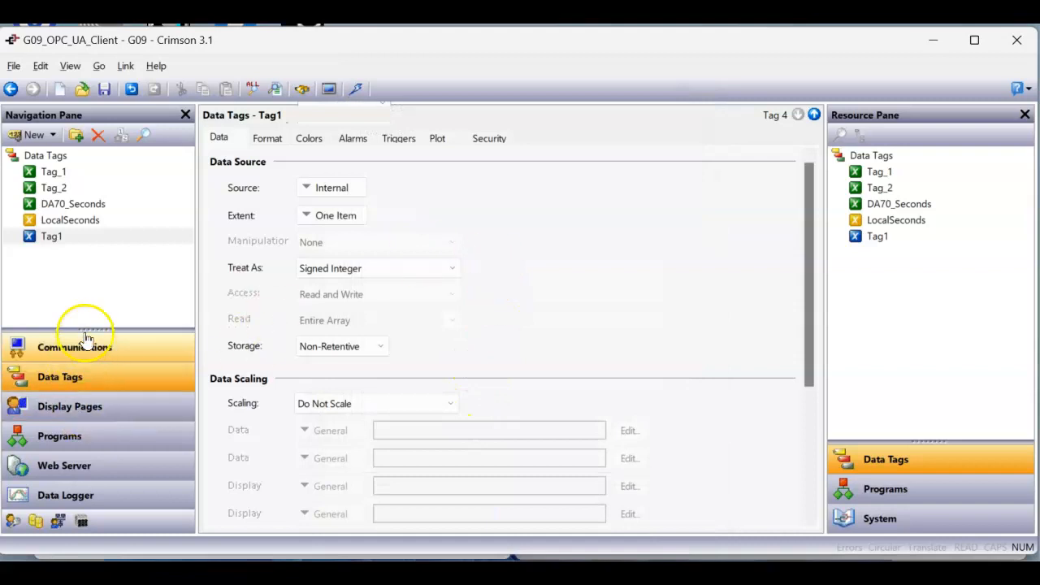
- Look at the browse files available for the WaZoos_DA70 device's data model, keeping the current selection
{"action": "left_click", "coordinate": [77, 347]}
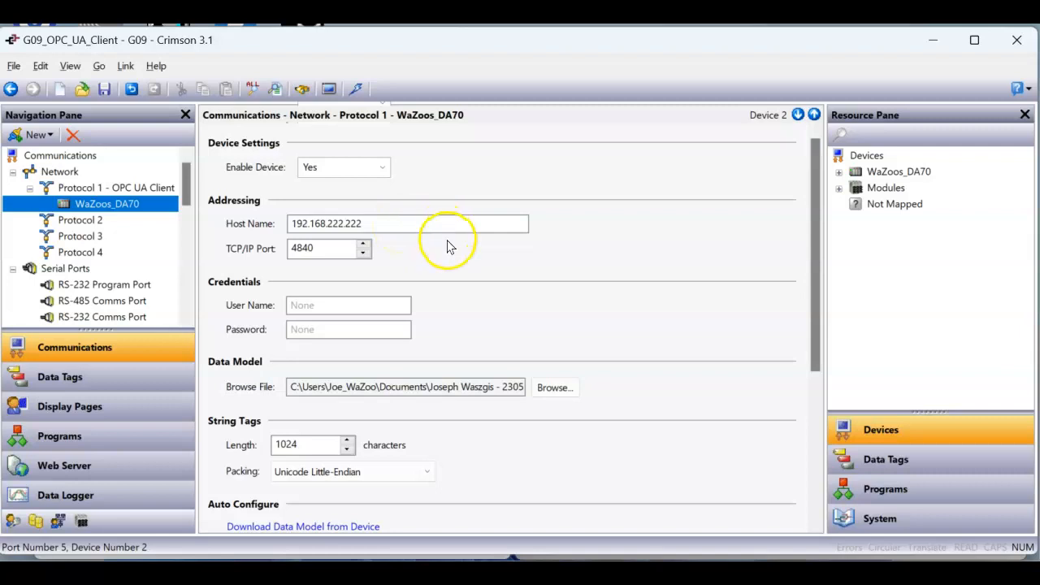
{"action": "left_click", "coordinate": [554, 387]}
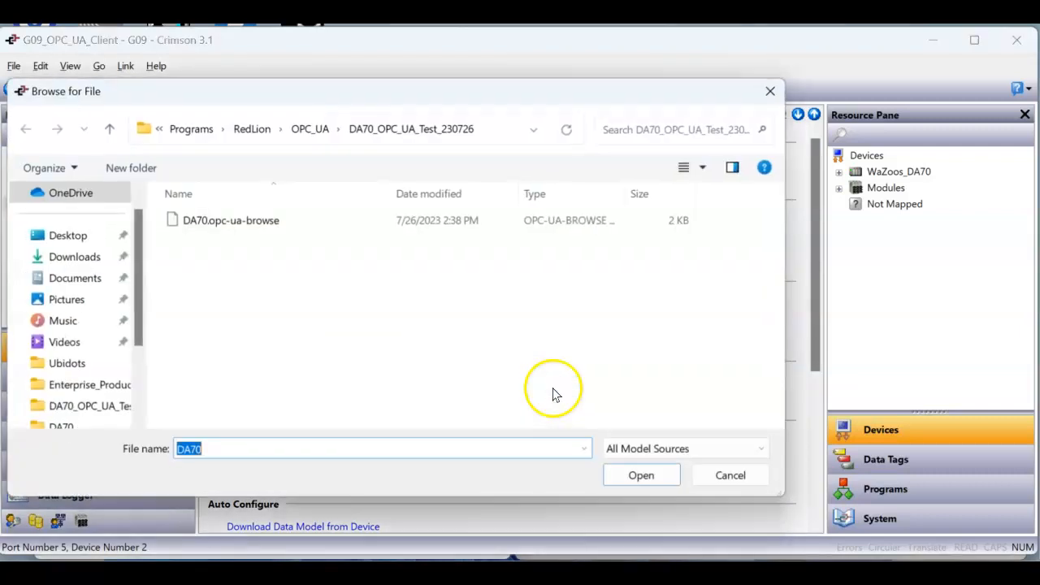
{"action": "left_click", "coordinate": [730, 475]}
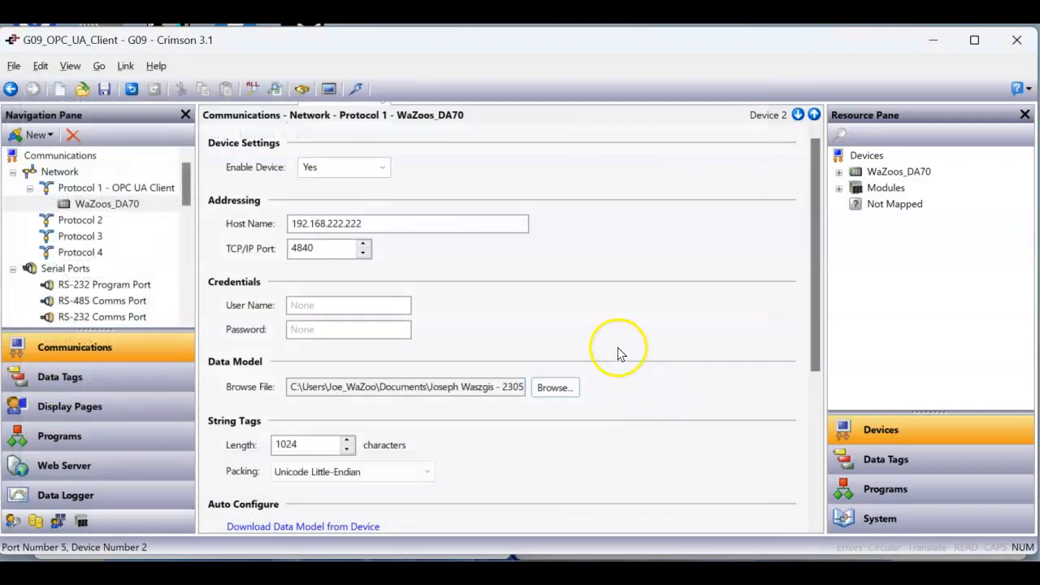
- Retry the WaZoos_DA70 data model download, overwriting the existing DA70.opc-ua-browse file
{"action": "scroll", "coordinate": [601, 374], "scroll_direction": "down", "scroll_amount": 4}
{"action": "left_click", "coordinate": [312, 379]}
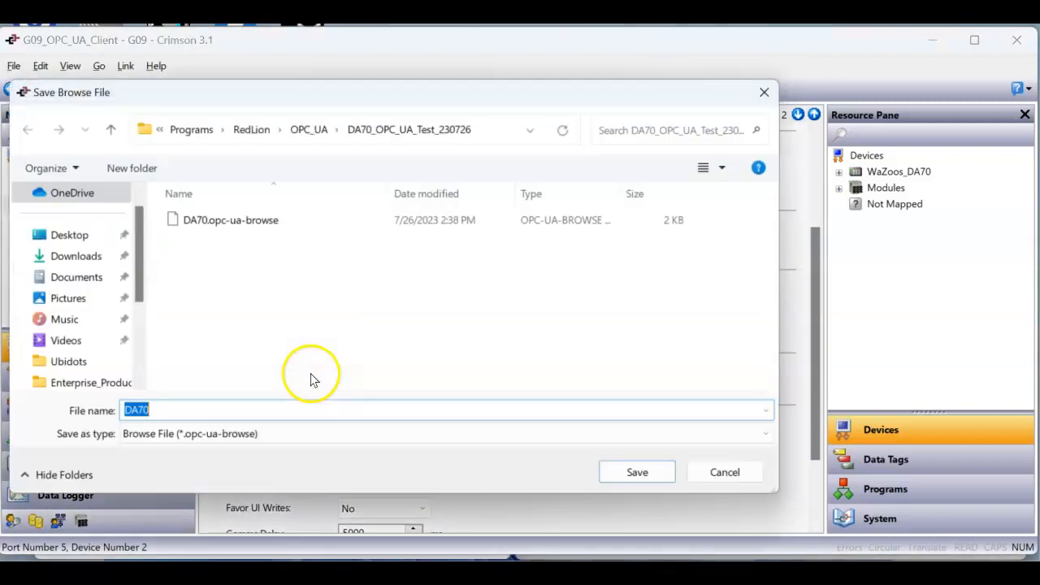
{"action": "left_click", "coordinate": [230, 224]}
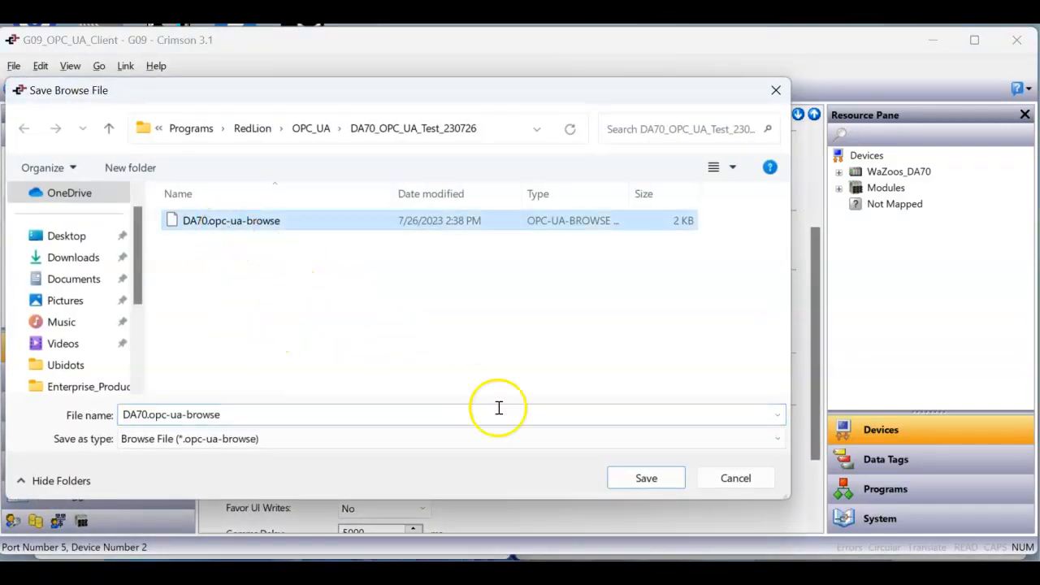
{"action": "left_click", "coordinate": [658, 480]}
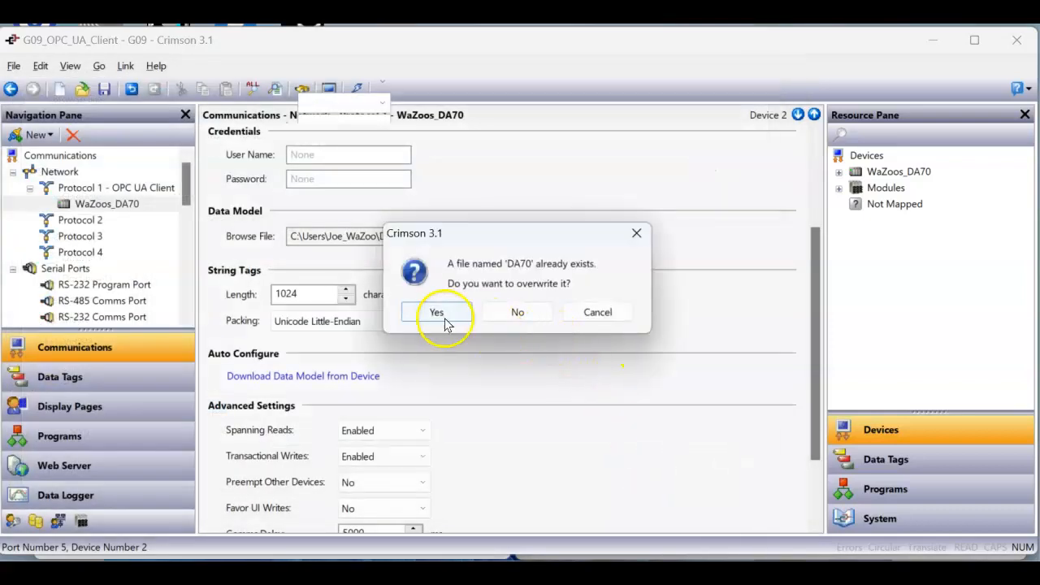
{"action": "left_click", "coordinate": [439, 314]}
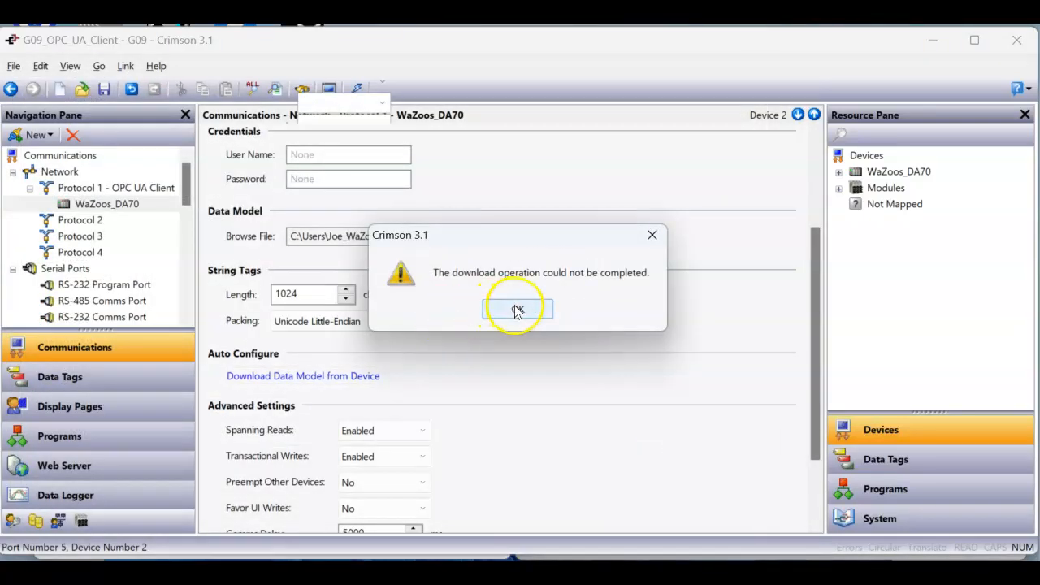
{"action": "left_click", "coordinate": [517, 309]}
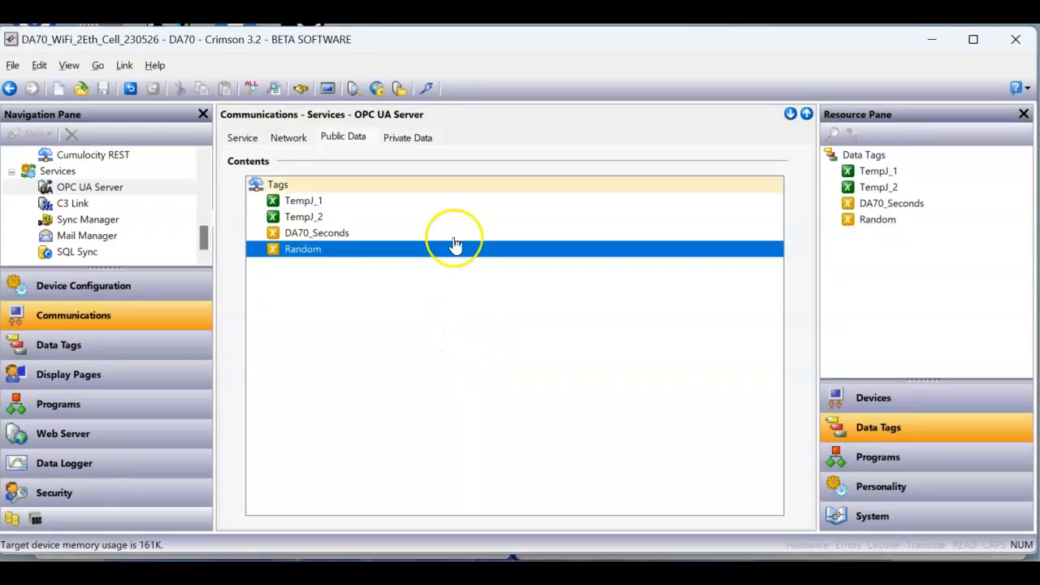
- Switch to the DA70 project, move the Random data box on Page1 slightly down, and send the updated database to the device
{"action": "left_click", "coordinate": [428, 90]}
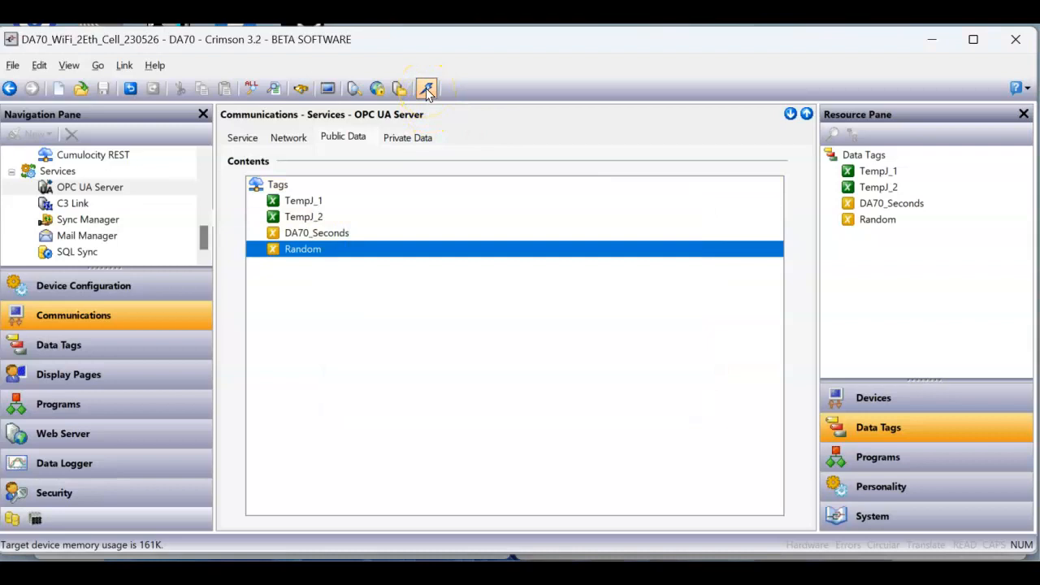
{"action": "left_click", "coordinate": [70, 344]}
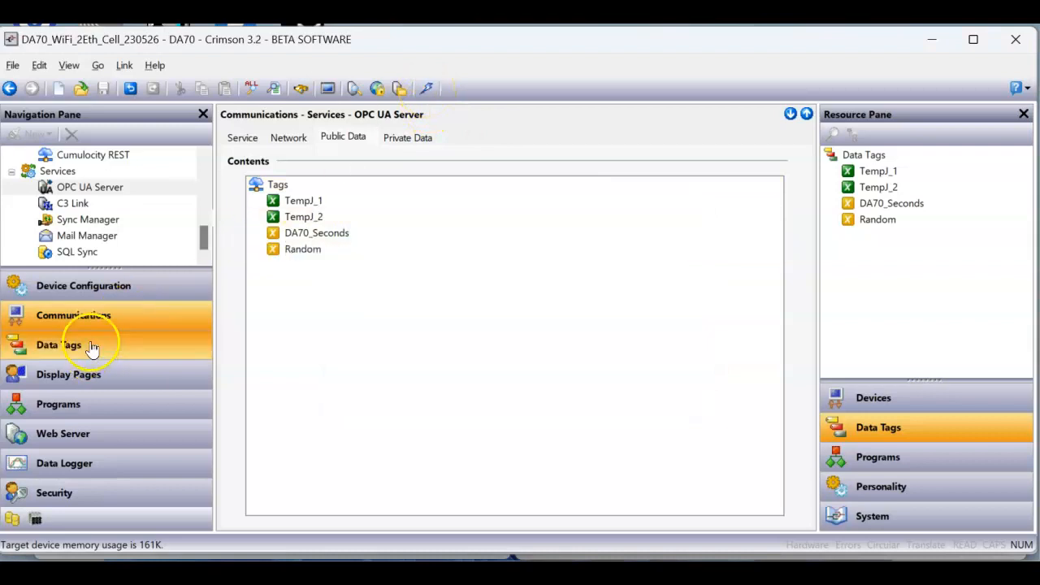
{"action": "left_click", "coordinate": [91, 370]}
{"action": "left_click", "coordinate": [461, 357]}
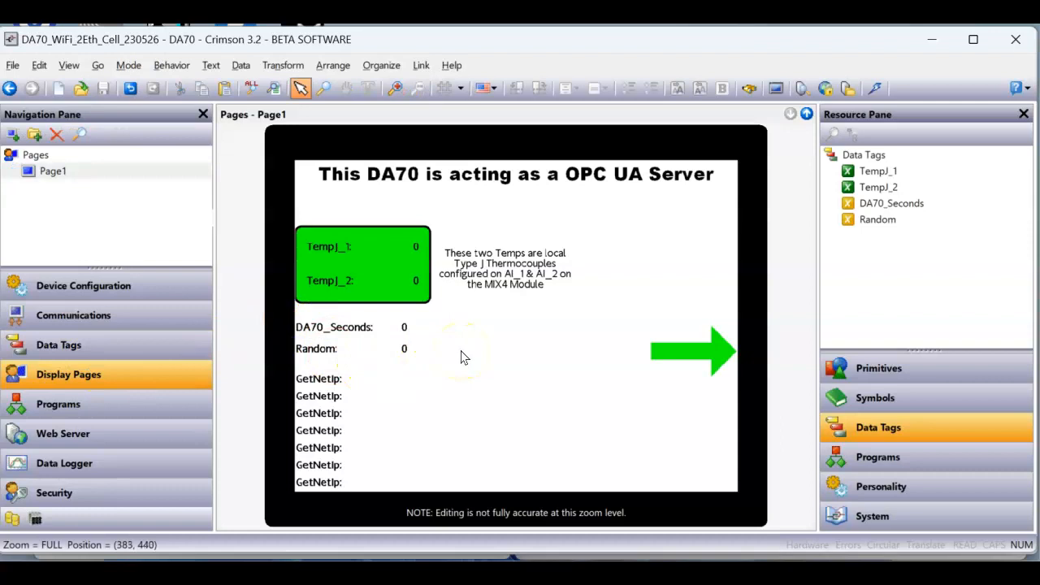
{"action": "left_click", "coordinate": [349, 349]}
{"action": "left_click_drag", "start_coordinate": [349, 350], "coordinate": [347, 358]}
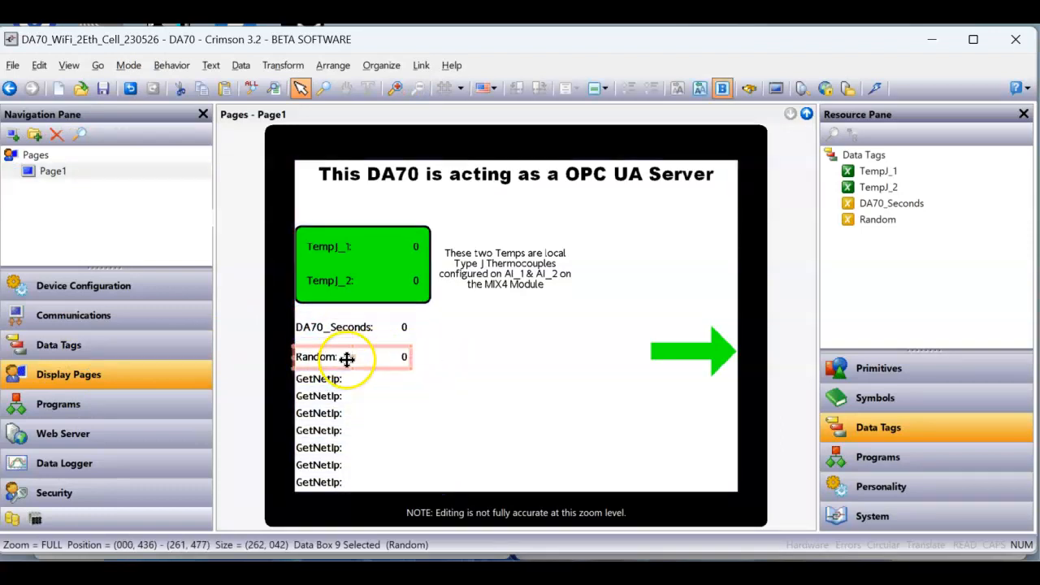
{"action": "left_click", "coordinate": [875, 87]}
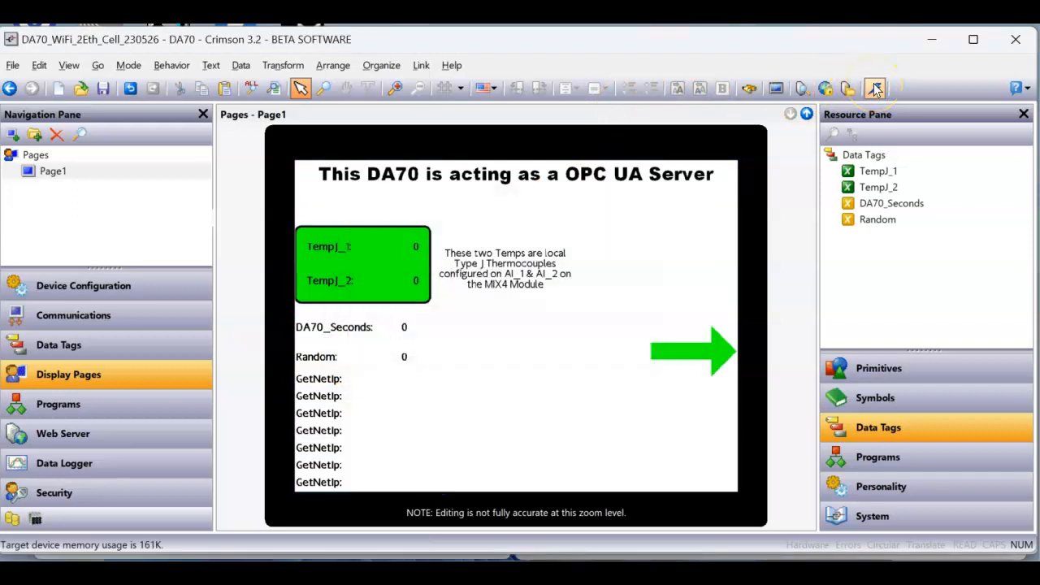
- Switch to the DA70's web server page in the browser and check the live Random tag value
{"action": "mouse_move", "coordinate": [512, 557]}
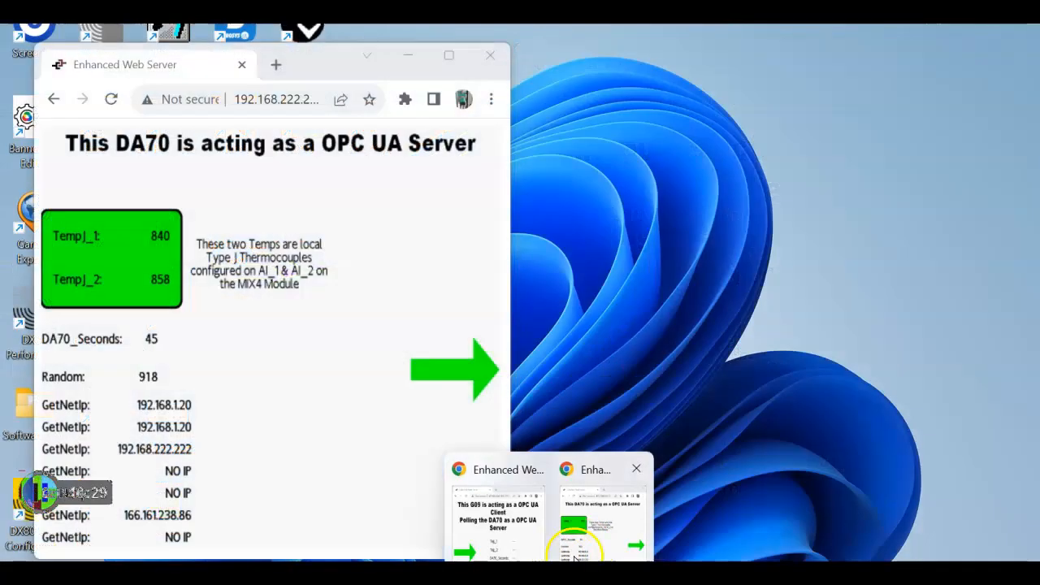
{"action": "left_click", "coordinate": [575, 558]}
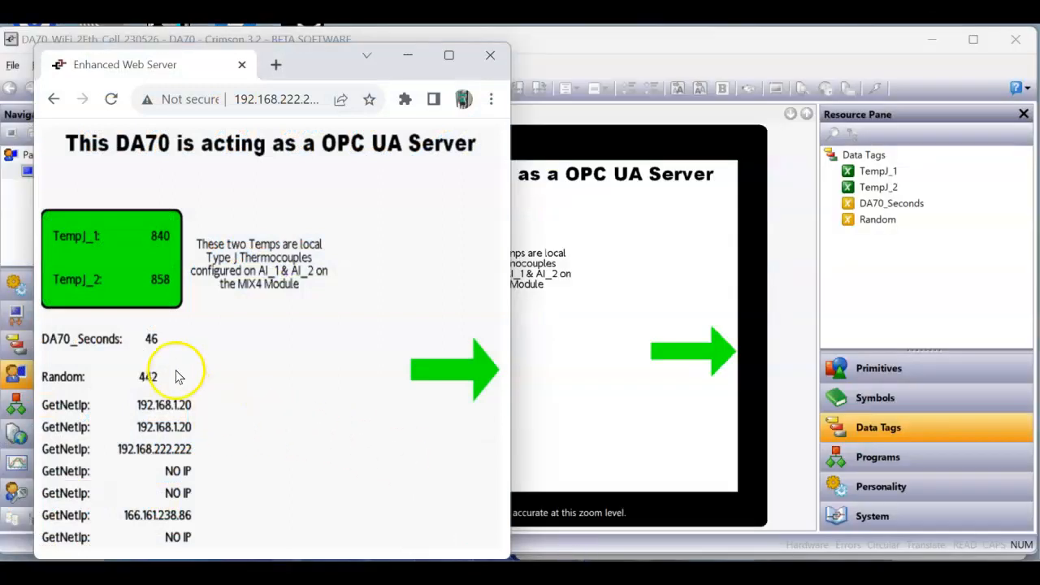
- Return to the G09 client project and try again to download the DA70 data model over DA70.opc-ua-browse
{"action": "mouse_move", "coordinate": [748, 559]}
{"action": "left_click", "coordinate": [691, 524]}
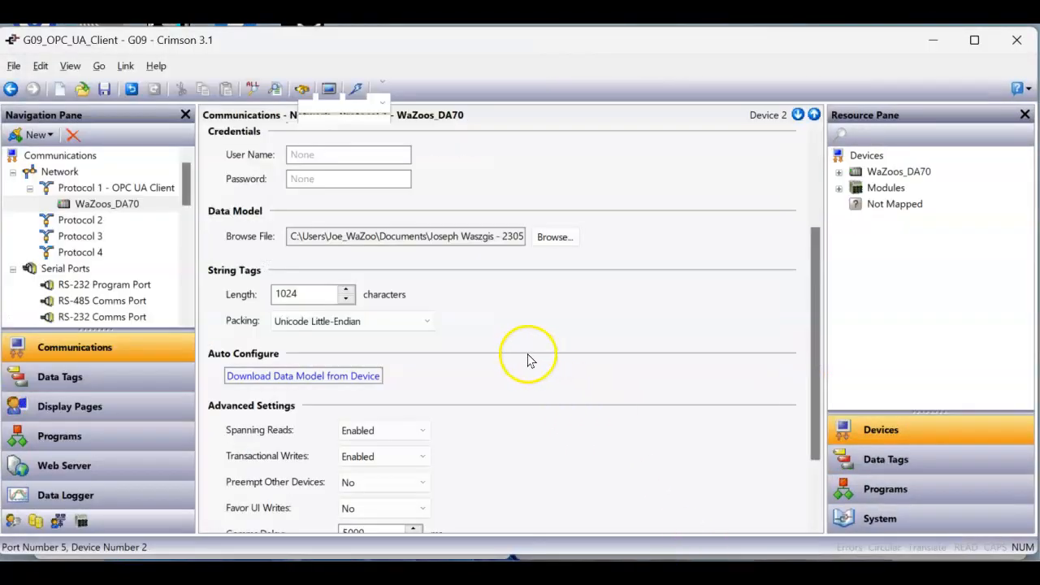
{"action": "scroll", "coordinate": [379, 139], "scroll_direction": "up", "scroll_amount": 2}
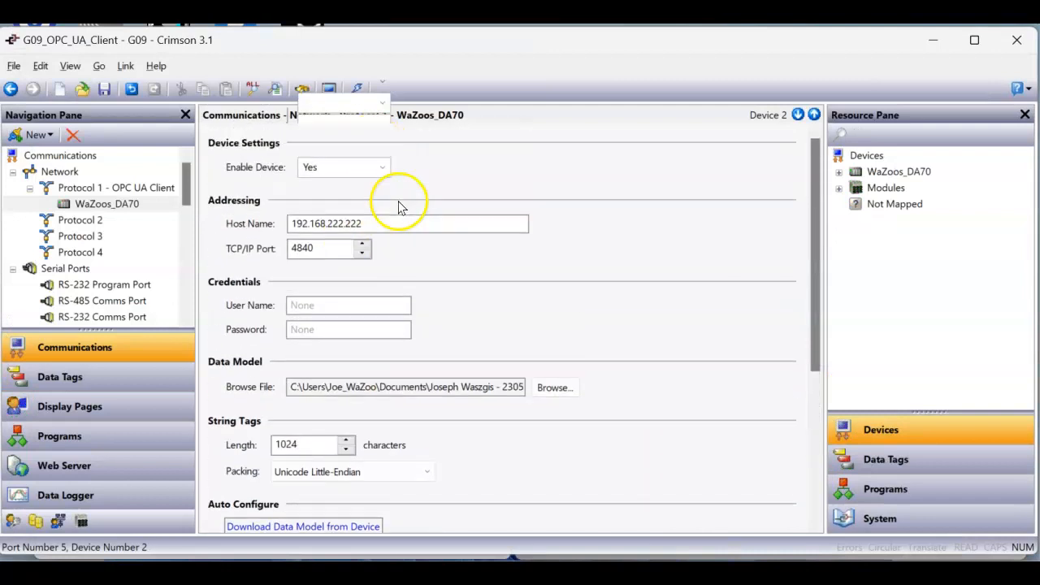
{"action": "scroll", "coordinate": [392, 224], "scroll_direction": "down", "scroll_amount": 2}
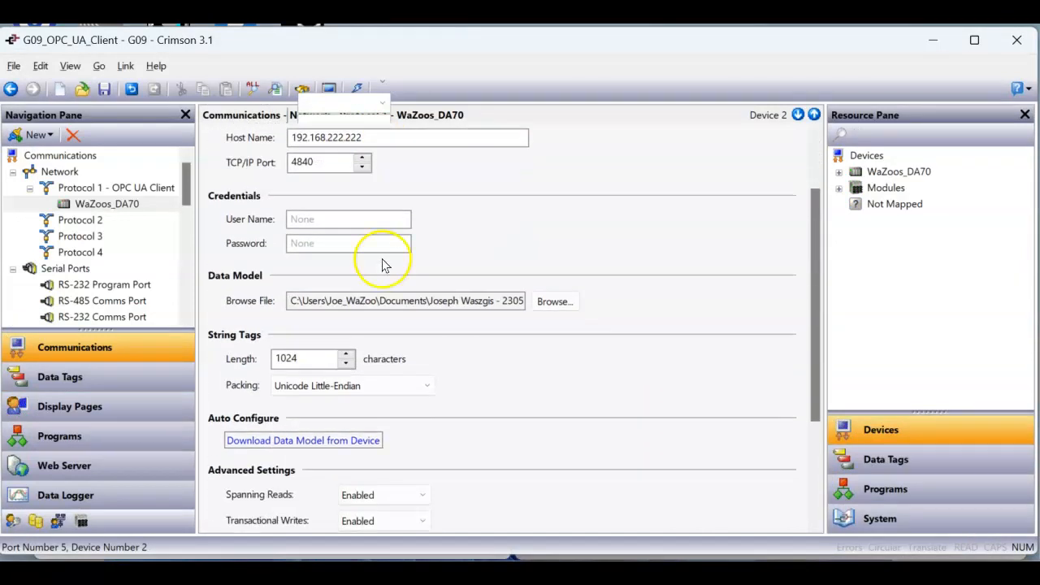
{"action": "left_click", "coordinate": [316, 445]}
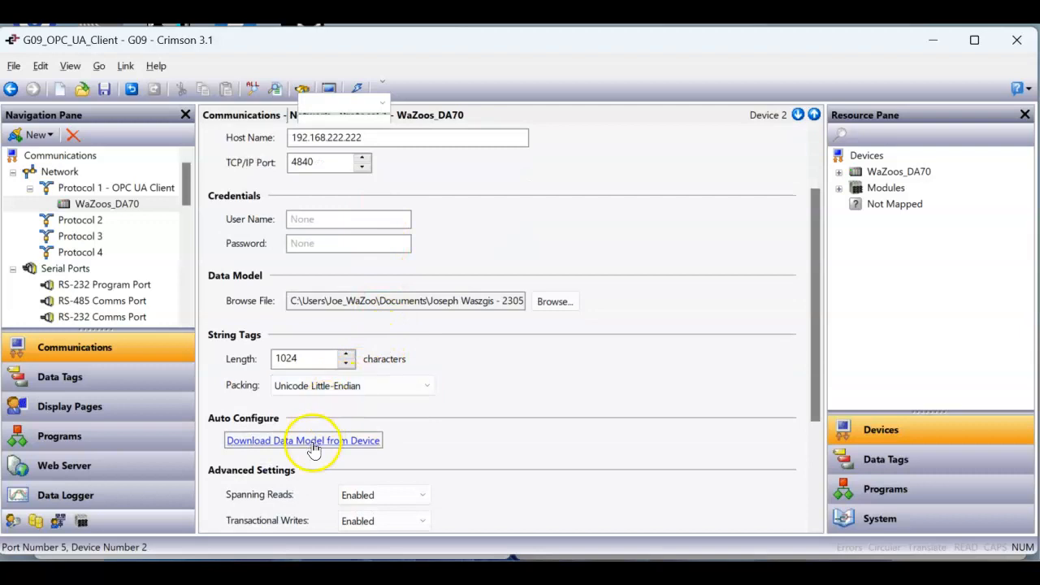
{"action": "left_click", "coordinate": [241, 227]}
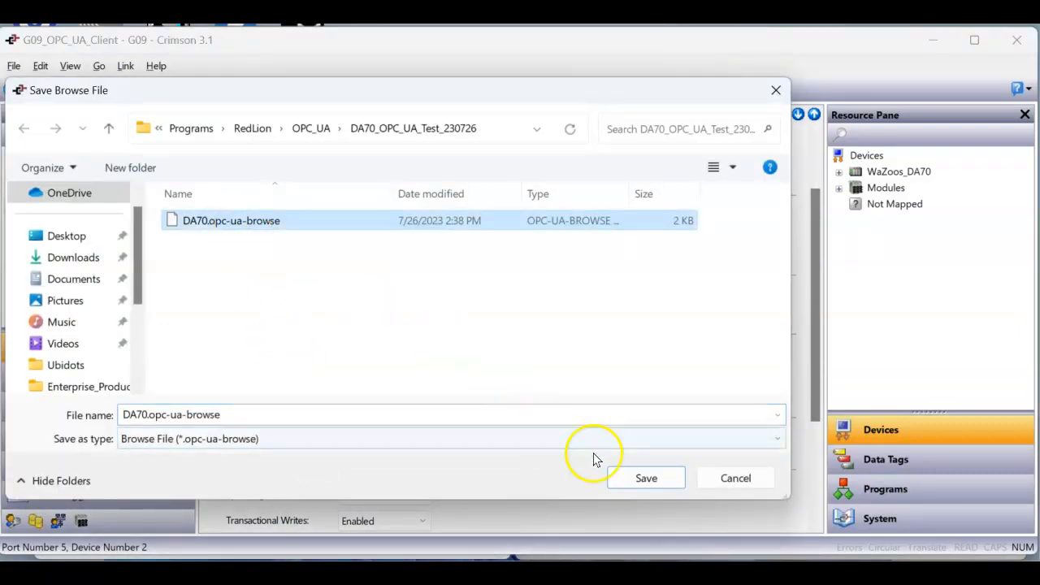
{"action": "left_click", "coordinate": [646, 478]}
{"action": "left_click", "coordinate": [450, 309]}
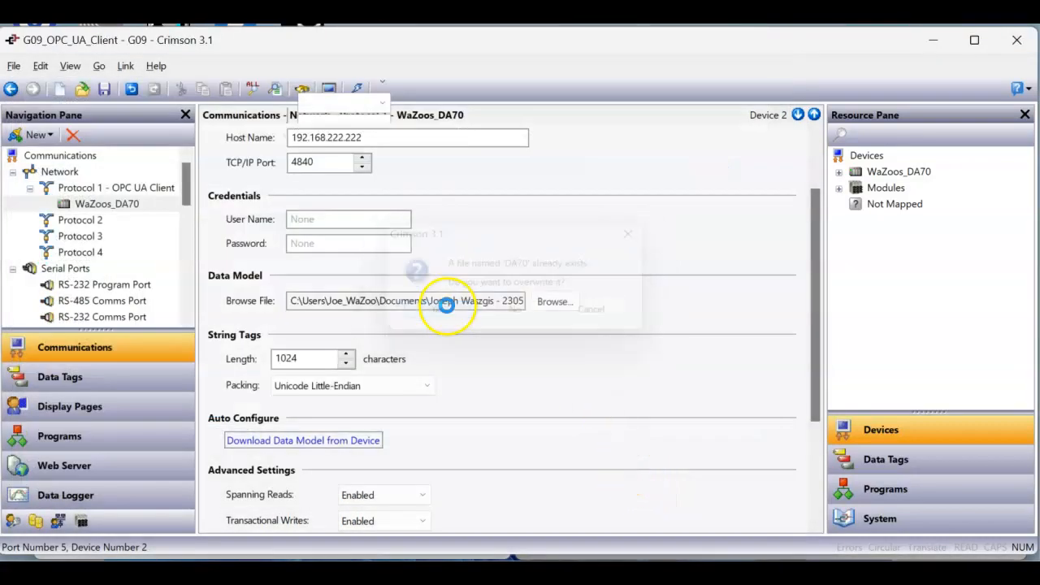
{"action": "left_click", "coordinate": [520, 311]}
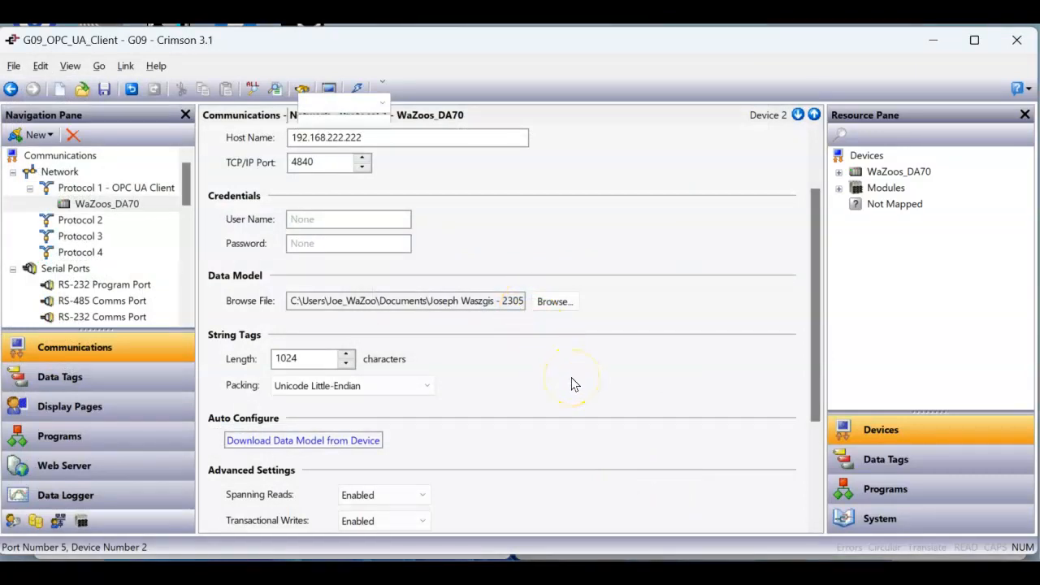
- Set Debug Output to Disabled for the Protocol 1 OPC UA Client port
{"action": "scroll", "coordinate": [572, 384], "scroll_direction": "down", "scroll_amount": 5}
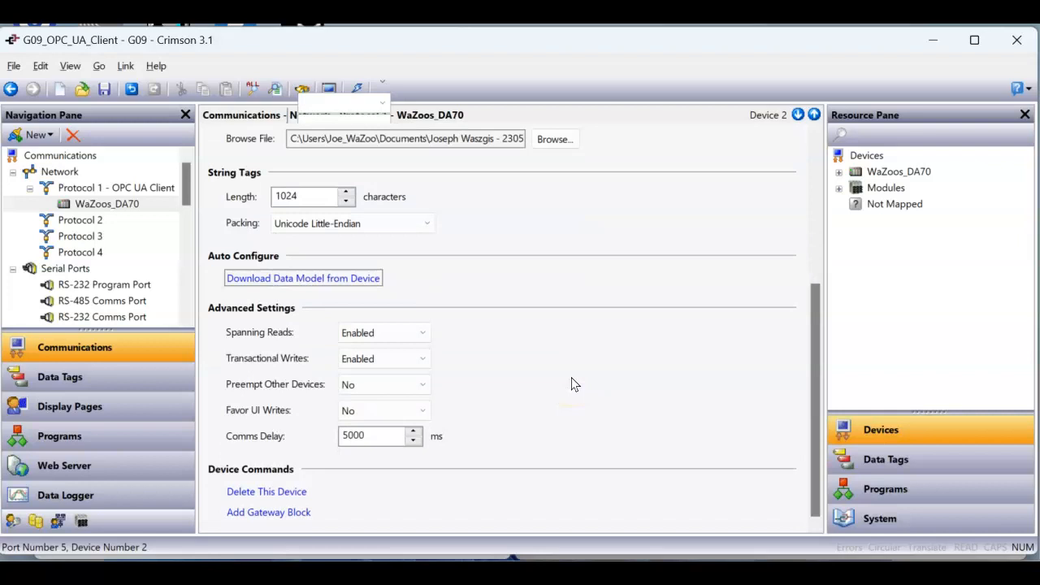
{"action": "scroll", "coordinate": [572, 384], "scroll_direction": "up", "scroll_amount": 10}
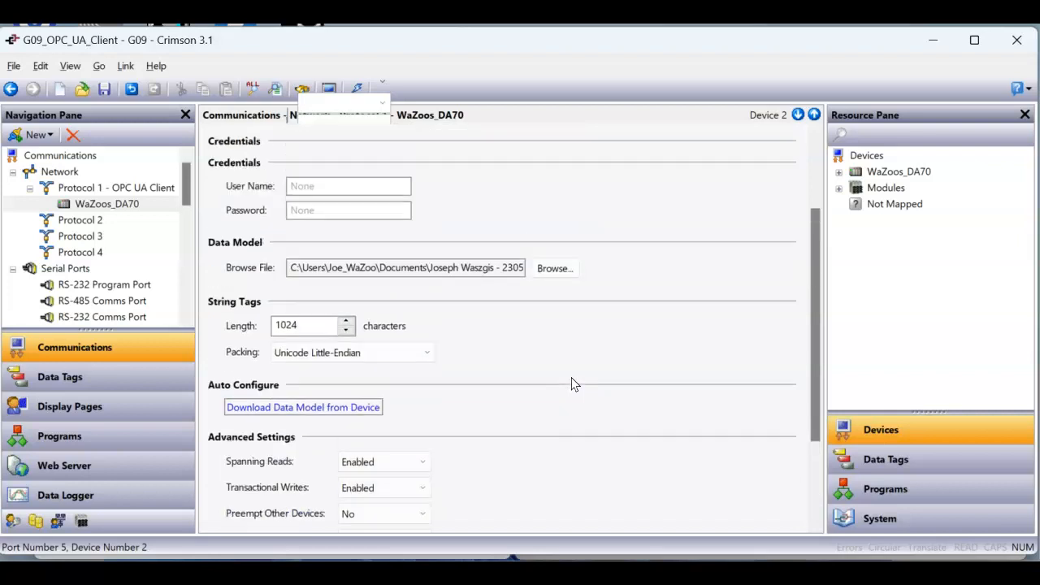
{"action": "left_click", "coordinate": [135, 188]}
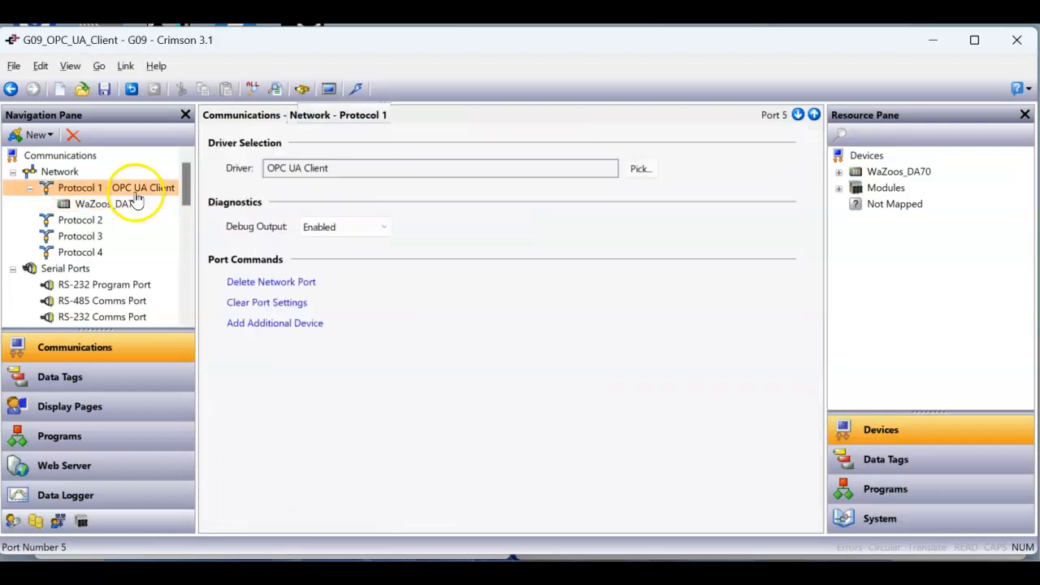
{"action": "left_click", "coordinate": [350, 230]}
{"action": "left_click", "coordinate": [349, 243]}
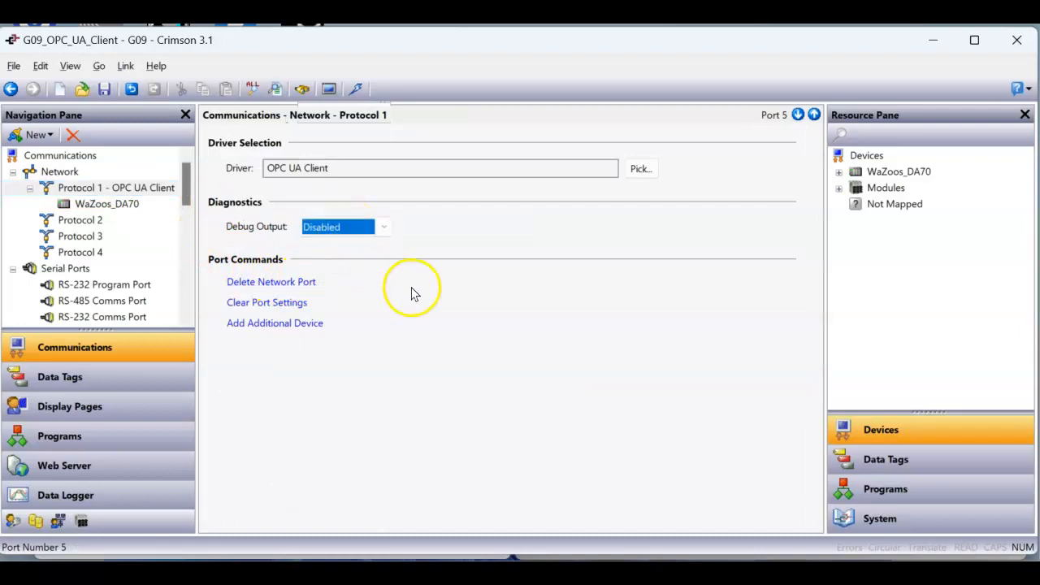
- Return to the WaZoos_DA70 device settings, save the G09 project and send the updated database to the device
{"action": "left_click", "coordinate": [108, 205]}
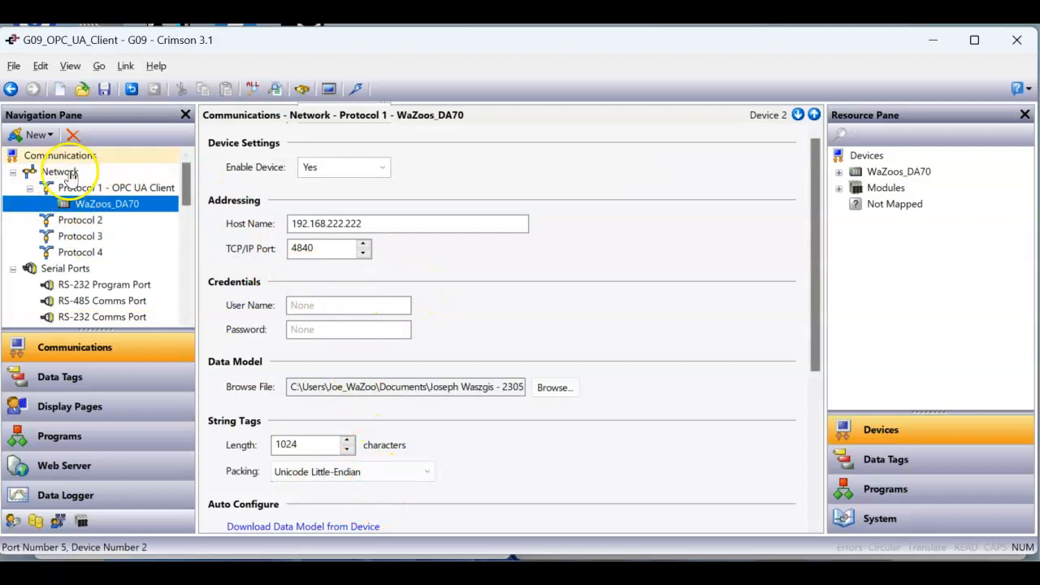
{"action": "left_click", "coordinate": [104, 89]}
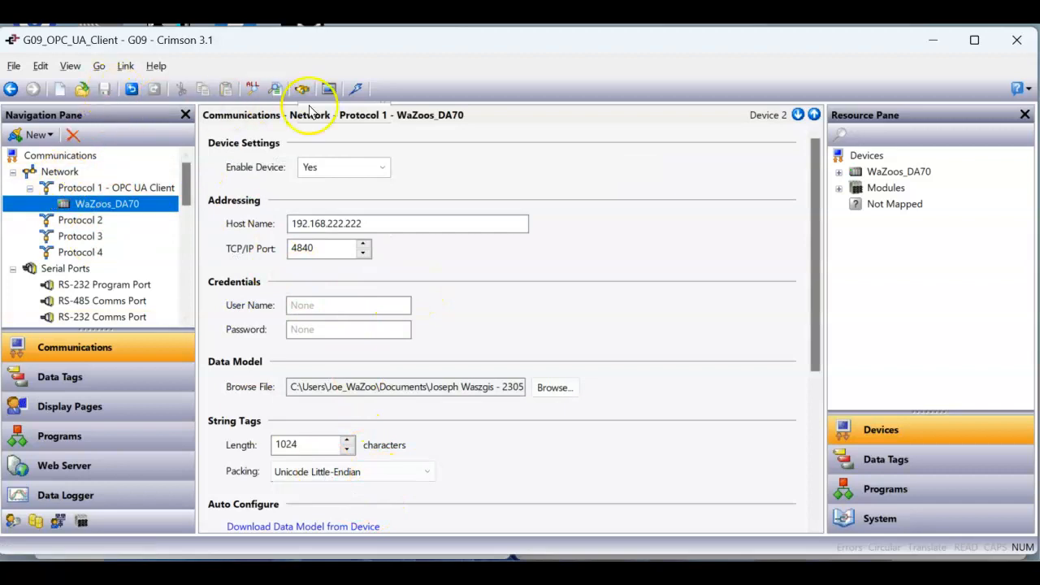
{"action": "left_click", "coordinate": [355, 90]}
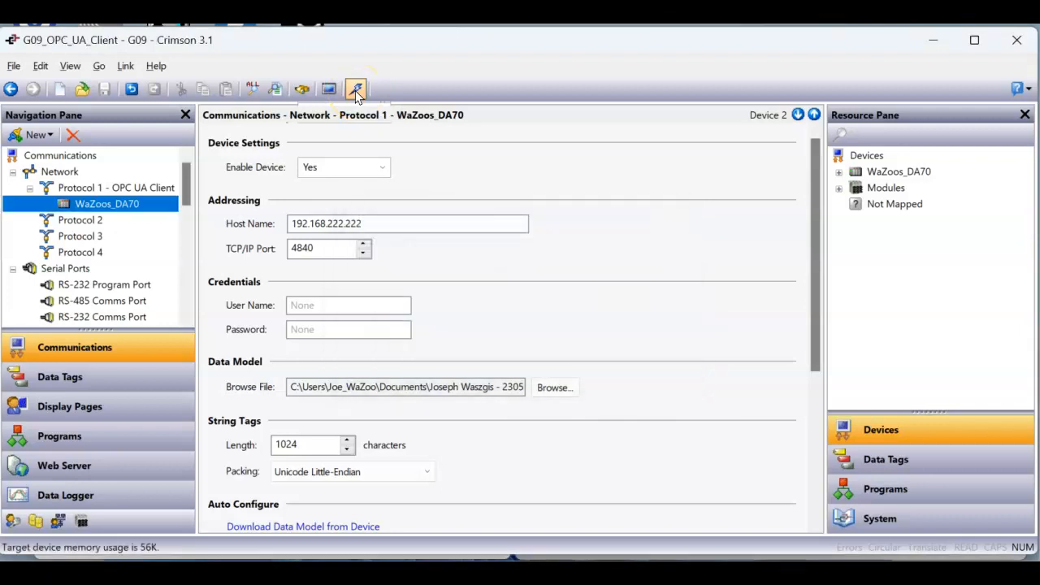
{"action": "scroll", "coordinate": [374, 439], "scroll_direction": "down", "scroll_amount": 3}
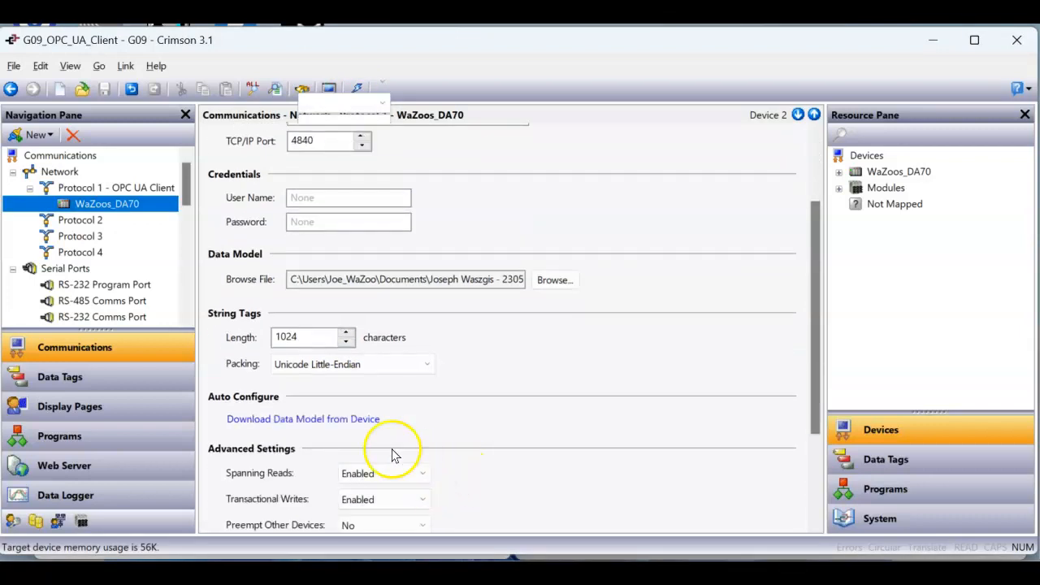
- Try to download the data model from the WaZoos_DA70 device again, overwriting DA70.opc-ua-browse
{"action": "left_click", "coordinate": [307, 420]}
{"action": "left_click", "coordinate": [225, 227]}
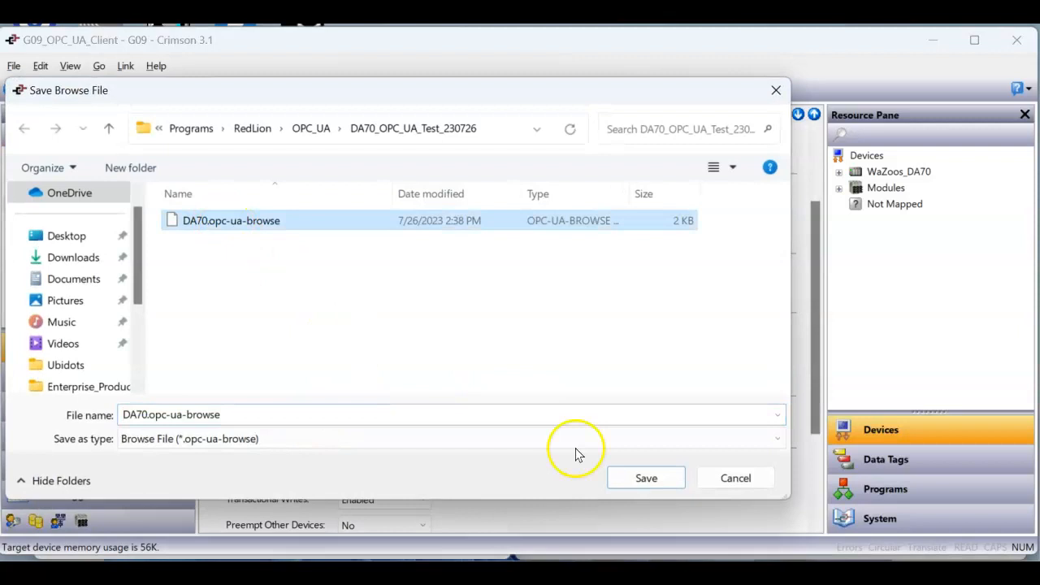
{"action": "left_click", "coordinate": [646, 479]}
{"action": "left_click", "coordinate": [443, 312]}
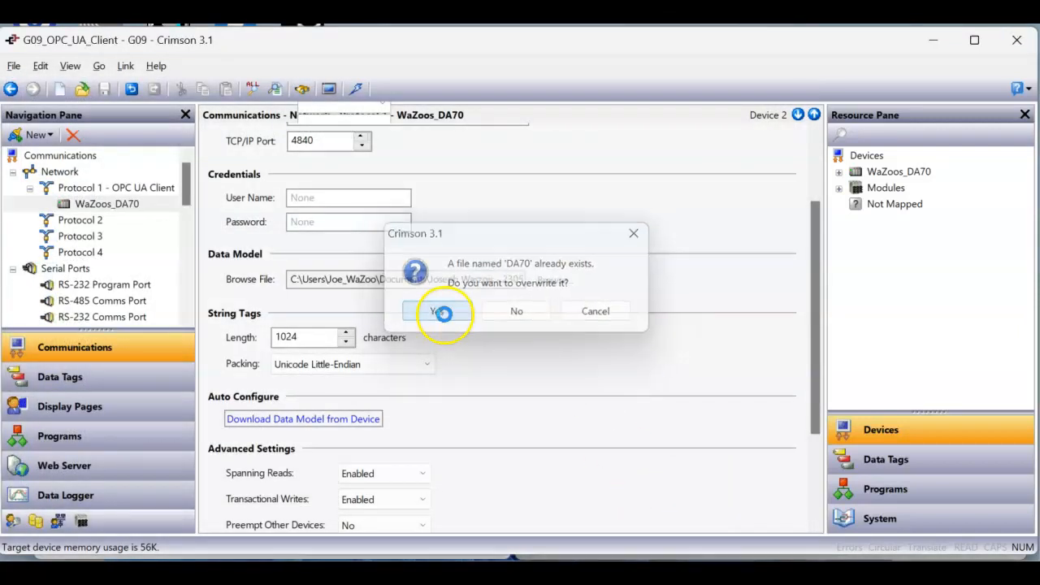
{"action": "left_click", "coordinate": [520, 311]}
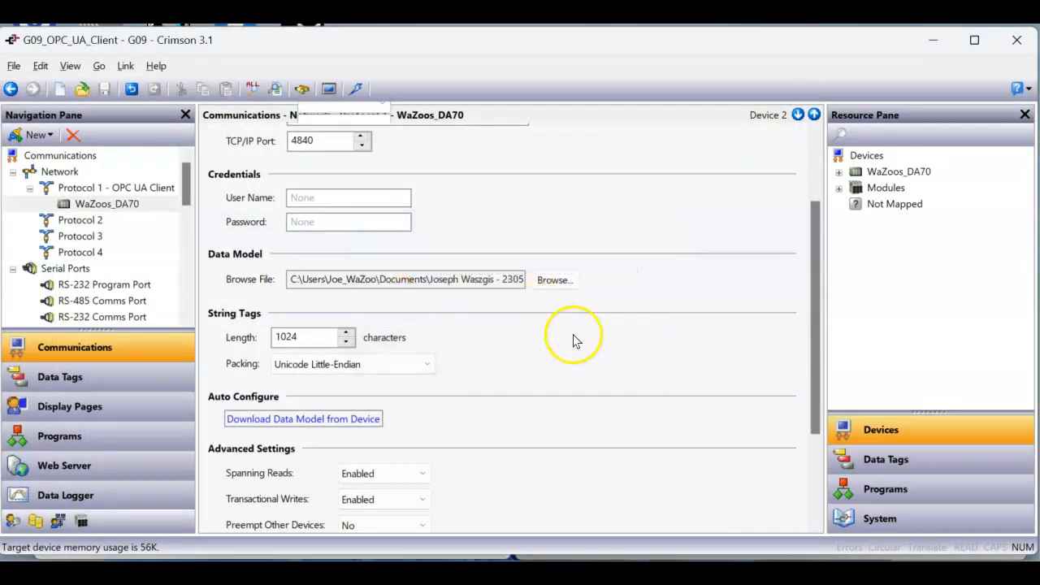
{"action": "scroll", "coordinate": [580, 410], "scroll_direction": "up", "scroll_amount": 3}
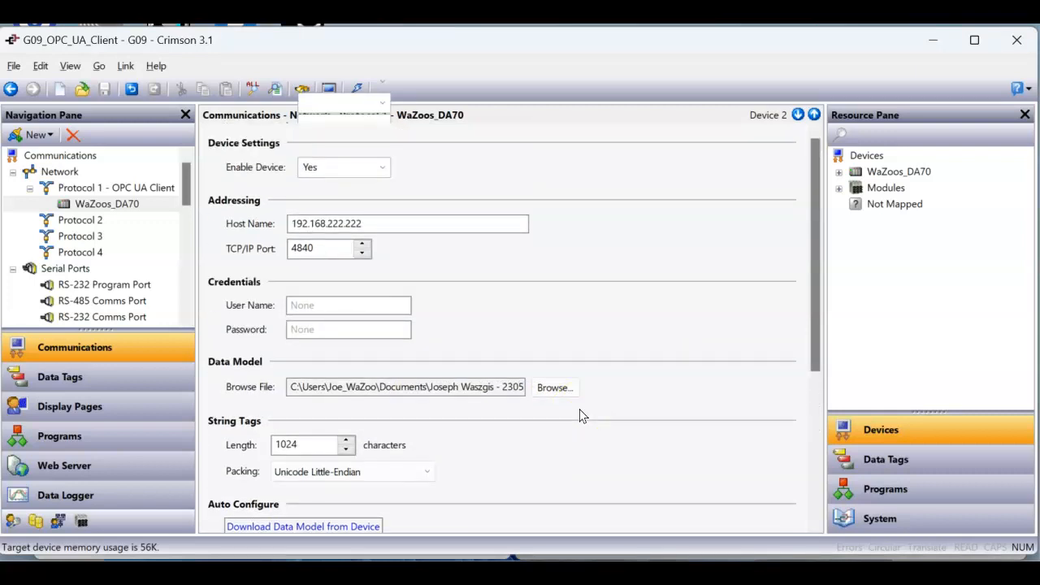
- Add an additional device to the Protocol 1 OPC UA Client port and open its settings
{"action": "left_click", "coordinate": [106, 187]}
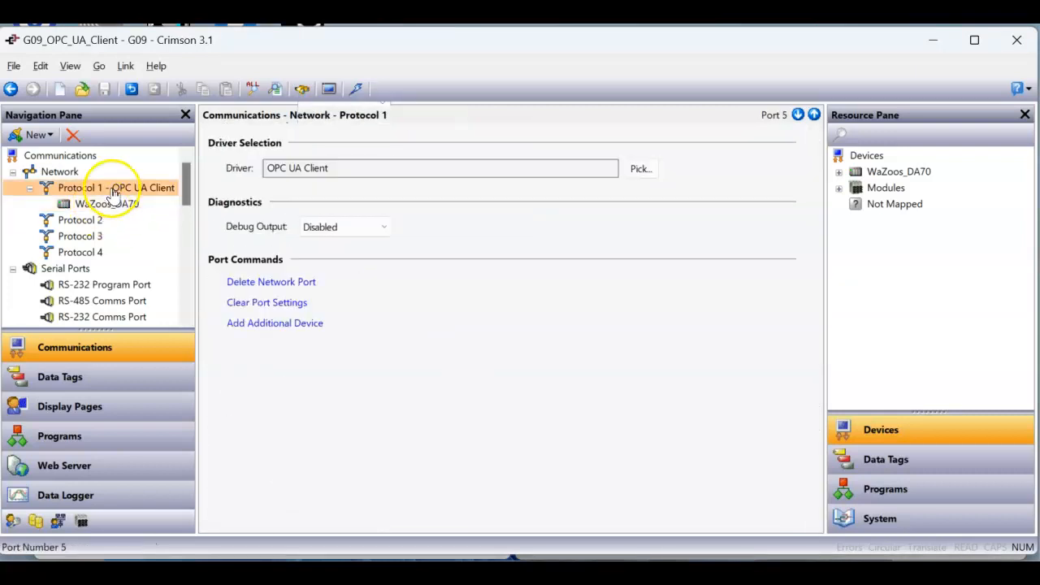
{"action": "left_click", "coordinate": [274, 324]}
{"action": "left_click", "coordinate": [81, 219]}
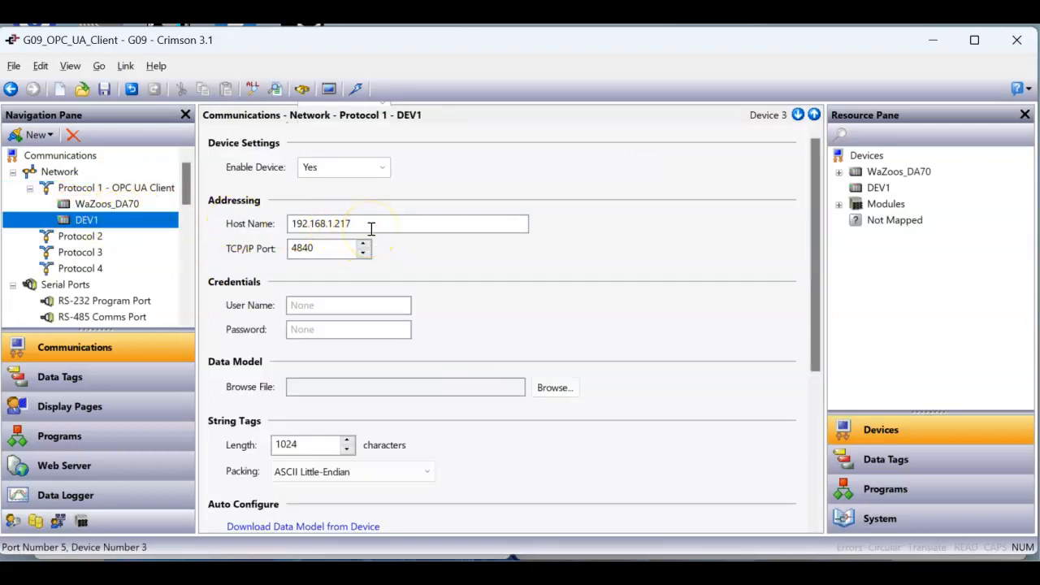
- Compare the addressing and data model settings of WaZoos_DA70 and DEV1, and delete the DEV1 device
{"action": "left_click", "coordinate": [117, 210]}
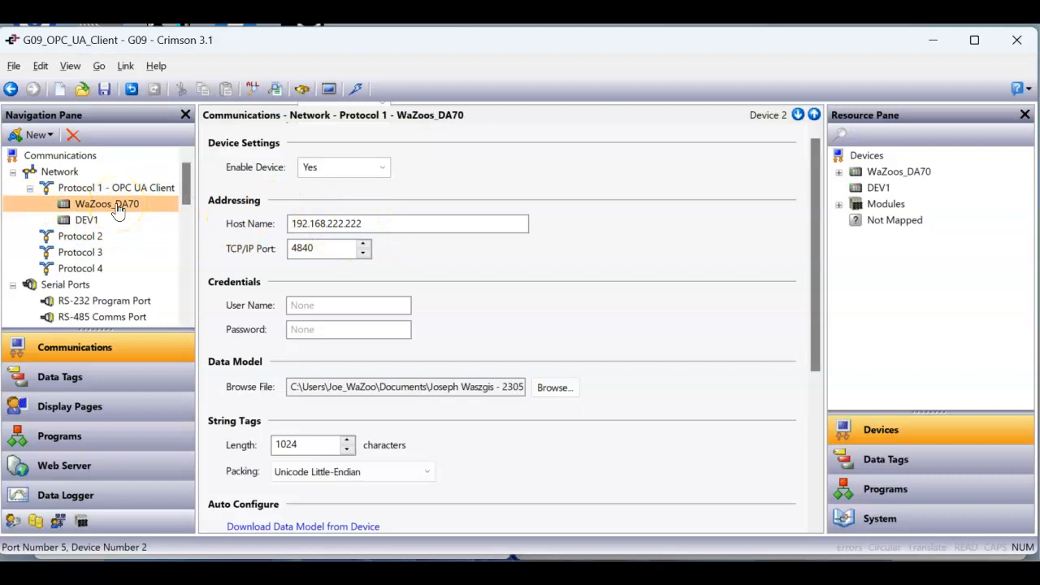
{"action": "left_click", "coordinate": [102, 224]}
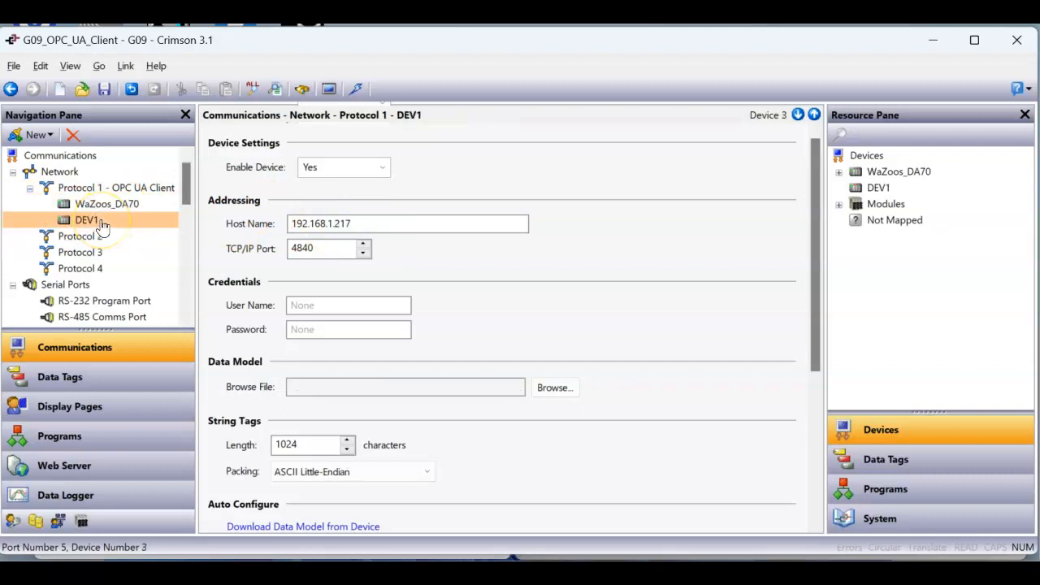
{"action": "left_click", "coordinate": [109, 210]}
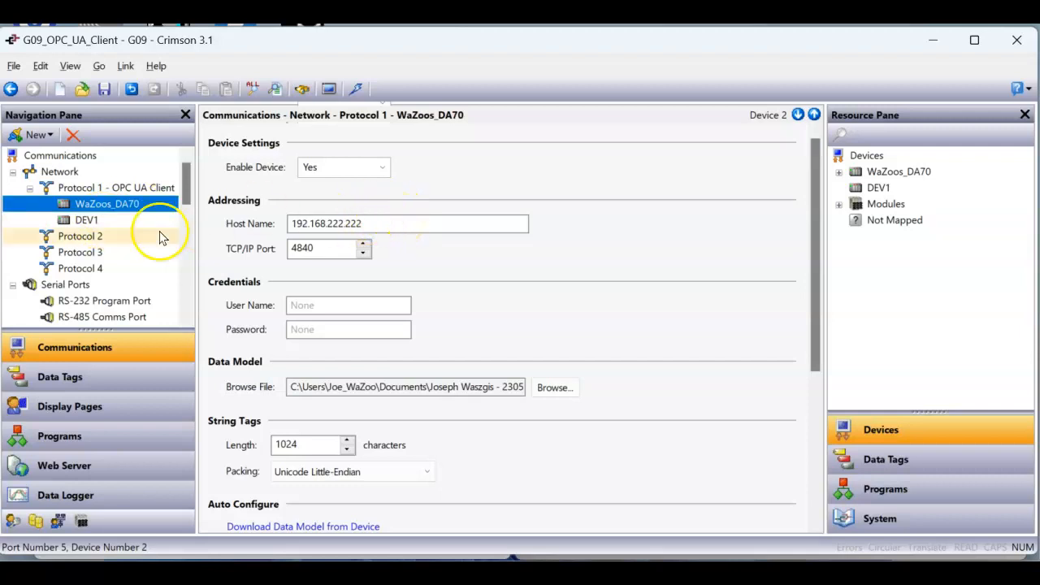
{"action": "left_click", "coordinate": [86, 221]}
{"action": "left_click", "coordinate": [72, 137]}
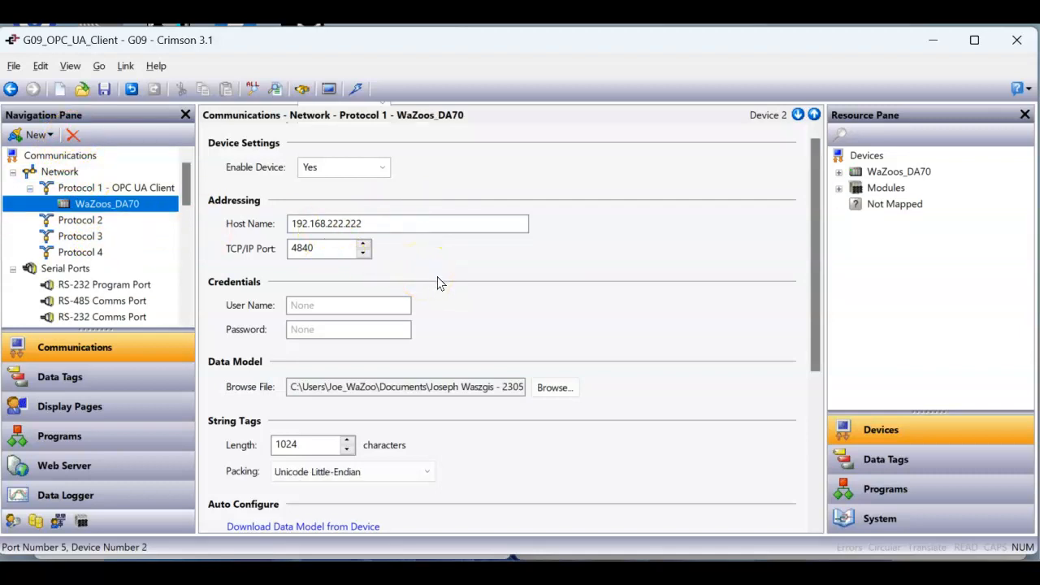
- Retry the WaZoos_DA70 data model download, saving over the existing DA70.opc-ua-browse file
{"action": "scroll", "coordinate": [447, 482], "scroll_direction": "down", "scroll_amount": 3}
{"action": "left_click", "coordinate": [331, 421]}
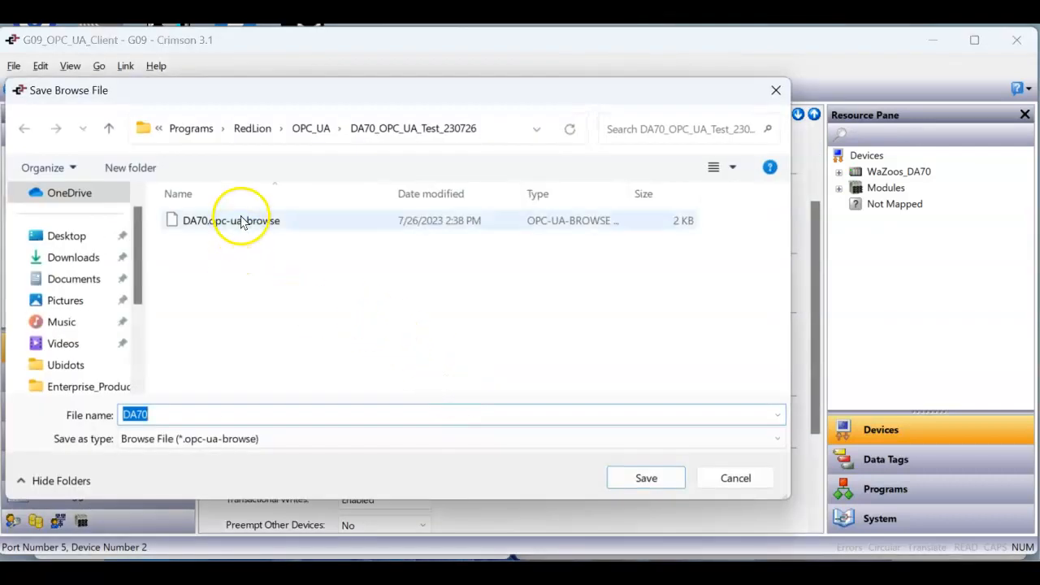
{"action": "left_click", "coordinate": [235, 221]}
{"action": "left_click", "coordinate": [646, 478]}
{"action": "left_click", "coordinate": [453, 303]}
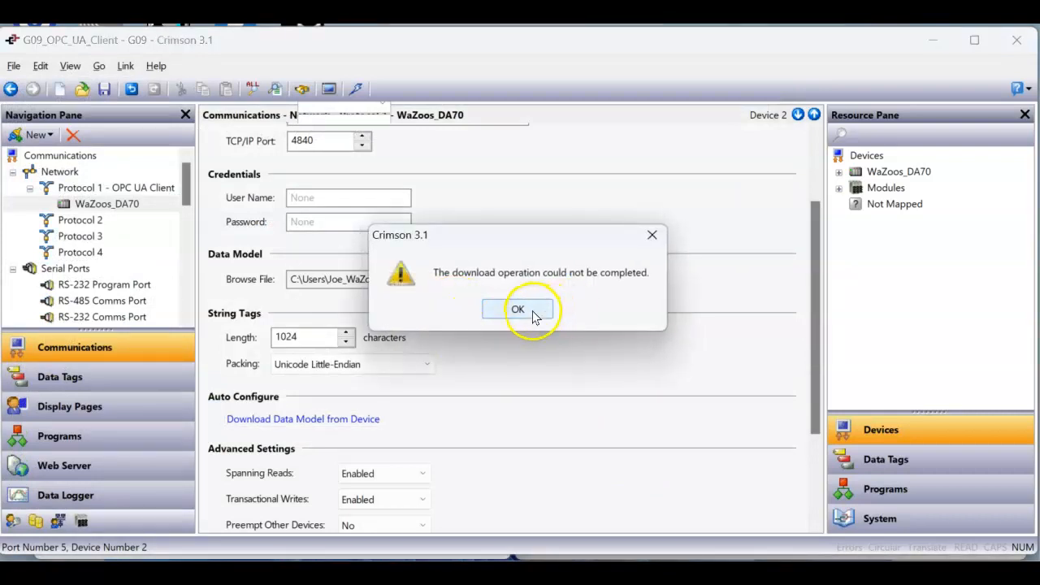
{"action": "left_click", "coordinate": [534, 314]}
- Leave the WaZoos_DA70 device settings and open display page Page1 of the G09 project
{"action": "left_click", "coordinate": [109, 201]}
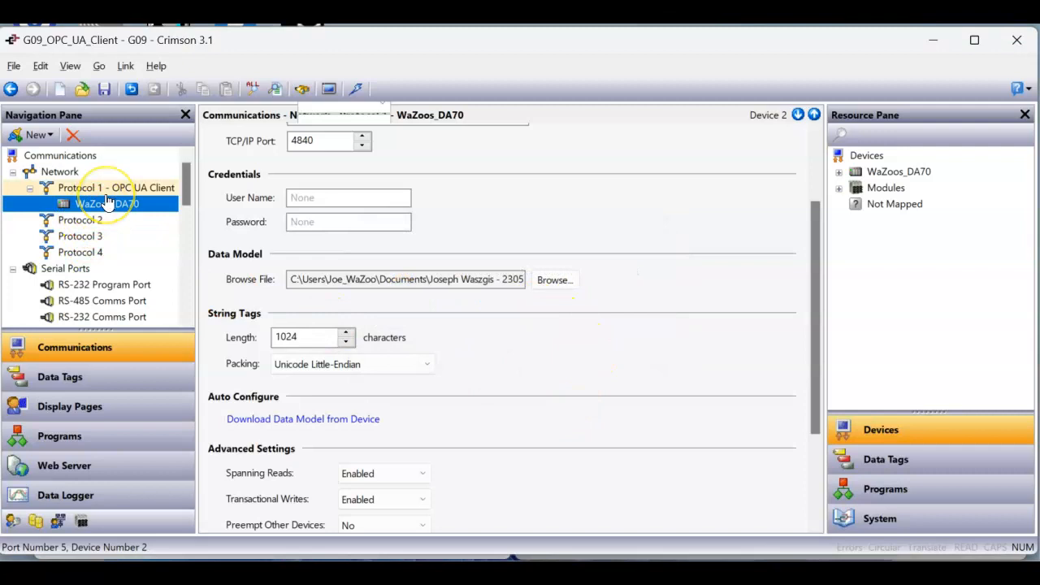
{"action": "left_click", "coordinate": [118, 403]}
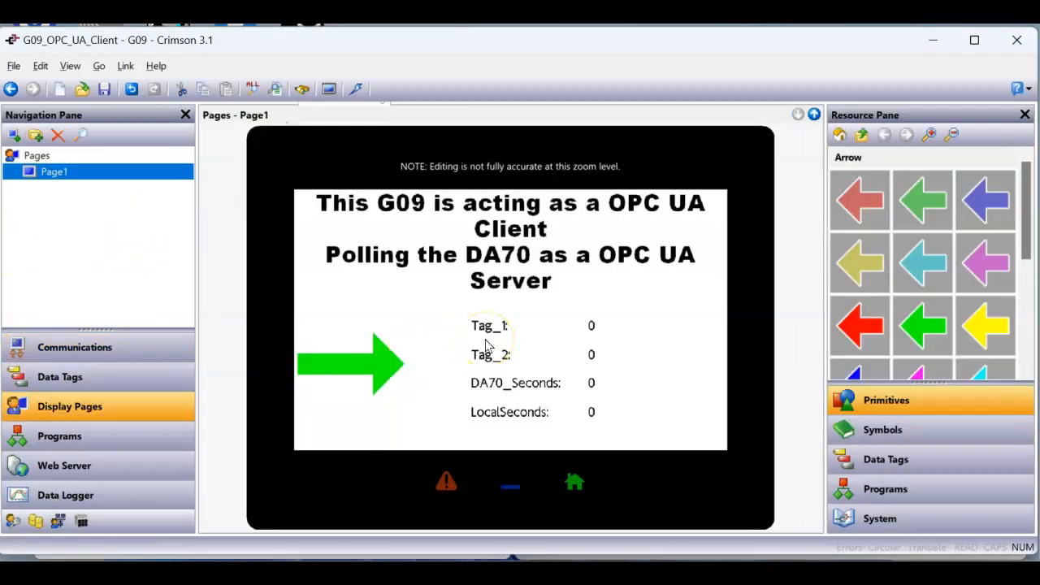